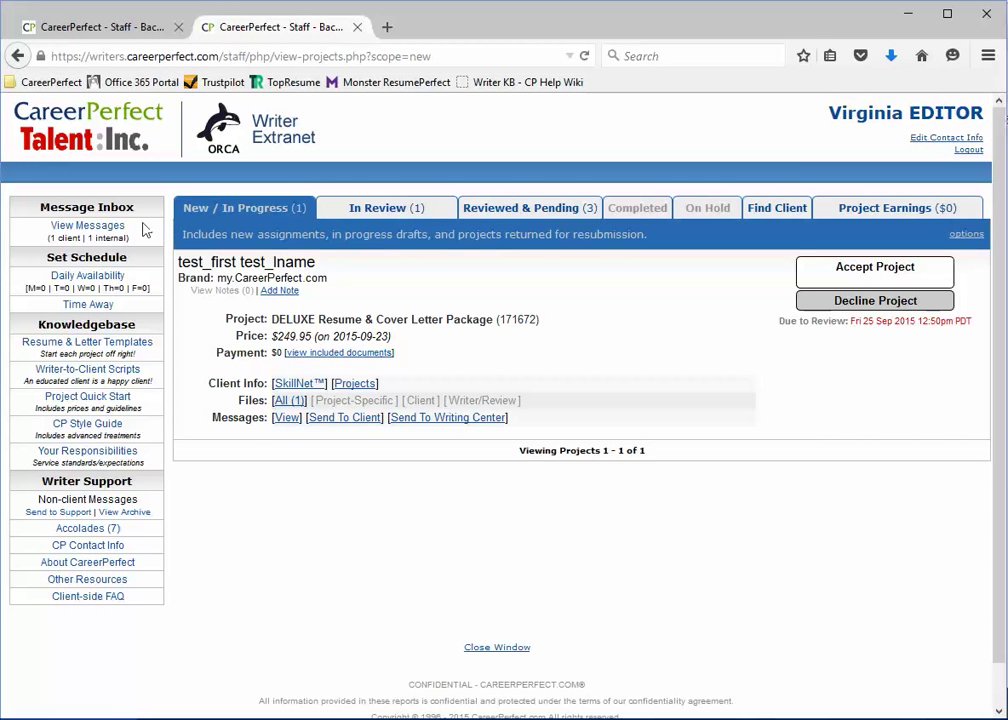
# Open the message inbox and sort its messages by date, by client, and back by type.
pyautogui.click(110, 227)
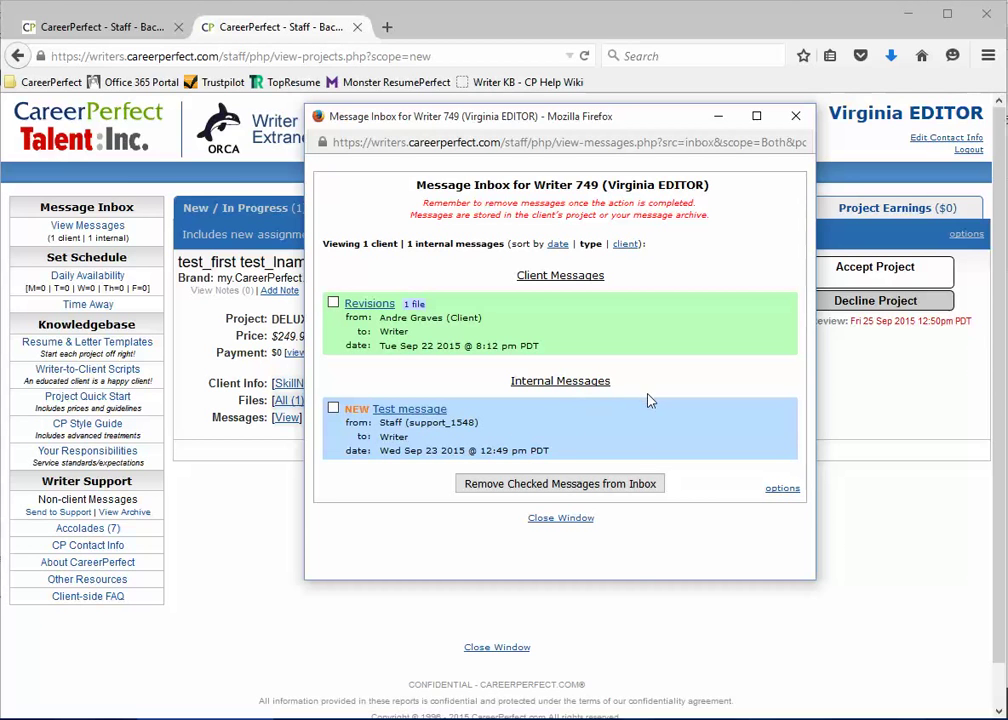
pyautogui.click(557, 244)
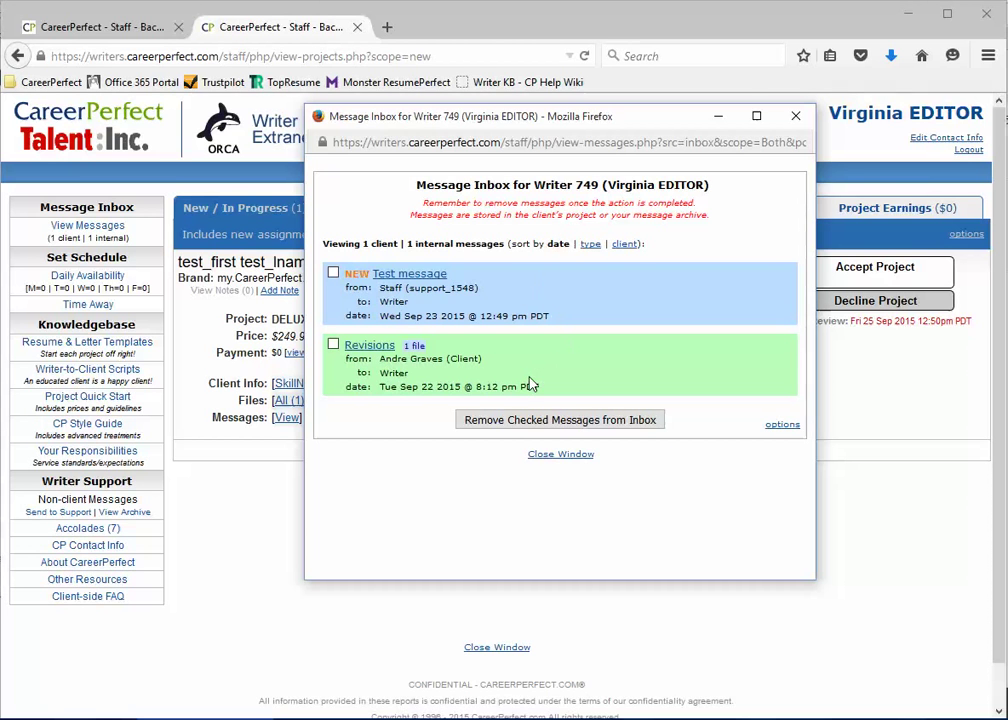
pyautogui.click(624, 245)
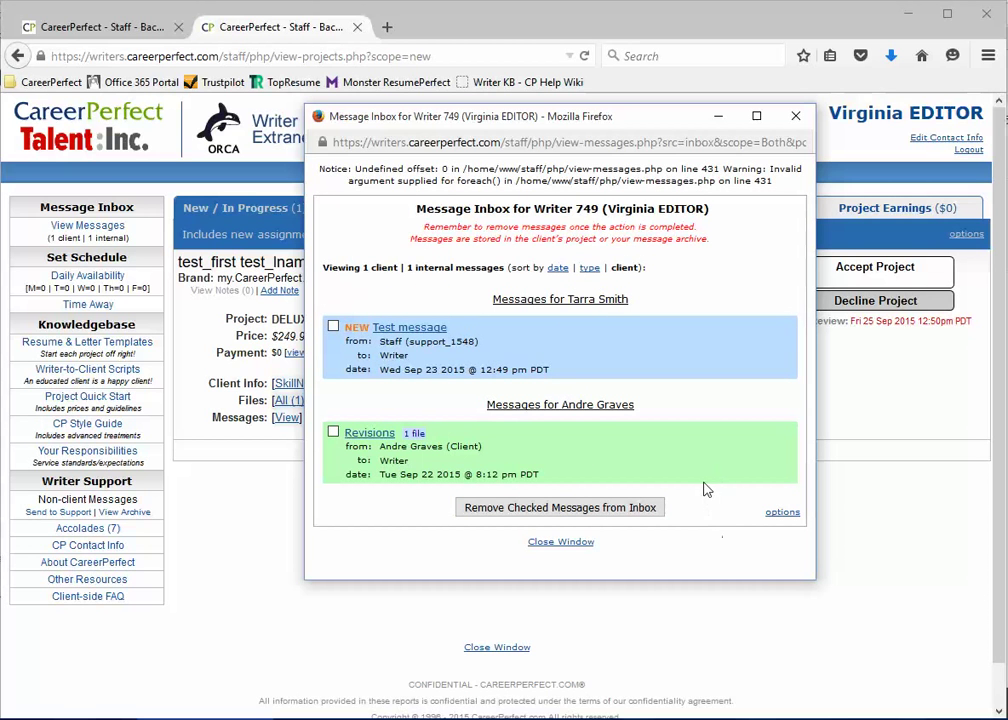
pyautogui.click(589, 268)
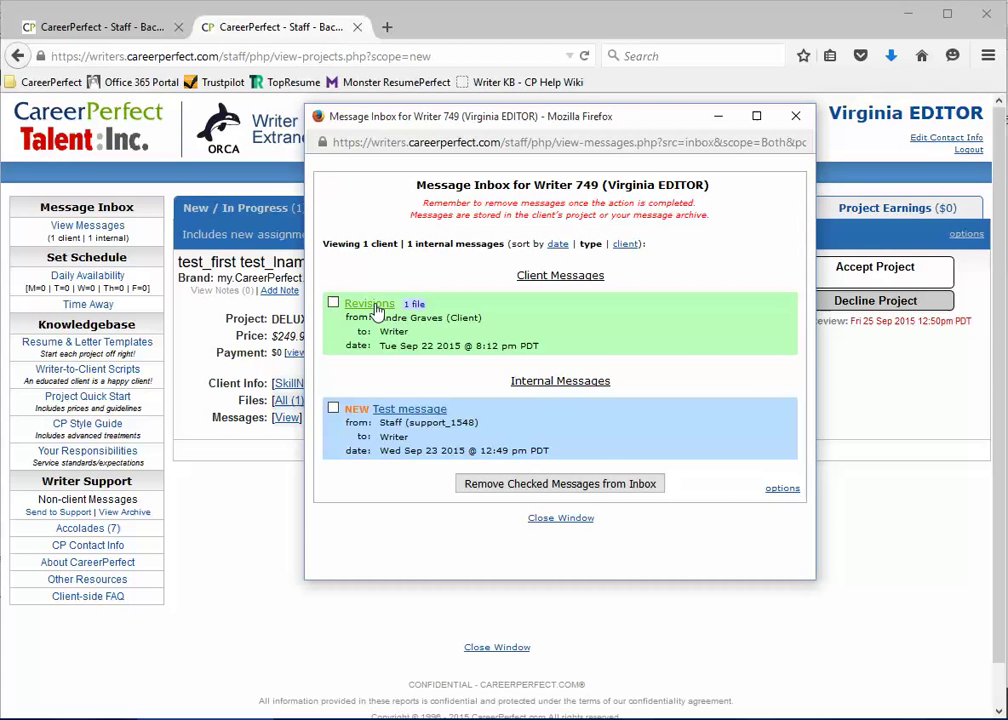
# Open the internal Test message and send positive feedback on it.
pyautogui.click(401, 412)
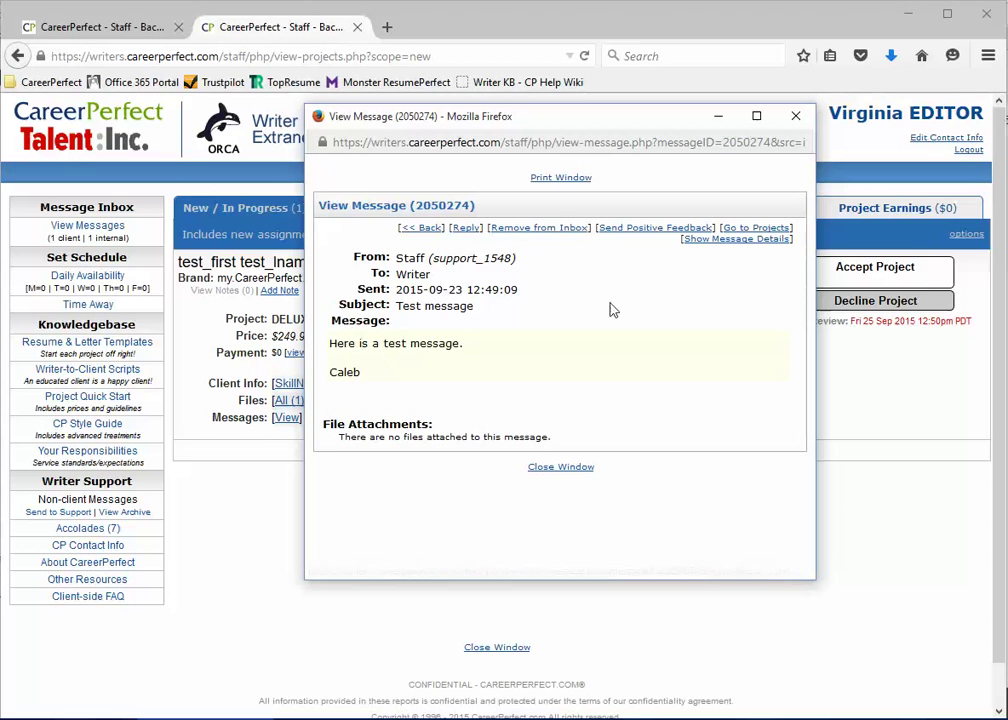
pyautogui.click(740, 231)
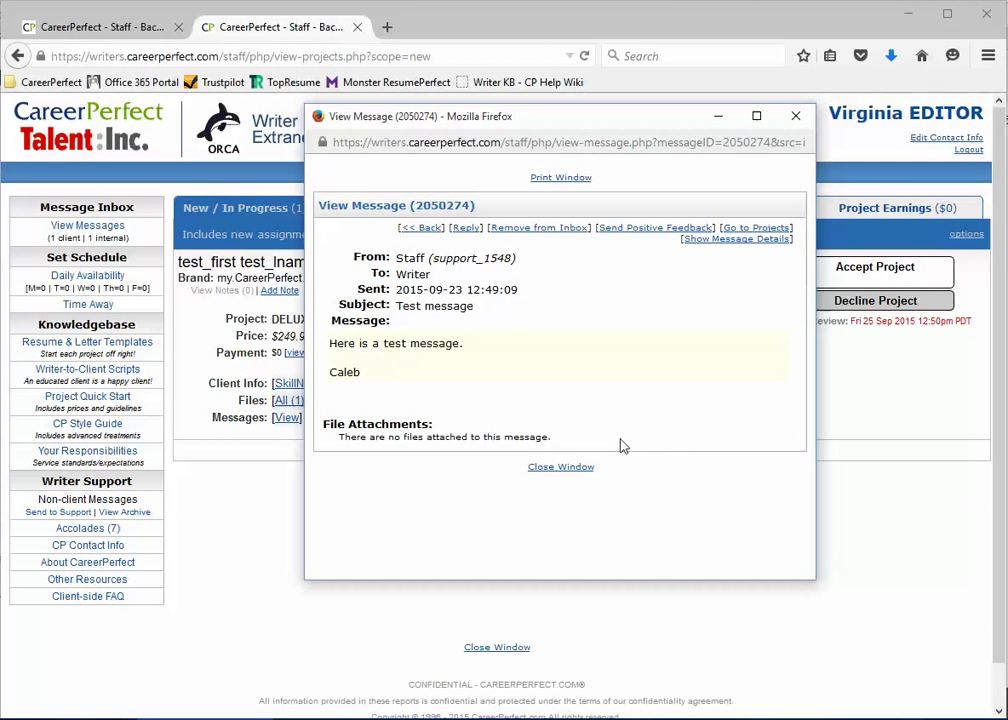
pyautogui.click(629, 233)
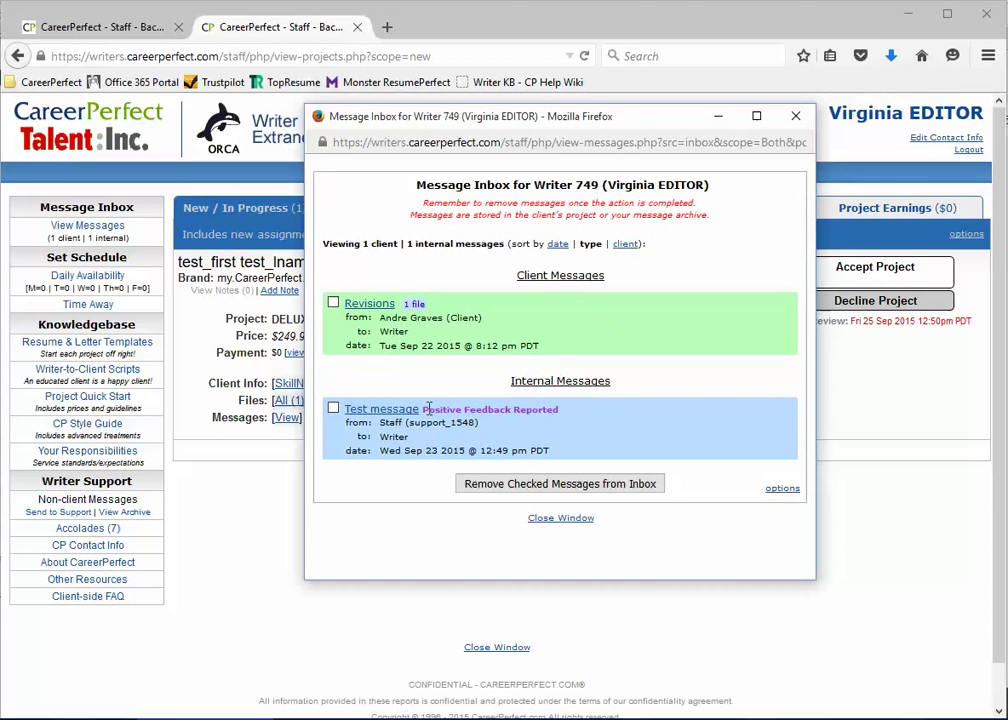
pyautogui.moveTo(424, 410); pyautogui.dragTo(565, 410)
pyautogui.click(585, 420)
pyautogui.moveTo(425, 200); pyautogui.dragTo(727, 209)
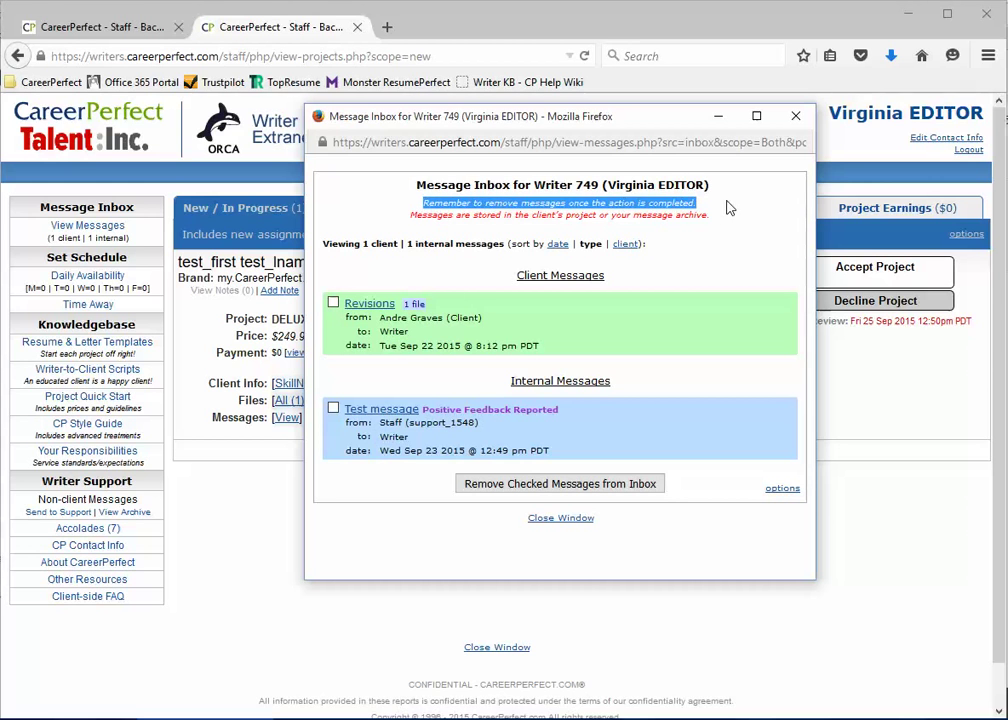
pyautogui.click(727, 254)
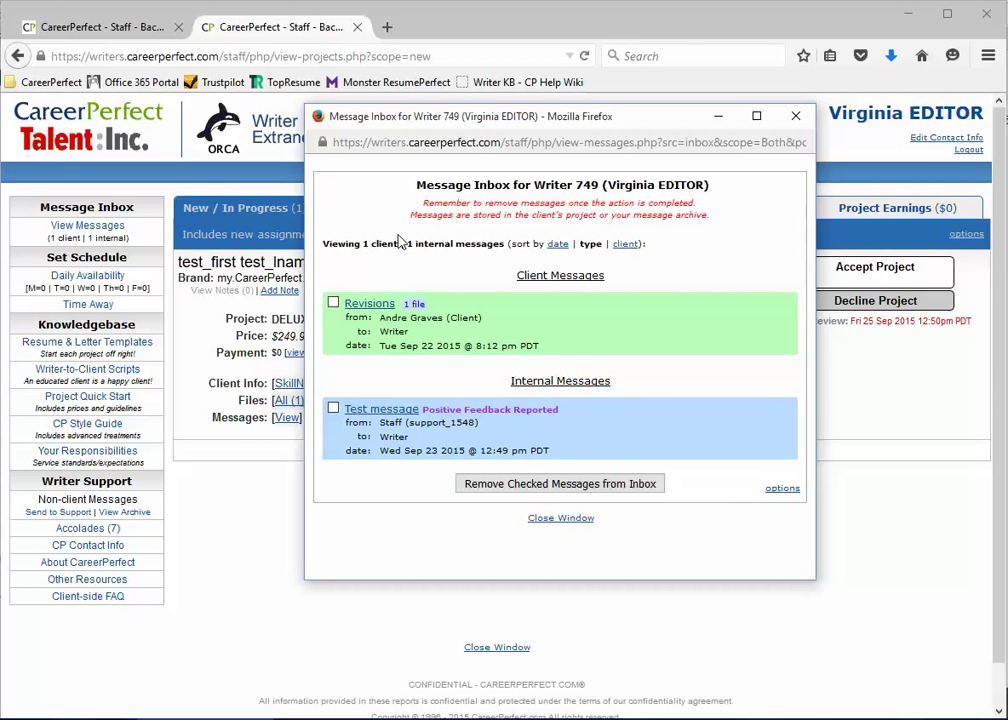
# Read the client's Revisions message, and remove both the Revisions and Test message entries from the inbox.
pyautogui.click(380, 303)
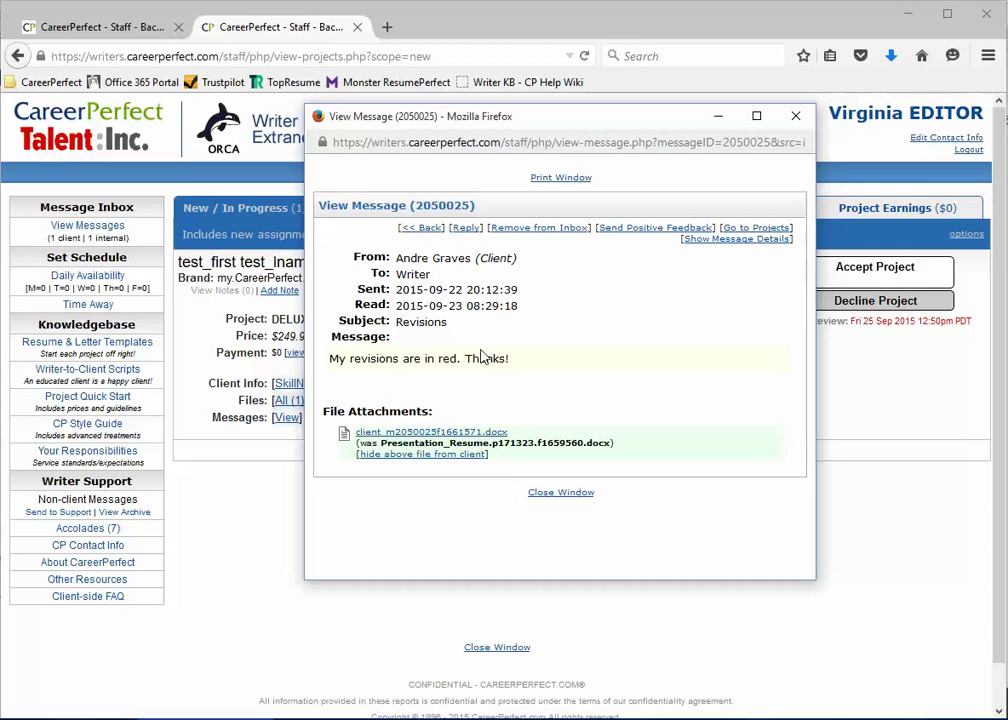
pyautogui.click(421, 229)
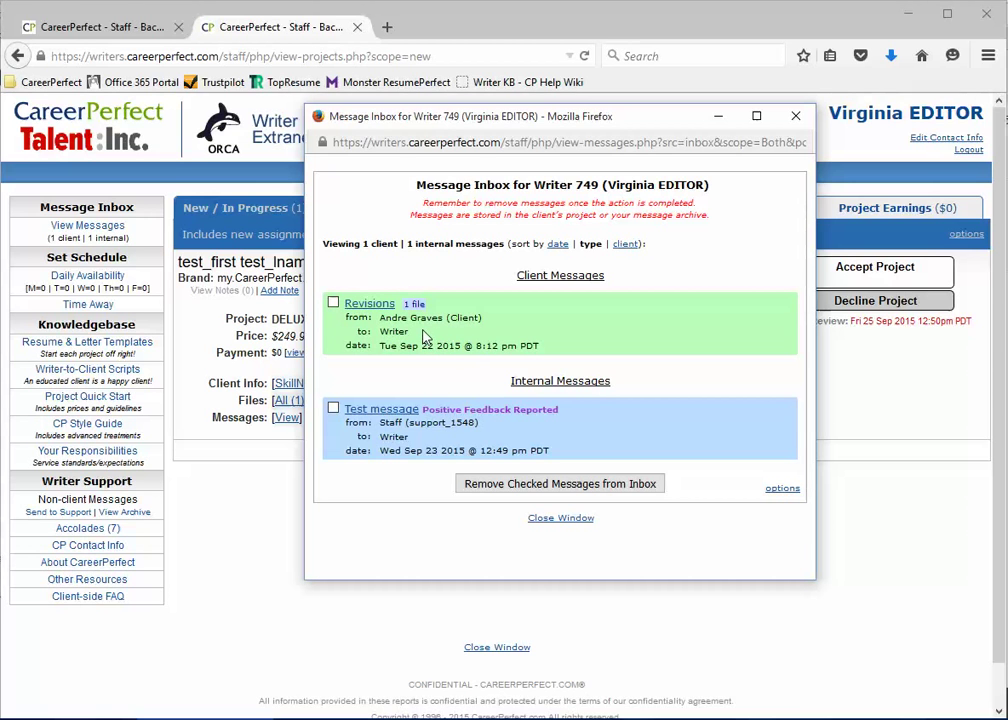
pyautogui.click(333, 302)
pyautogui.click(333, 408)
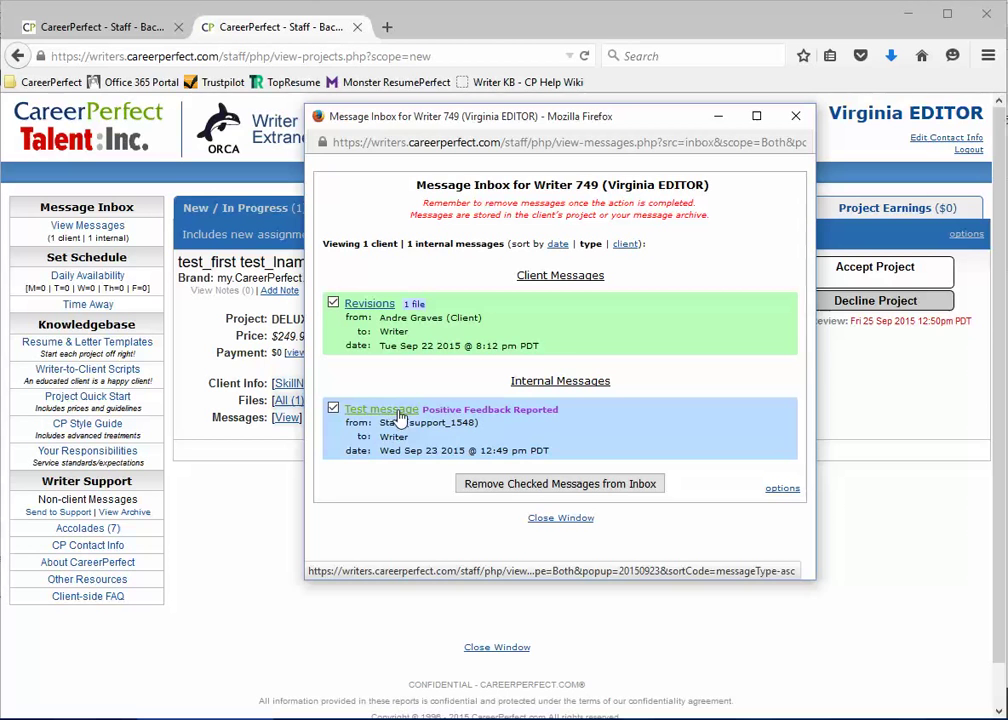
pyautogui.click(492, 485)
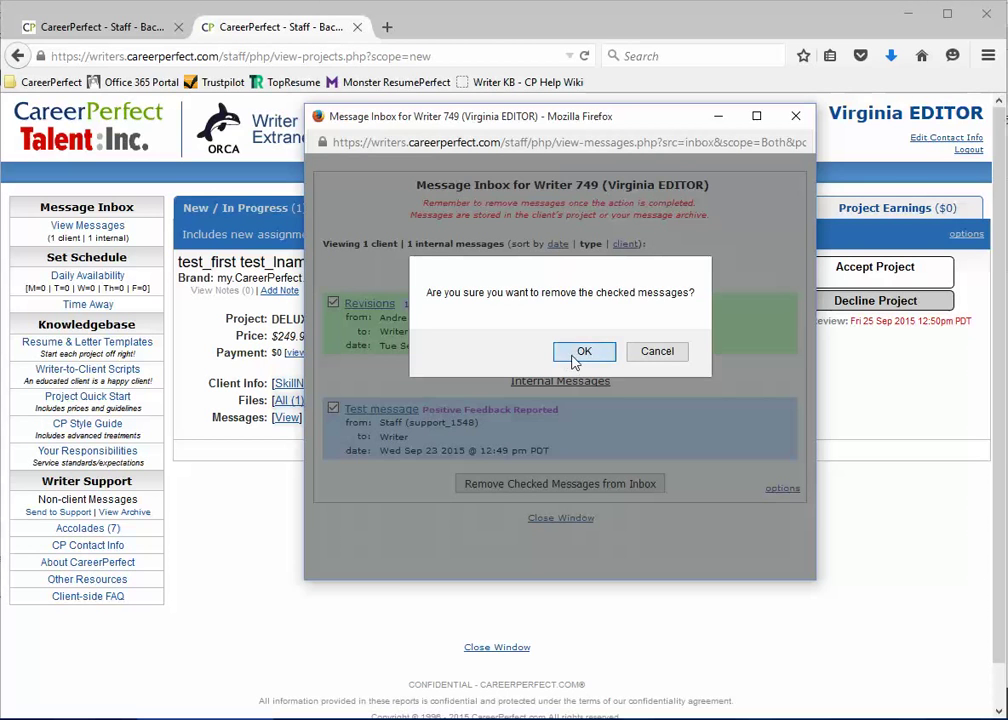
pyautogui.click(580, 355)
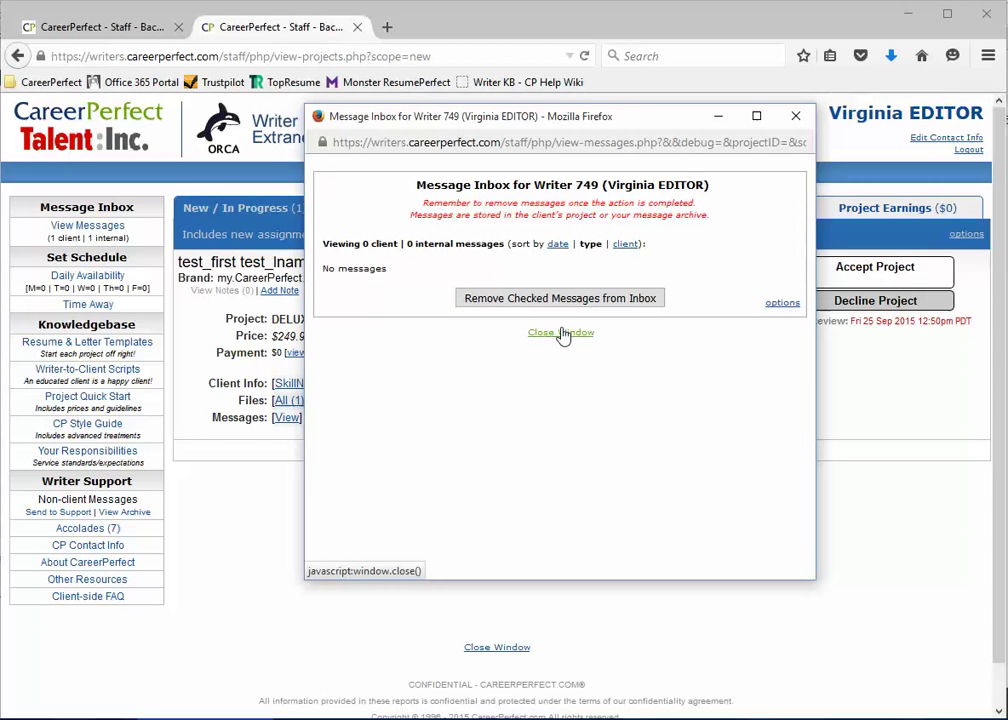
pyautogui.click(560, 334)
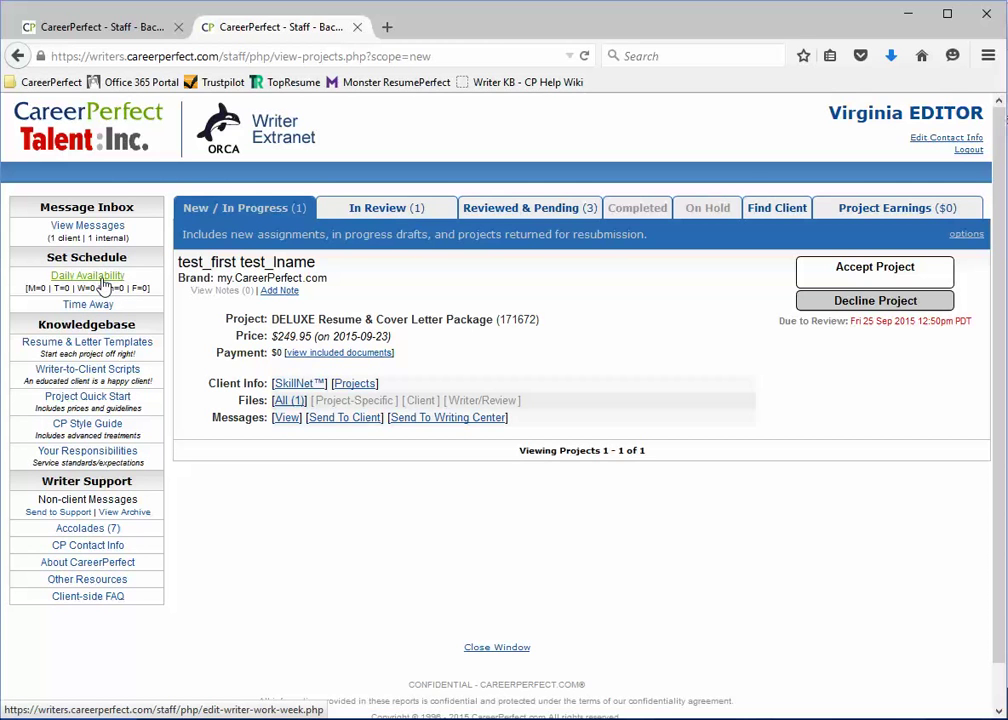
# Set the daily availability to 2 assignments for each day from Monday to Friday, save it, and reload the projects page.
pyautogui.click(104, 283)
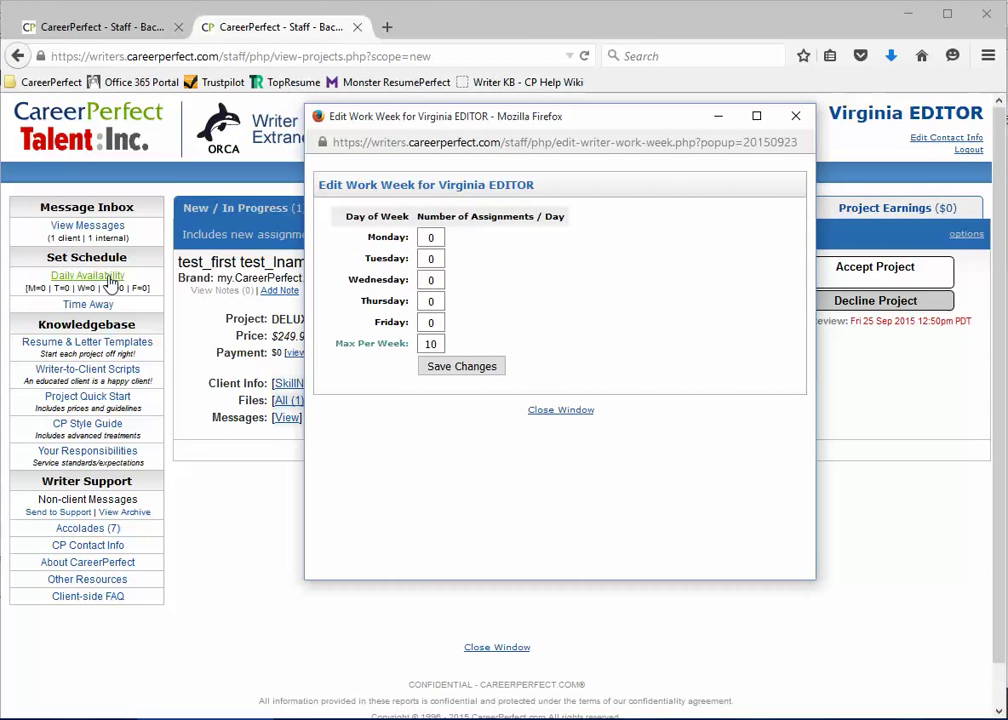
pyautogui.click(436, 237)
pyautogui.doubleClick(436, 237)
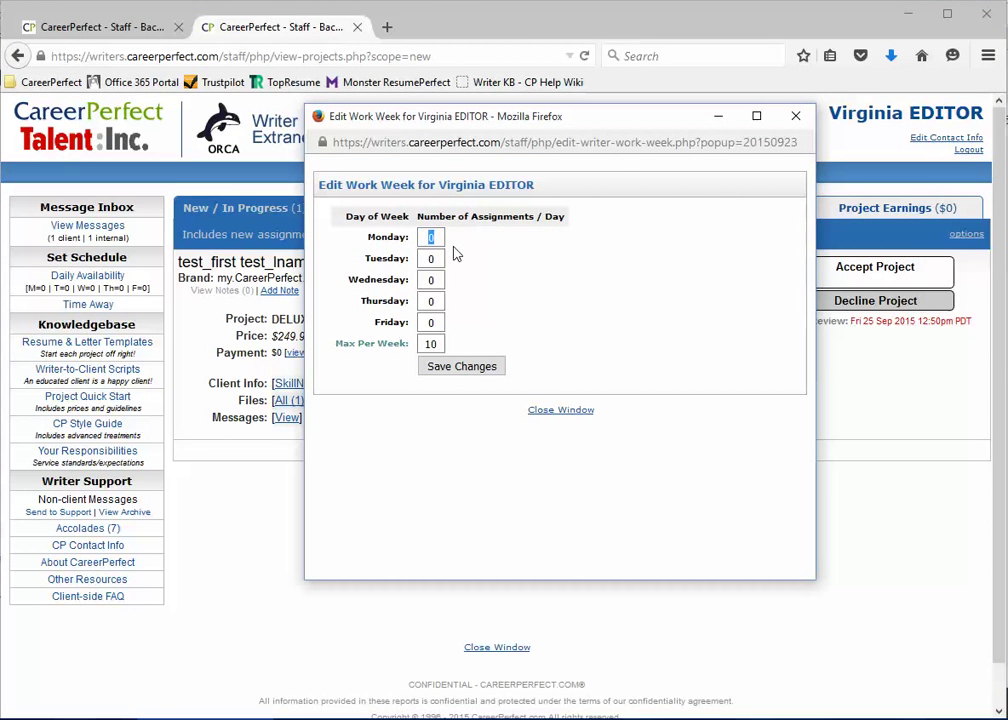
pyautogui.write('2')
pyautogui.press('Tab')
pyautogui.write('2')
pyautogui.press('Tab')
pyautogui.write('2')
pyautogui.press('Tab')
pyautogui.write('2')
pyautogui.press('Tab')
pyautogui.write('2')
pyautogui.press('Tab')
pyautogui.click(459, 368)
pyautogui.click(561, 432)
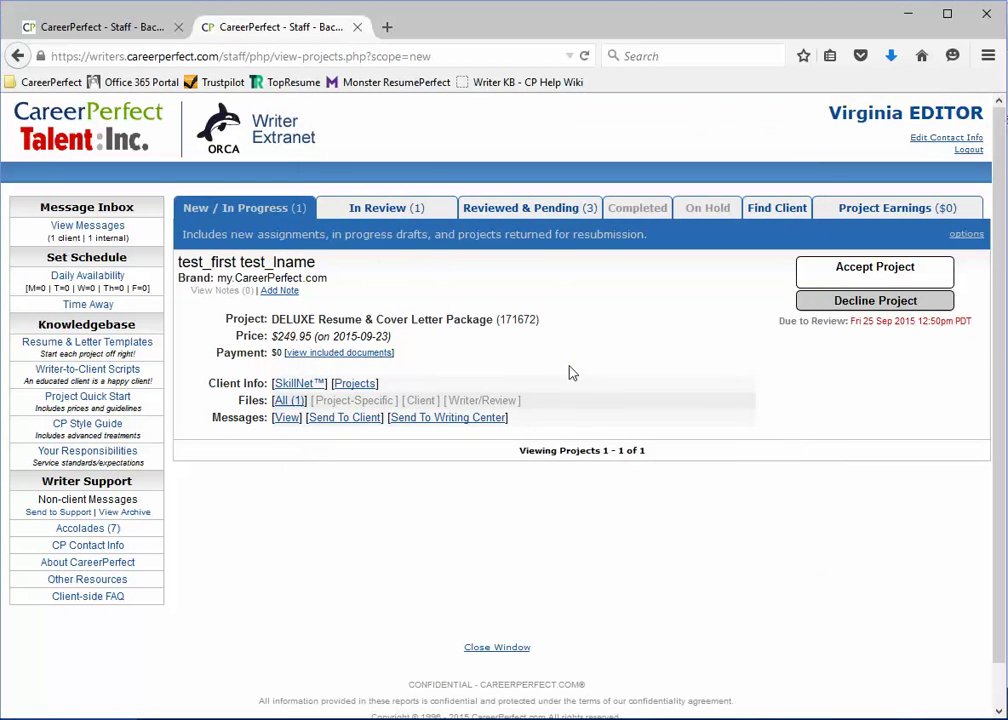
pyautogui.rightClick(572, 364)
pyautogui.click(671, 377)
# Reduce Wednesday's daily availability to 1 assignment, save the work week, and reload the projects page.
pyautogui.click(90, 276)
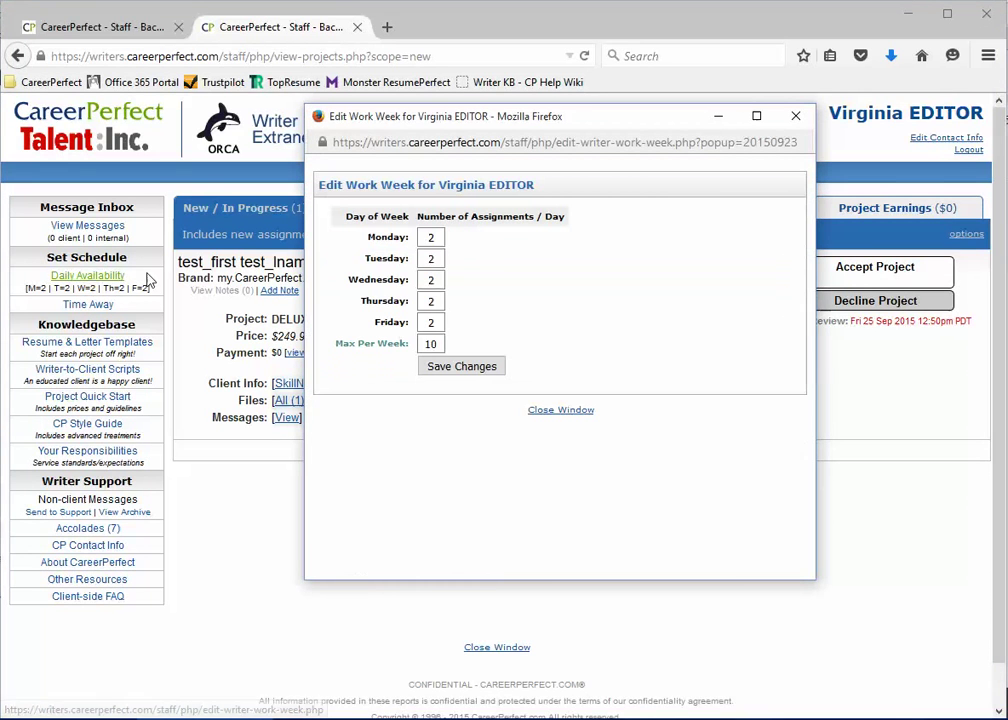
pyautogui.doubleClick(437, 281)
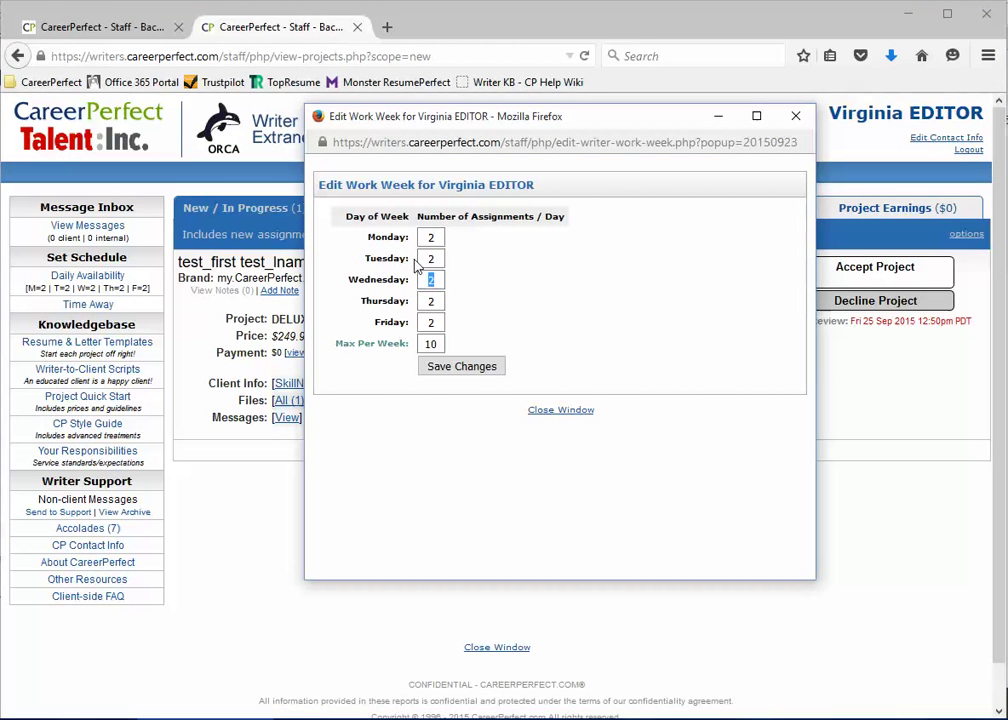
pyautogui.write('1')
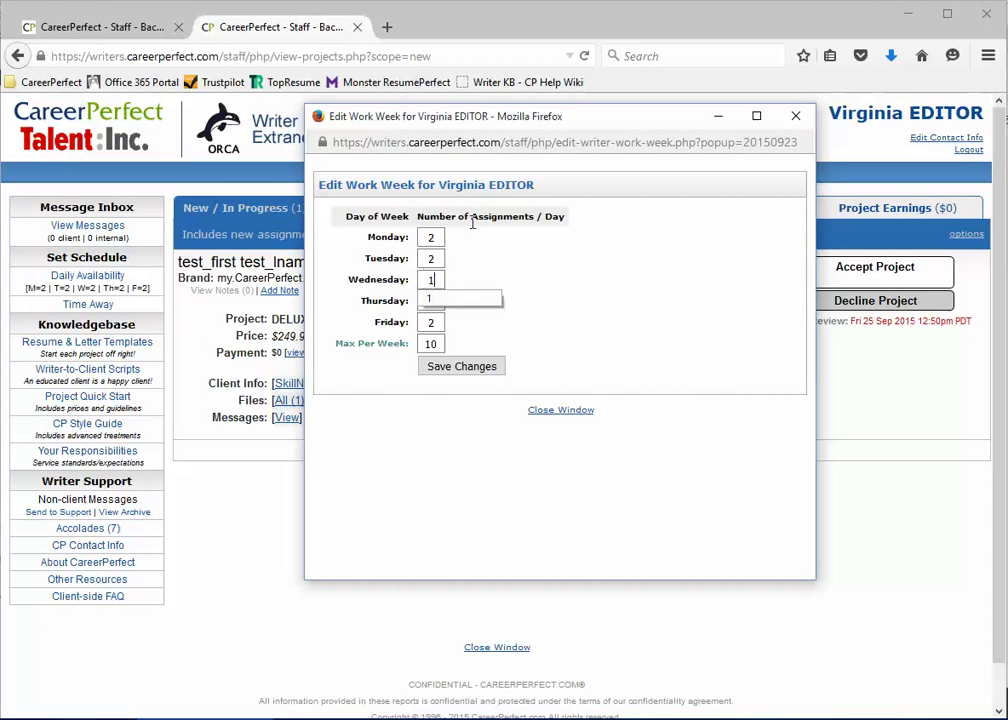
pyautogui.click(455, 370)
pyautogui.click(560, 430)
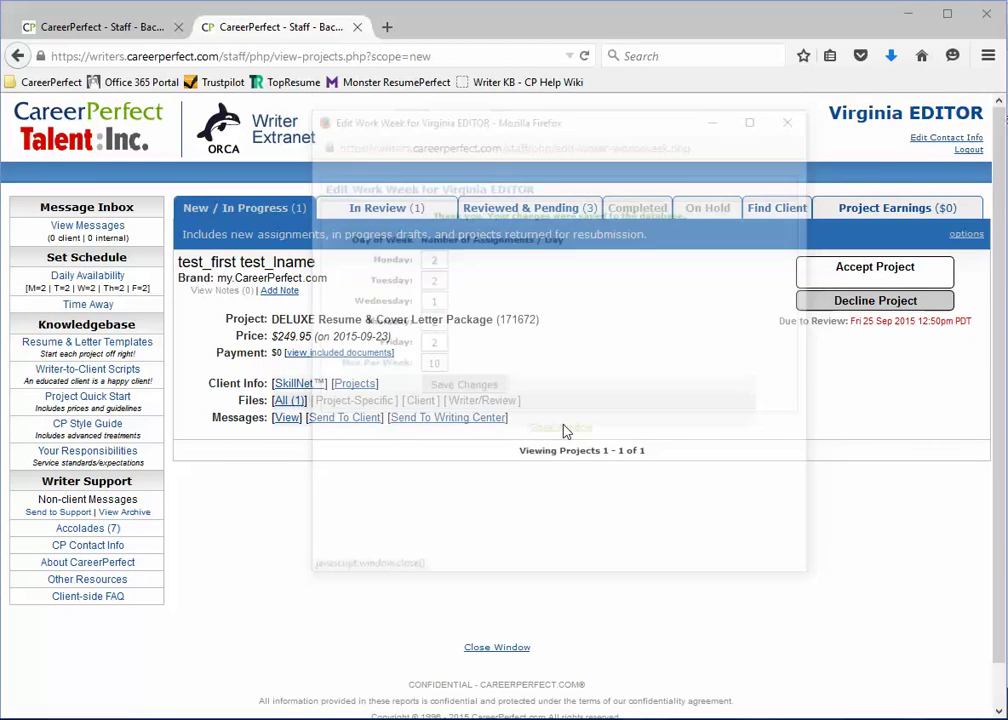
pyautogui.rightClick(691, 382)
pyautogui.click(789, 397)
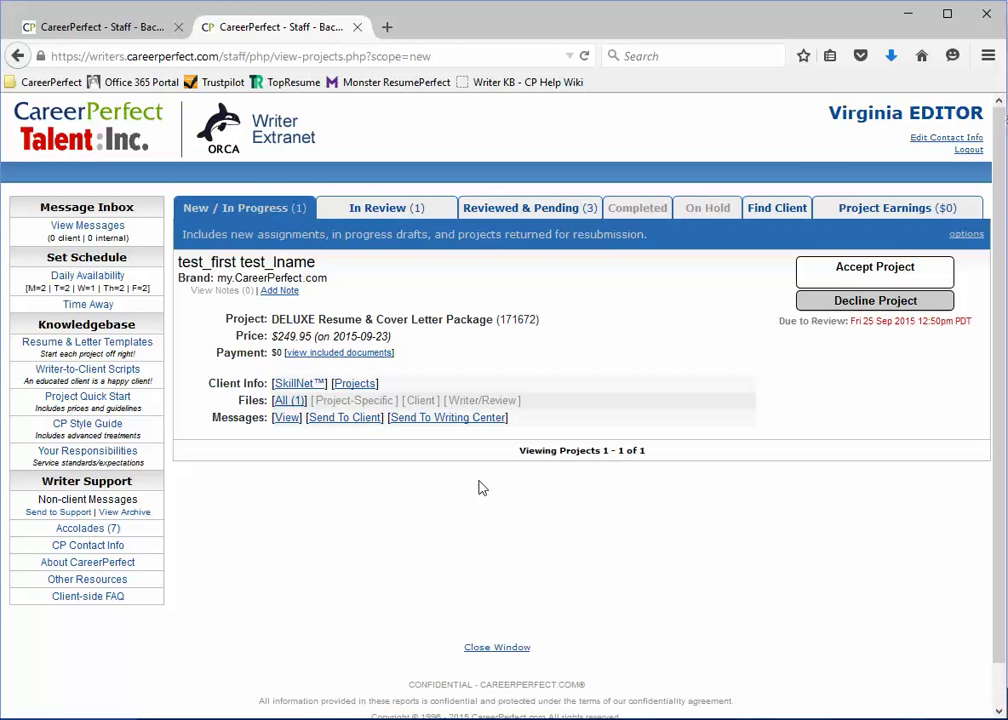
# Set the daily availability to 0 assignments for every day from Monday to Friday and save the work week.
pyautogui.click(110, 277)
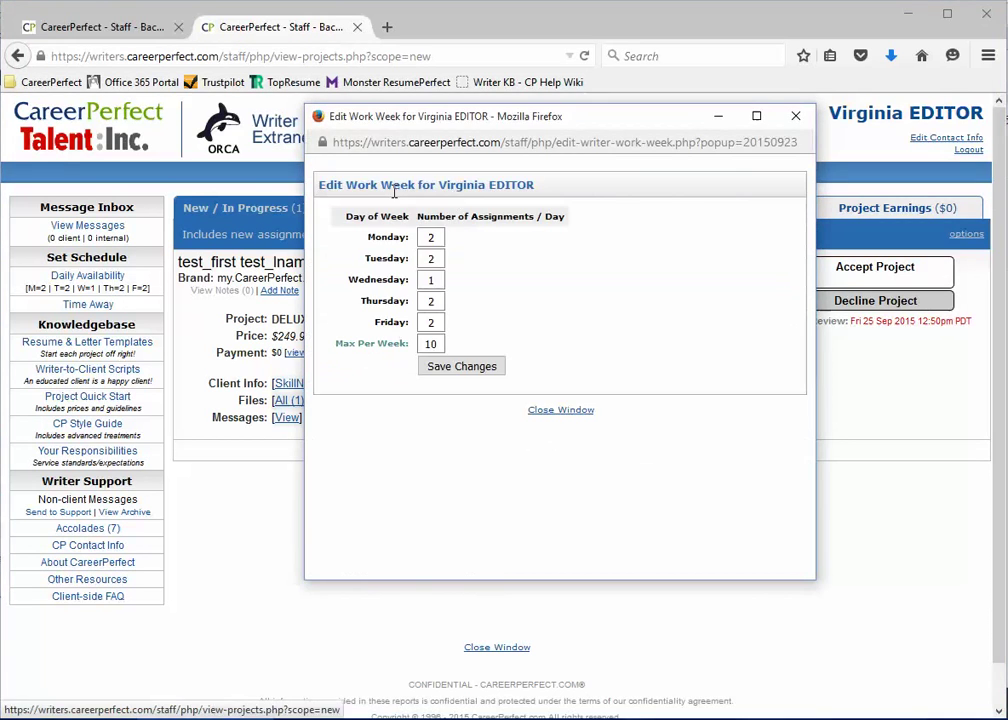
pyautogui.doubleClick(442, 238)
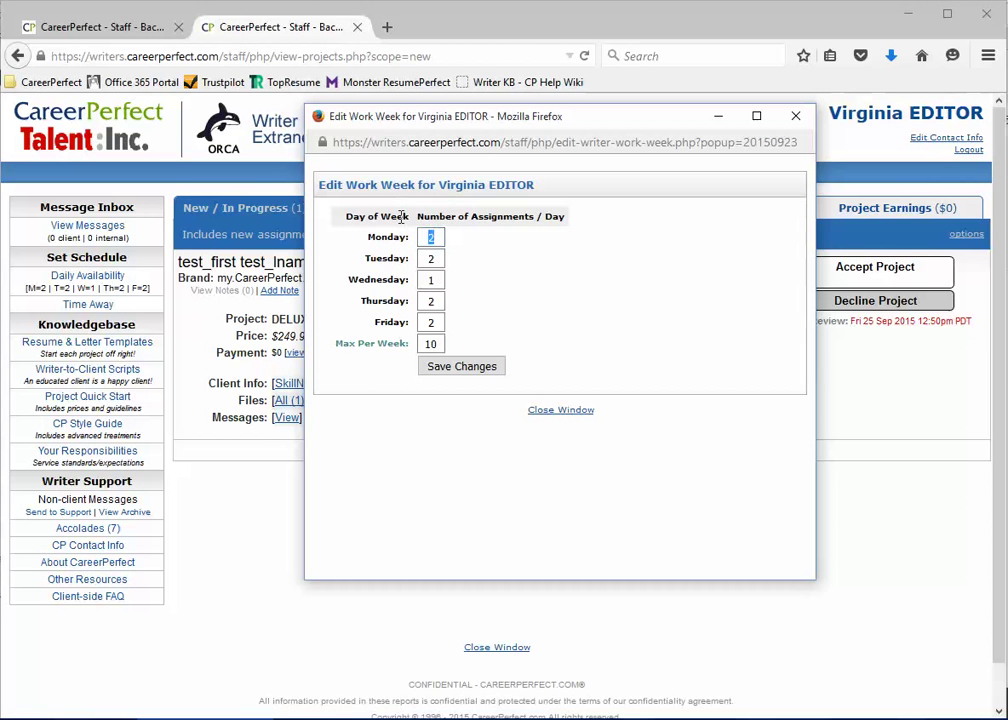
pyautogui.press('0')
pyautogui.press('Tab')
pyautogui.press('0')
pyautogui.press('Tab')
pyautogui.press('0')
pyautogui.press('Tab')
pyautogui.press('0')
pyautogui.press('Tab')
pyautogui.press('0')
pyautogui.press('Tab')
pyautogui.write('0')
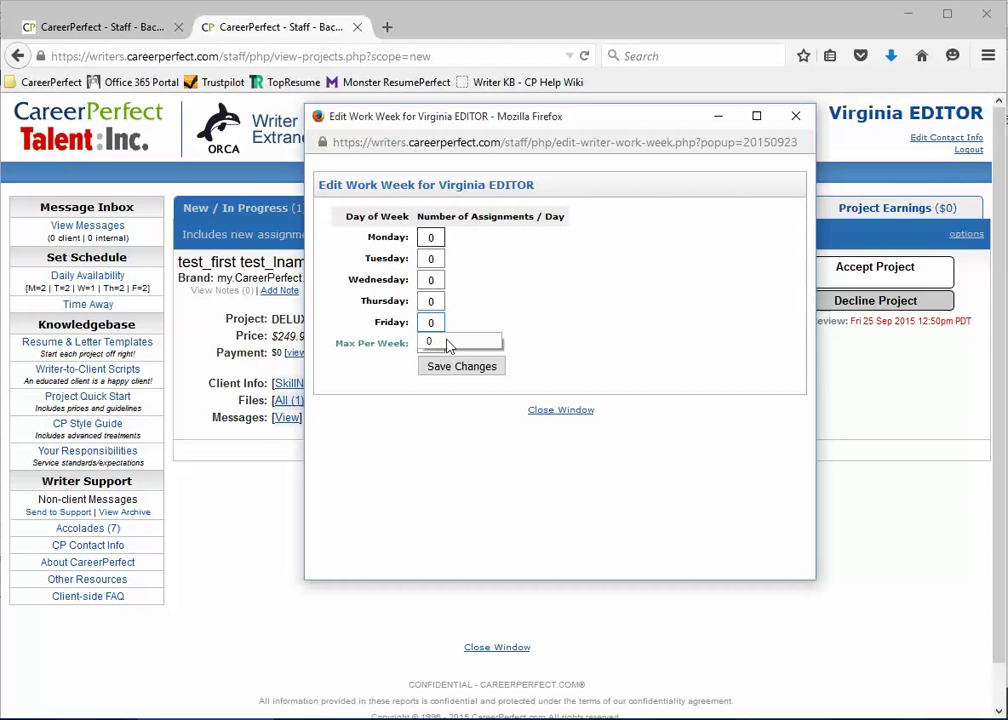
pyautogui.click(464, 367)
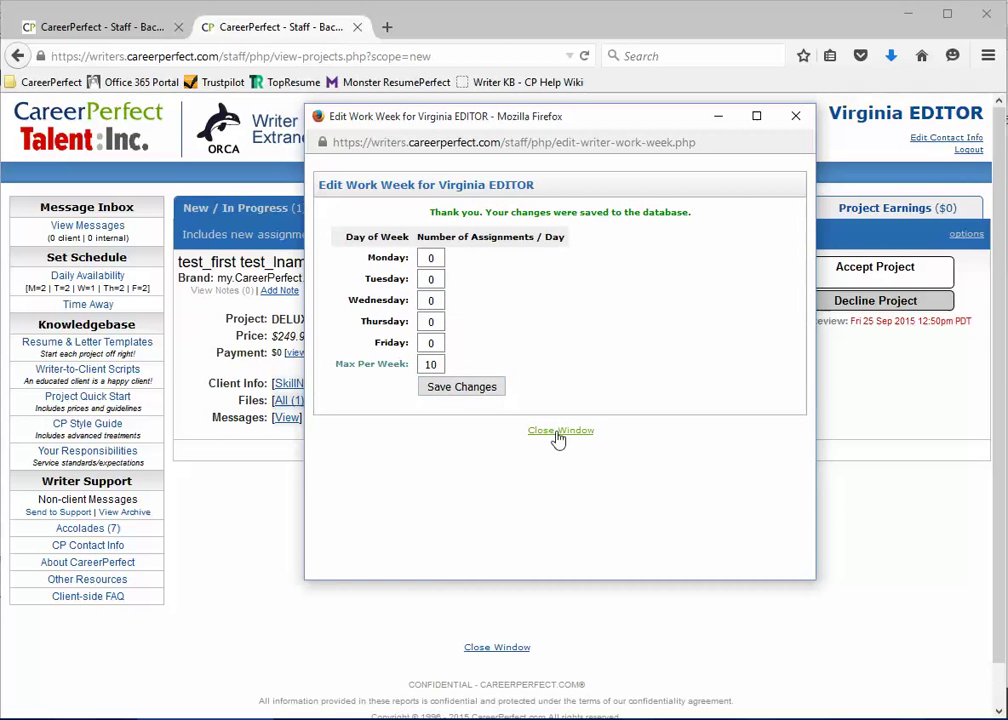
pyautogui.click(560, 433)
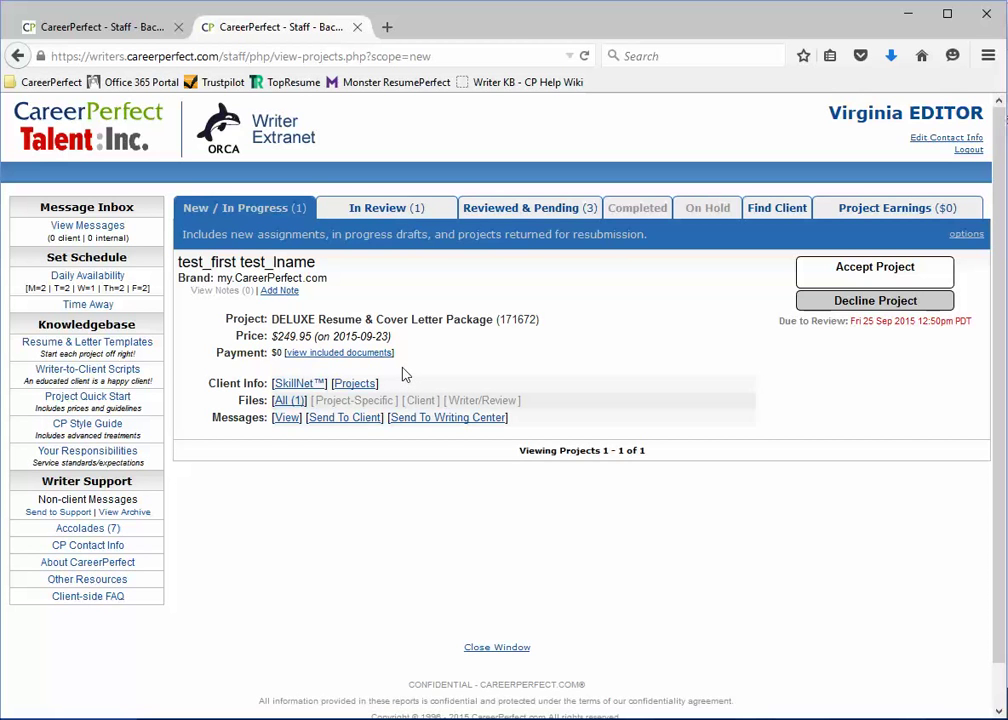
# Fill in a Time Away period from 2015-09-24 to 2015-09-29 with the details "At a conference.".
pyautogui.click(78, 305)
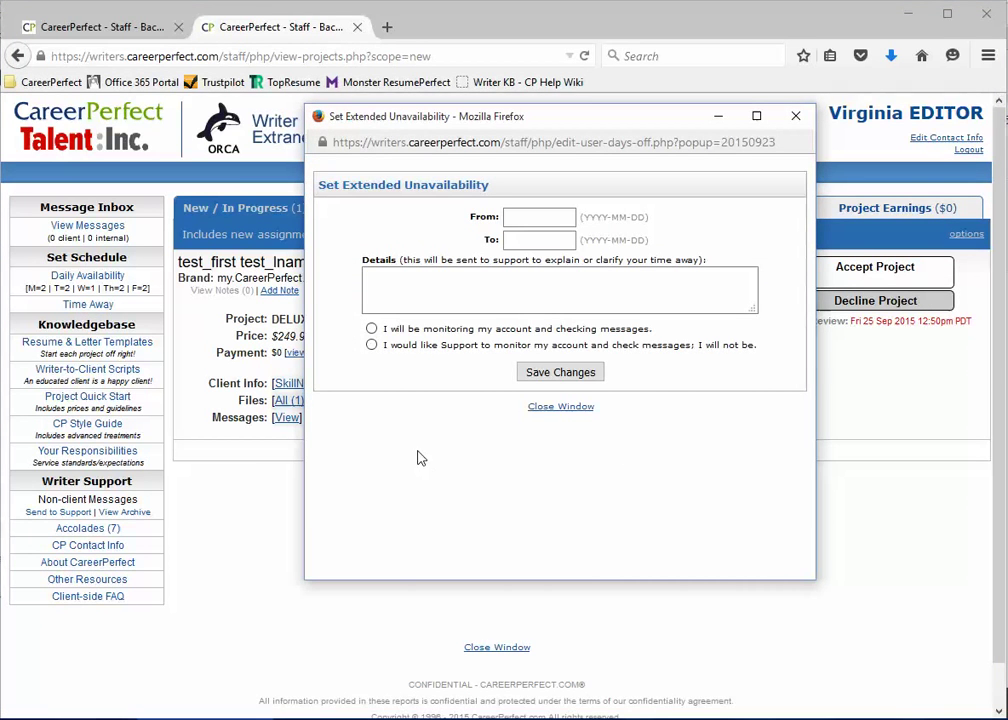
pyautogui.click(527, 216)
pyautogui.click(527, 217)
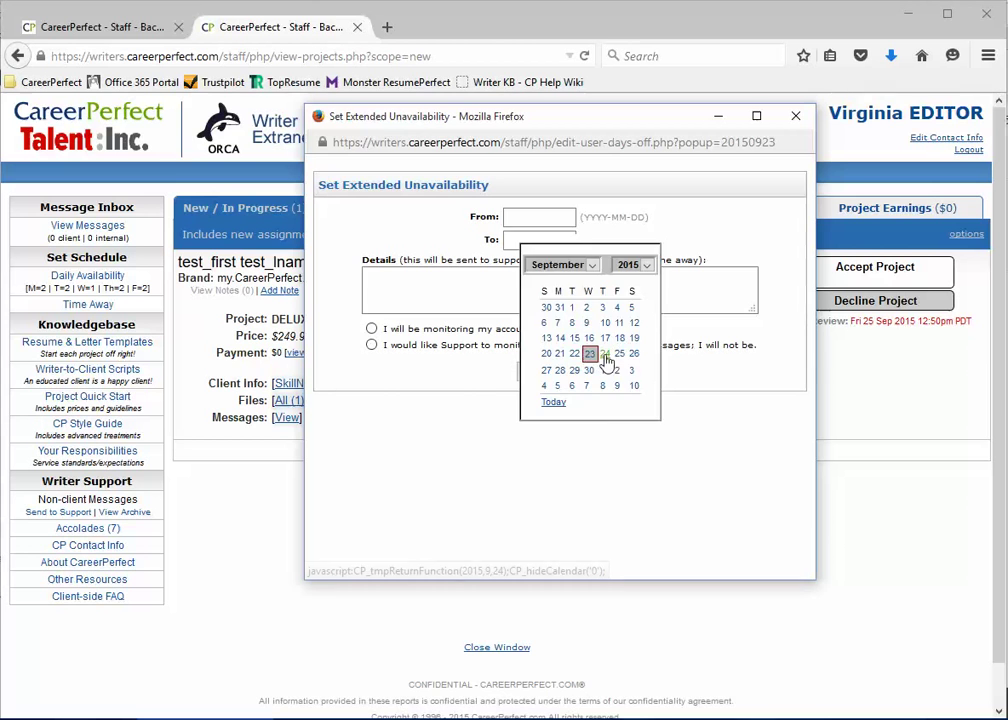
pyautogui.click(605, 355)
pyautogui.click(521, 240)
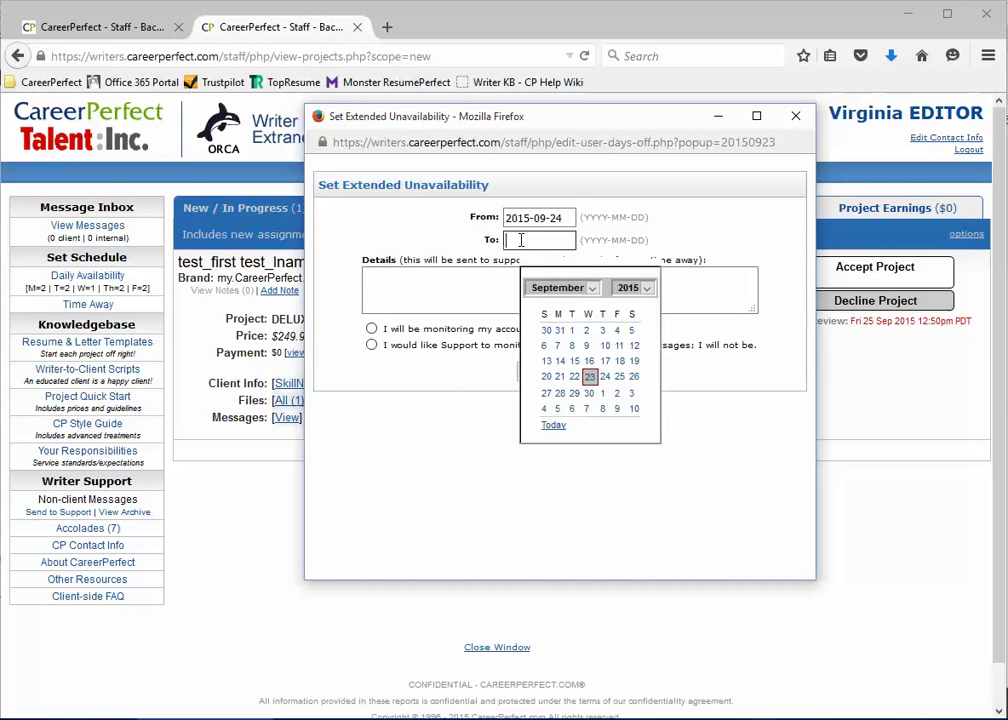
pyautogui.click(574, 393)
pyautogui.click(495, 286)
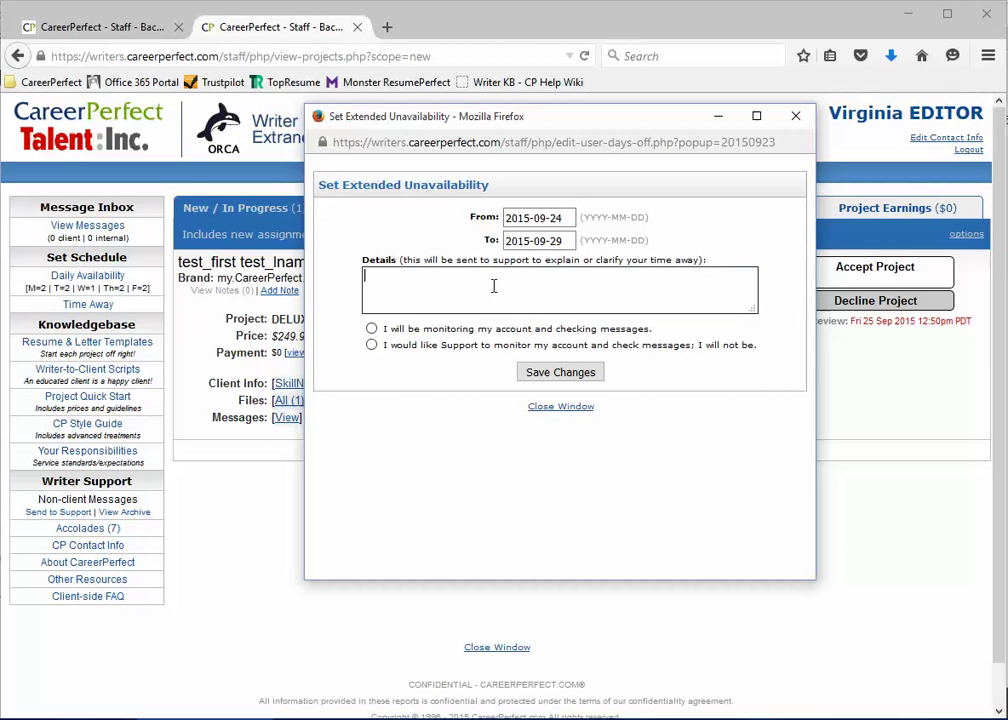
pyautogui.write('At a conference.')
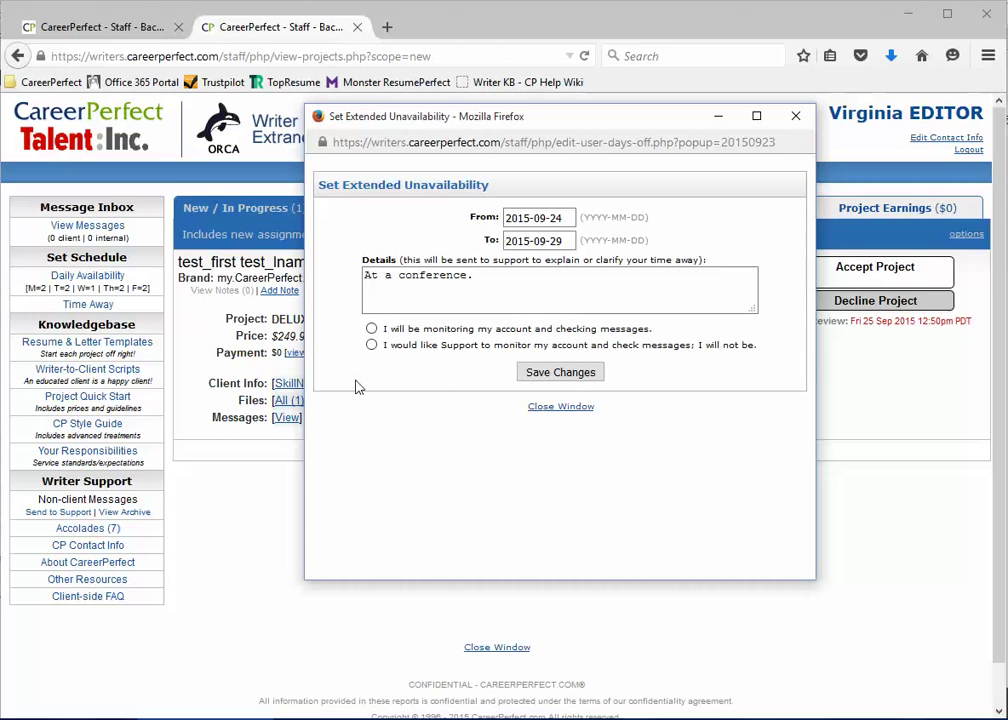
# Choose to have Support monitor the account and check messages during the time away.
pyautogui.click(371, 329)
pyautogui.click(371, 346)
pyautogui.click(372, 330)
pyautogui.moveTo(373, 346); pyautogui.dragTo(760, 355)
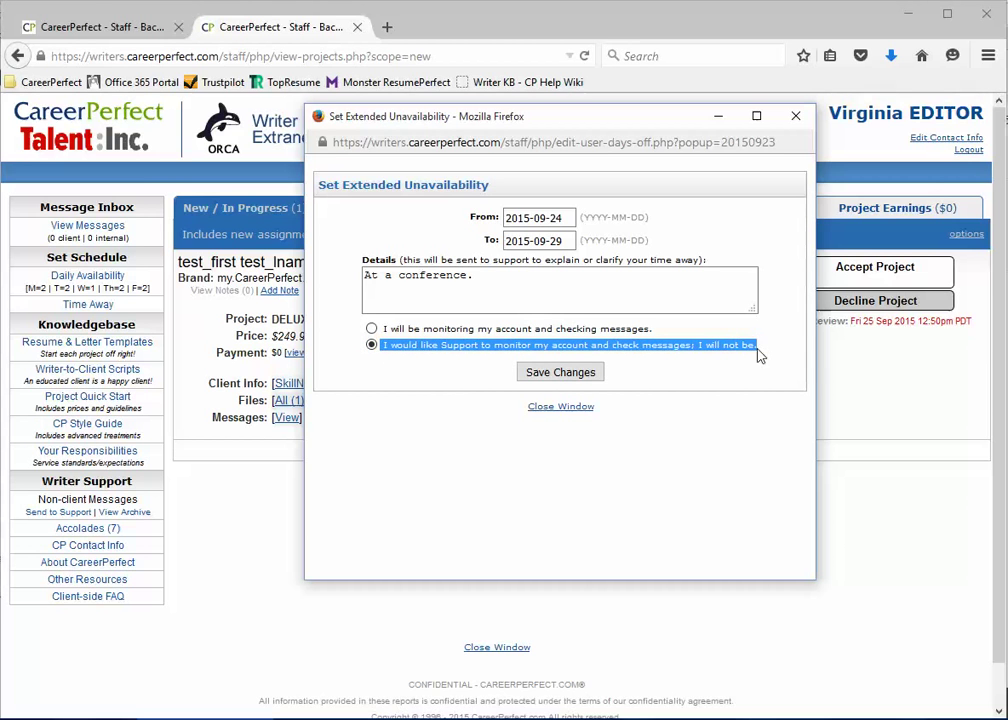
pyautogui.click(396, 346)
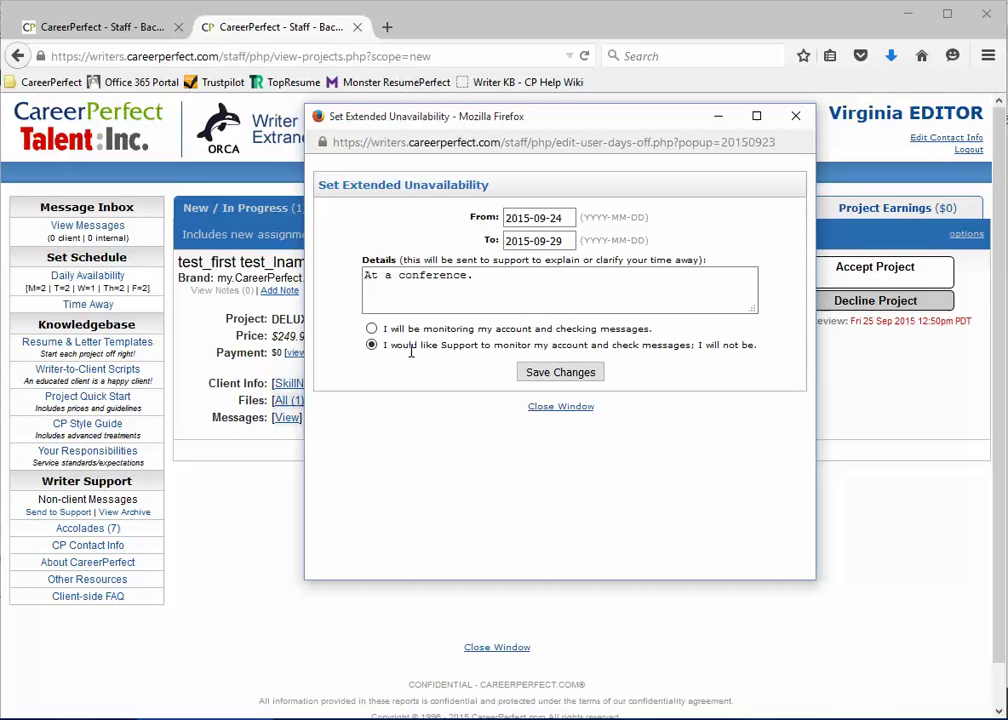
# Save the time away with the writer monitoring messages, and edit the saved entry to have Support monitor the account instead.
pyautogui.click(371, 329)
pyautogui.click(548, 376)
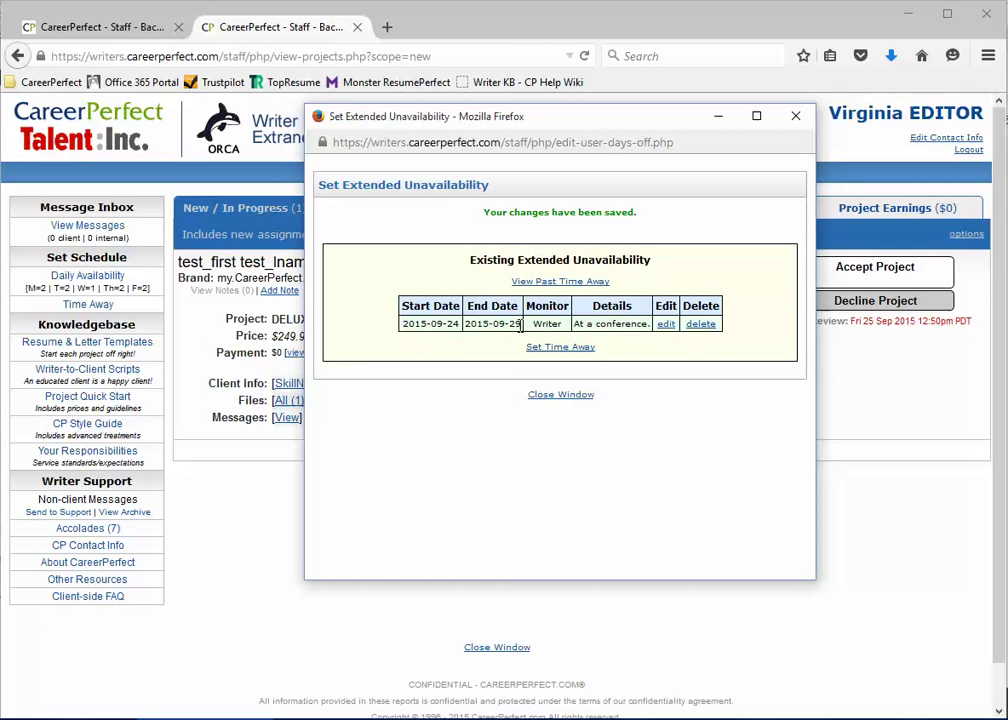
pyautogui.click(666, 324)
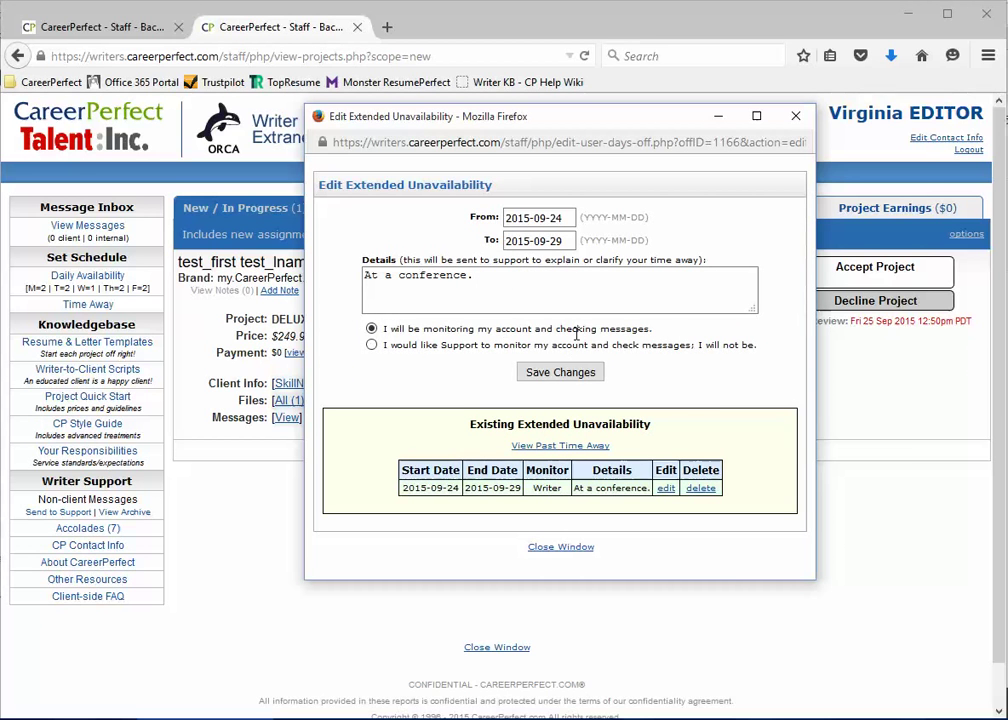
pyautogui.click(371, 344)
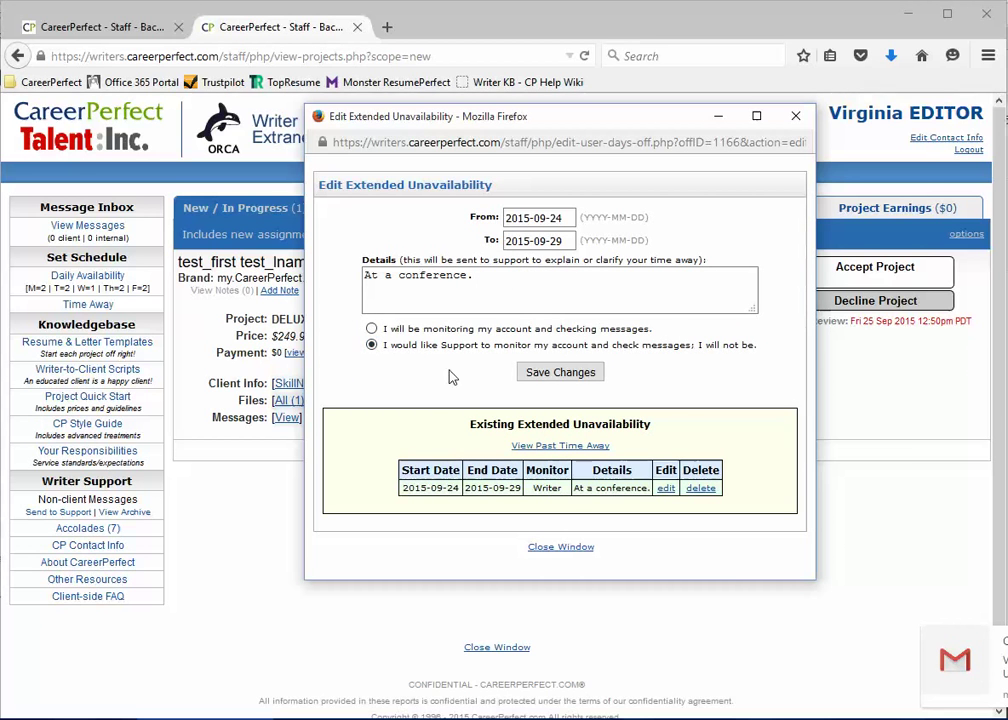
pyautogui.click(572, 375)
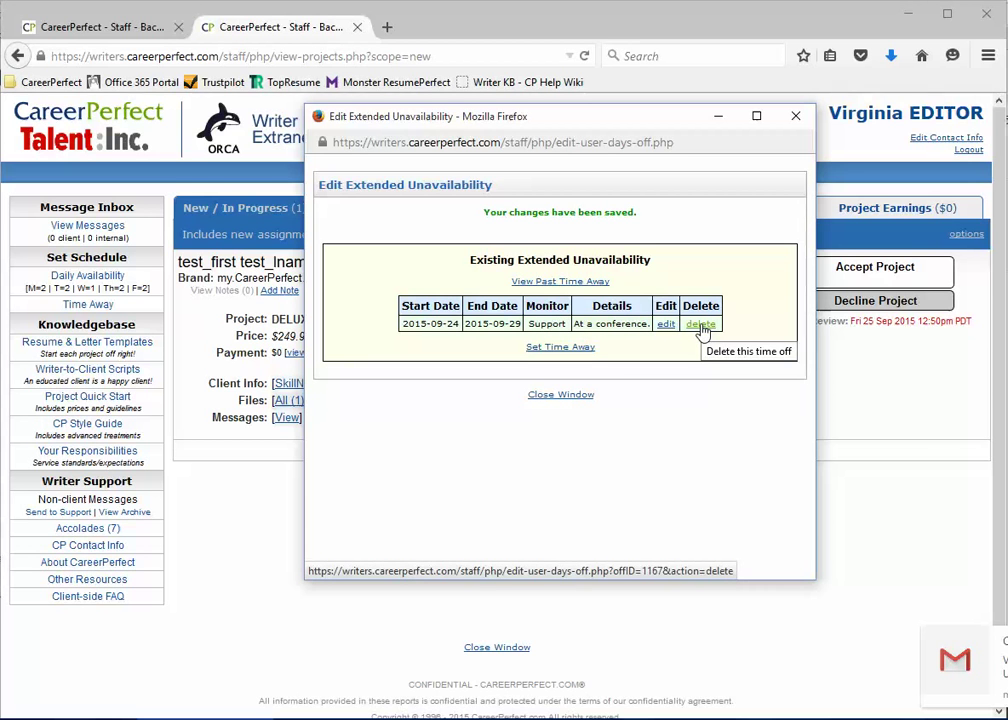
# Delete the 2015-09-24 to 2015-09-29 time-away entry and close the Extended Unavailability window.
pyautogui.click(701, 326)
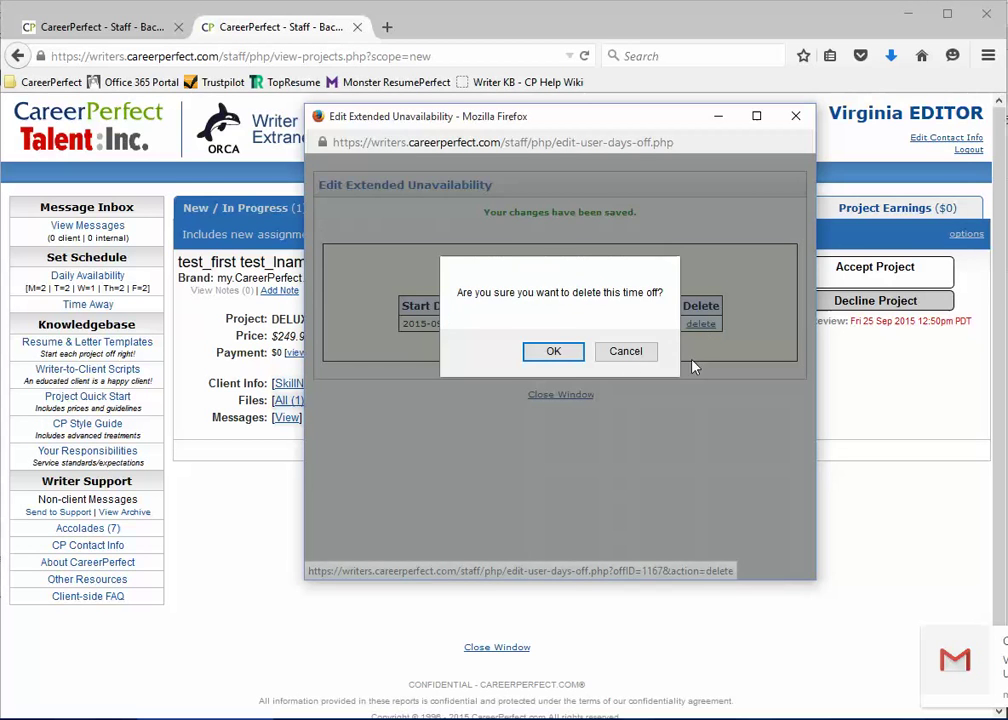
pyautogui.click(551, 352)
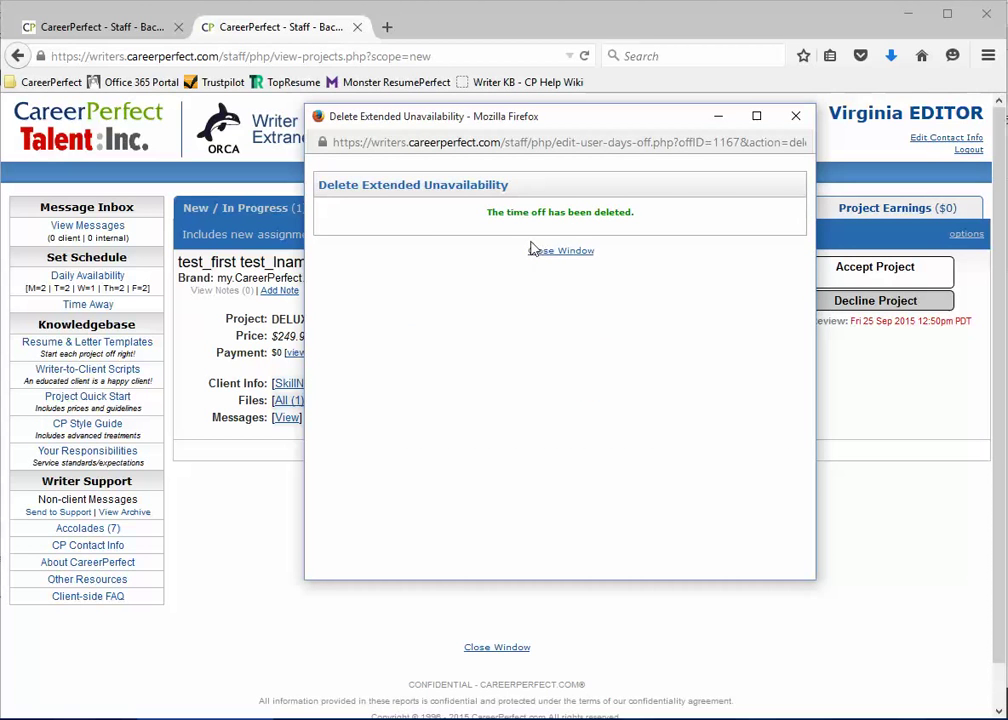
pyautogui.click(543, 254)
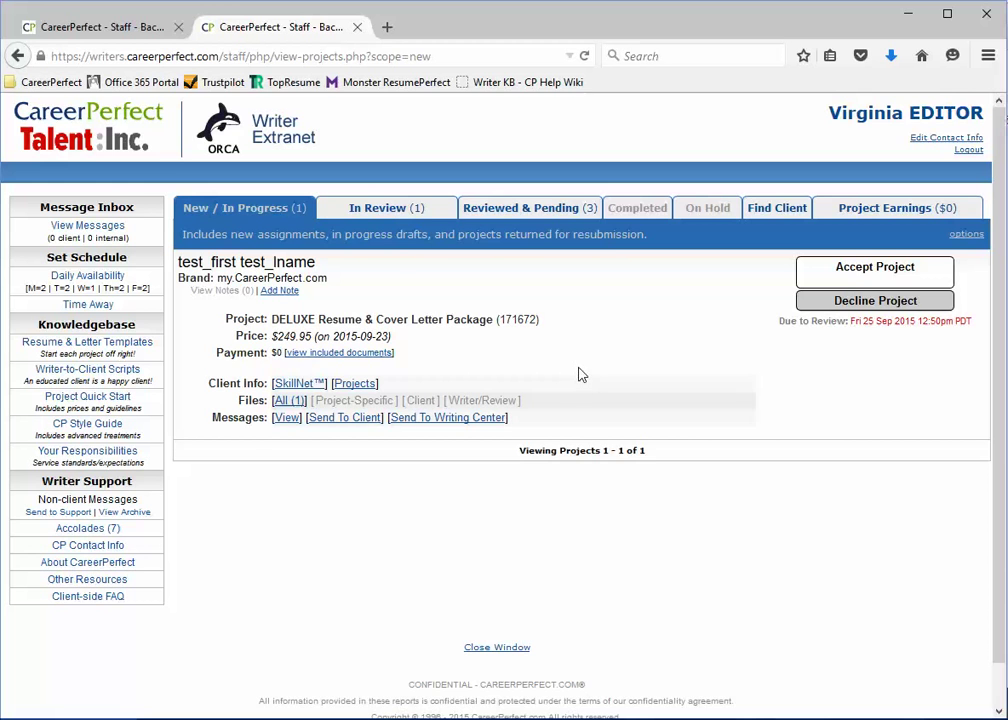
# Reload the New / In Progress projects page to refresh the daily availability summary.
pyautogui.click(333, 352)
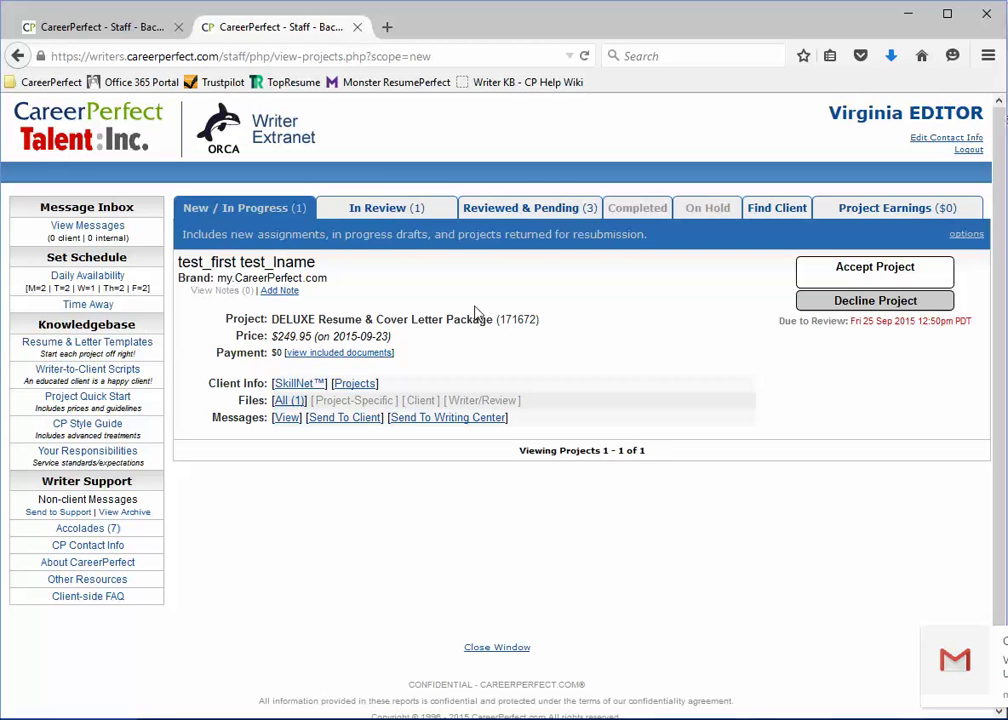
pyautogui.rightClick(508, 316)
pyautogui.click(595, 328)
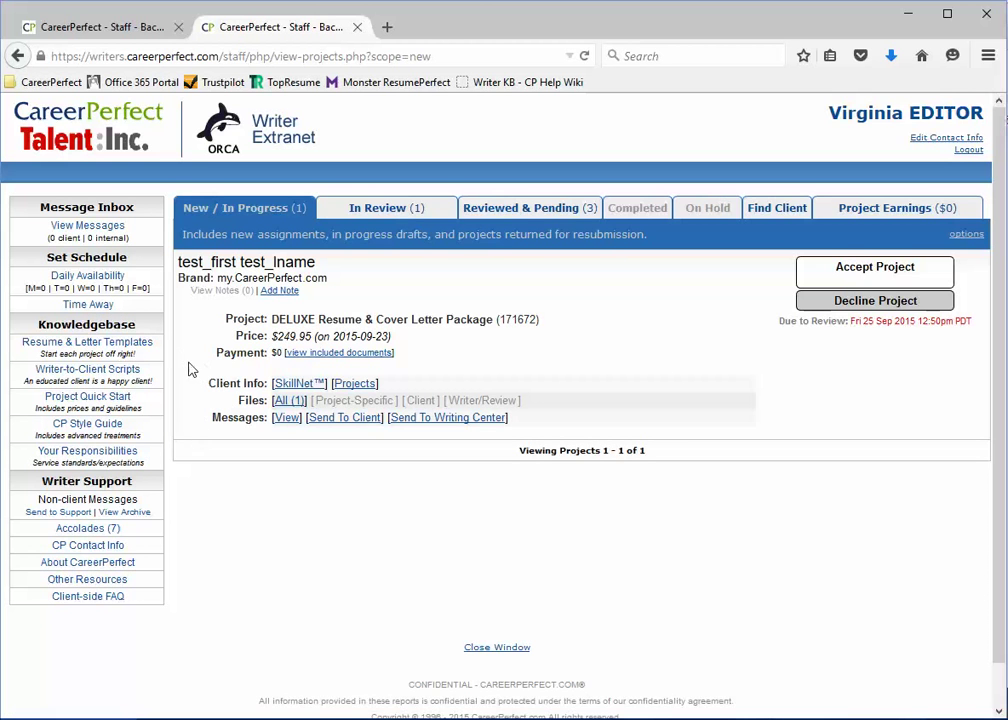
# Review the professional memberships listed on the About CareerPerfect page and close that page.
pyautogui.scroll(-1, 190, 370)
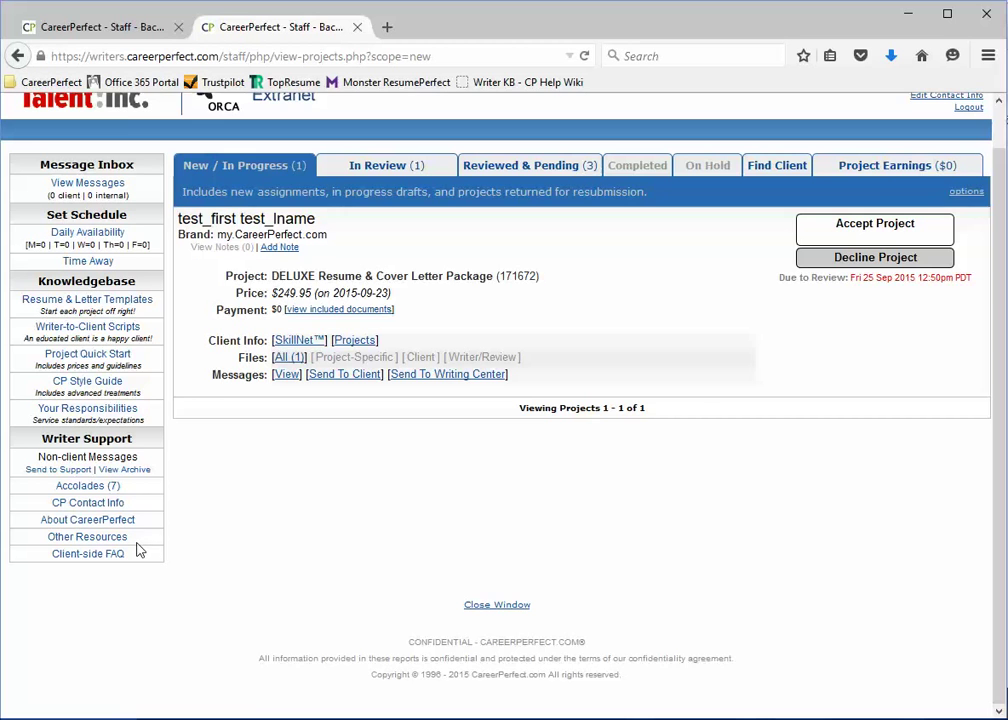
pyautogui.click(112, 521)
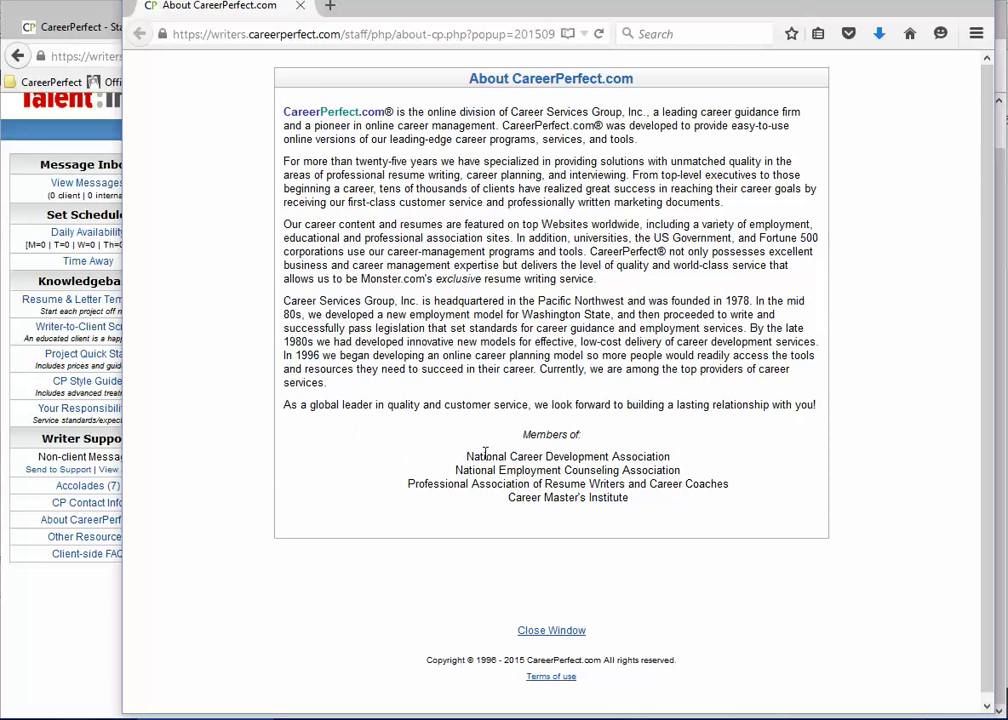
pyautogui.moveTo(485, 453); pyautogui.dragTo(660, 507)
pyautogui.click(491, 252)
pyautogui.hotkey('ctrl', 'w')
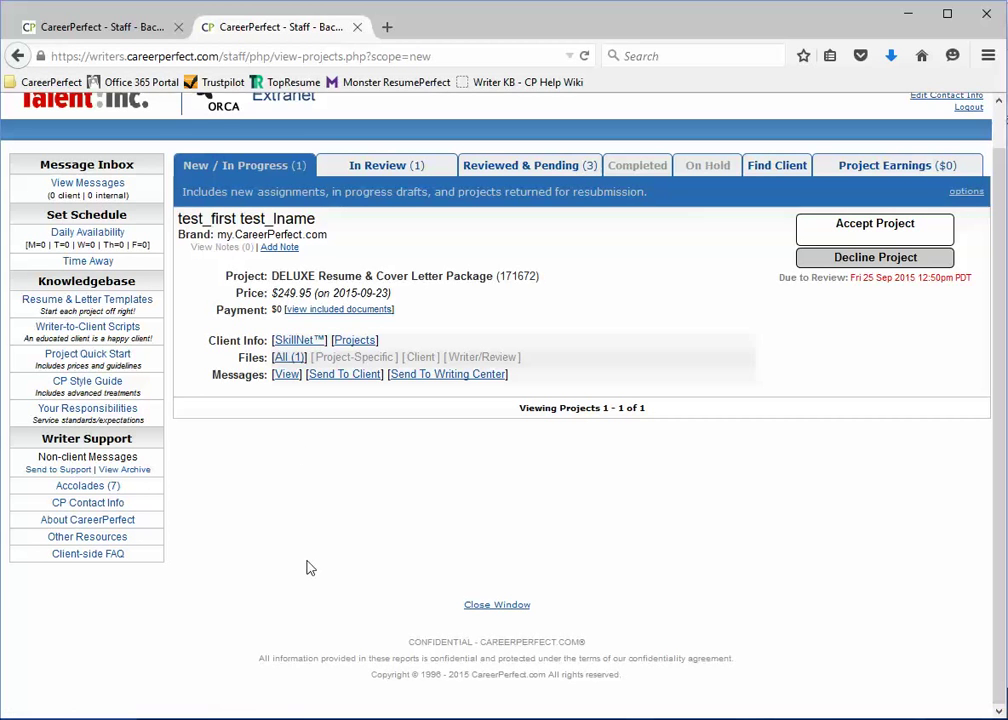
# View the projects in the In Review queue and those in the Reviewed & Pending queue.
pyautogui.scroll(1, 306, 560)
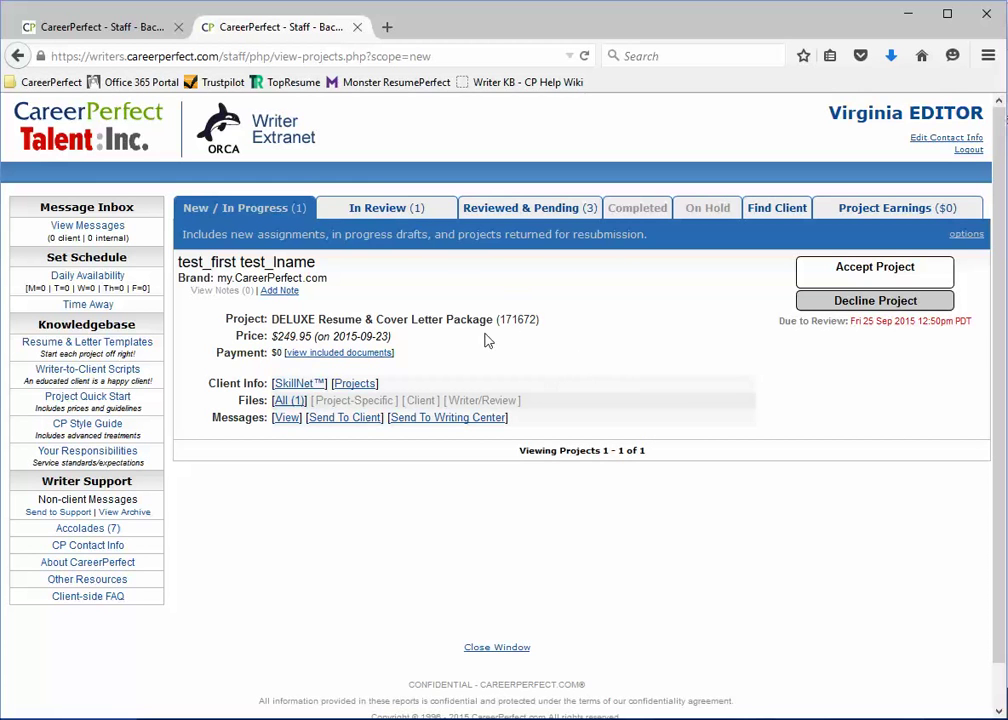
pyautogui.click(380, 212)
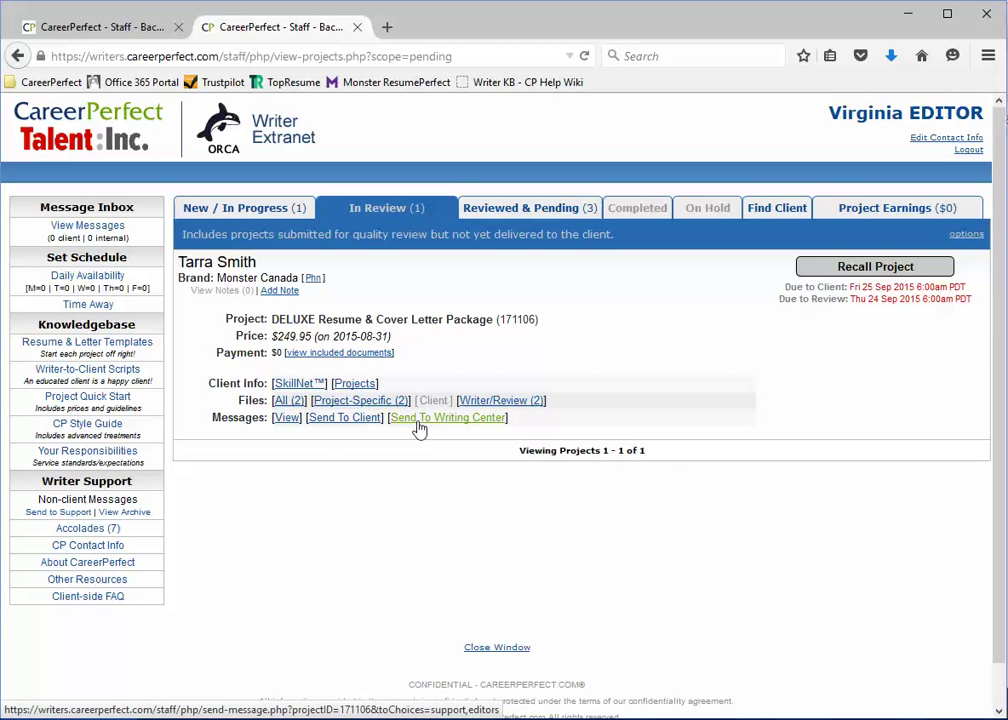
pyautogui.click(553, 215)
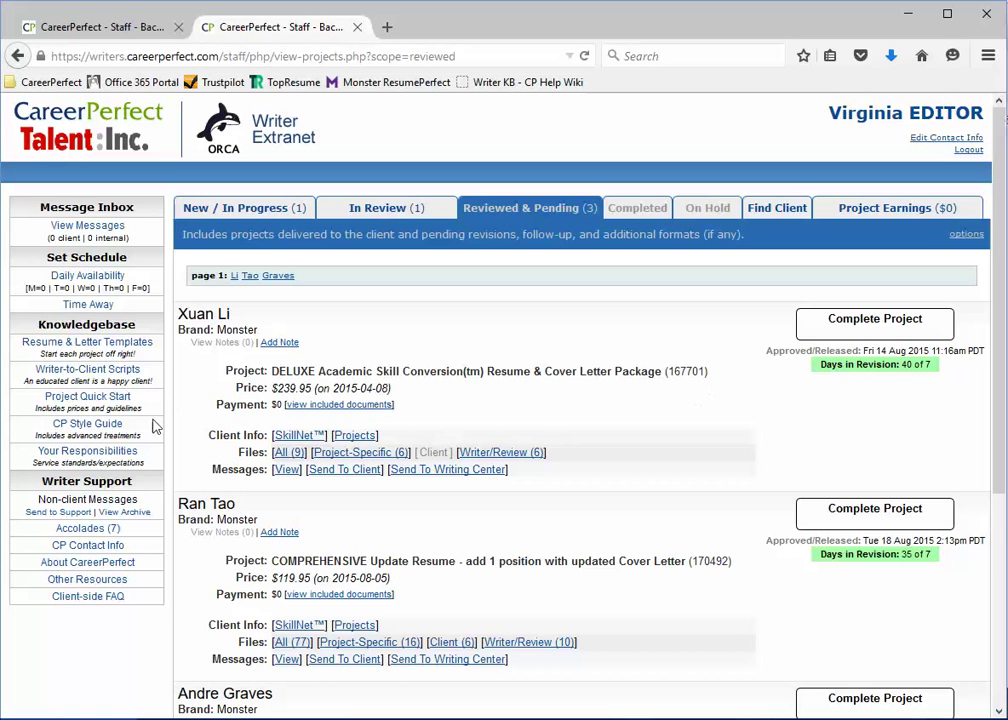
# Read the Ongoing revisions section of the Writer-to-Client Scripts, highlighting the script for transitioning a client to an Account Manager/Editor, and close the window.
pyautogui.click(90, 370)
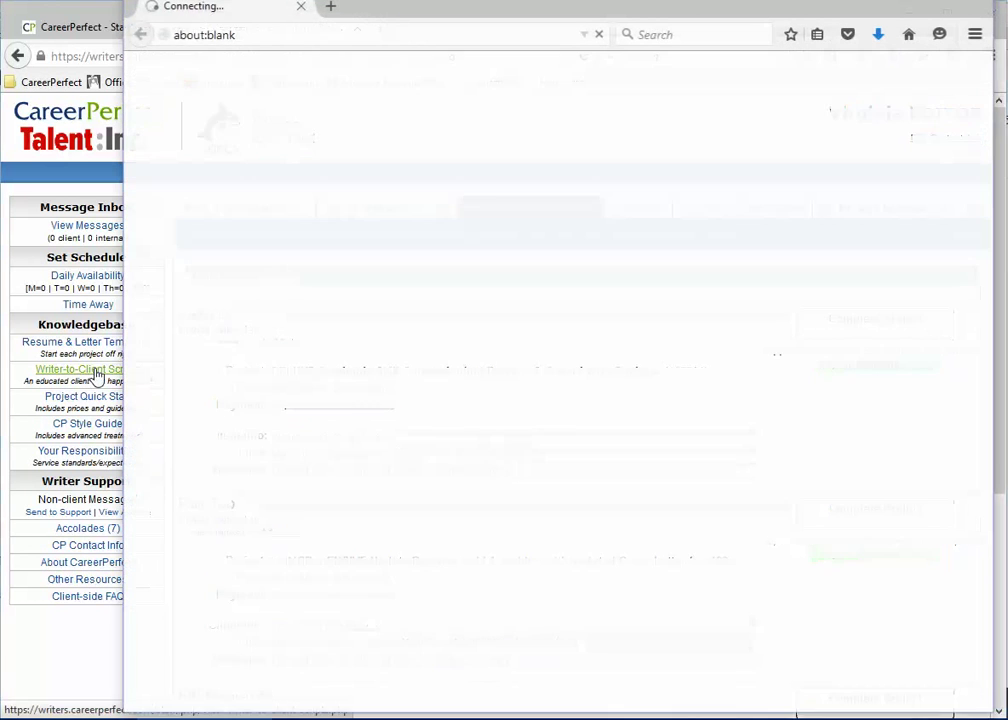
pyautogui.scroll(-3, 623, 412)
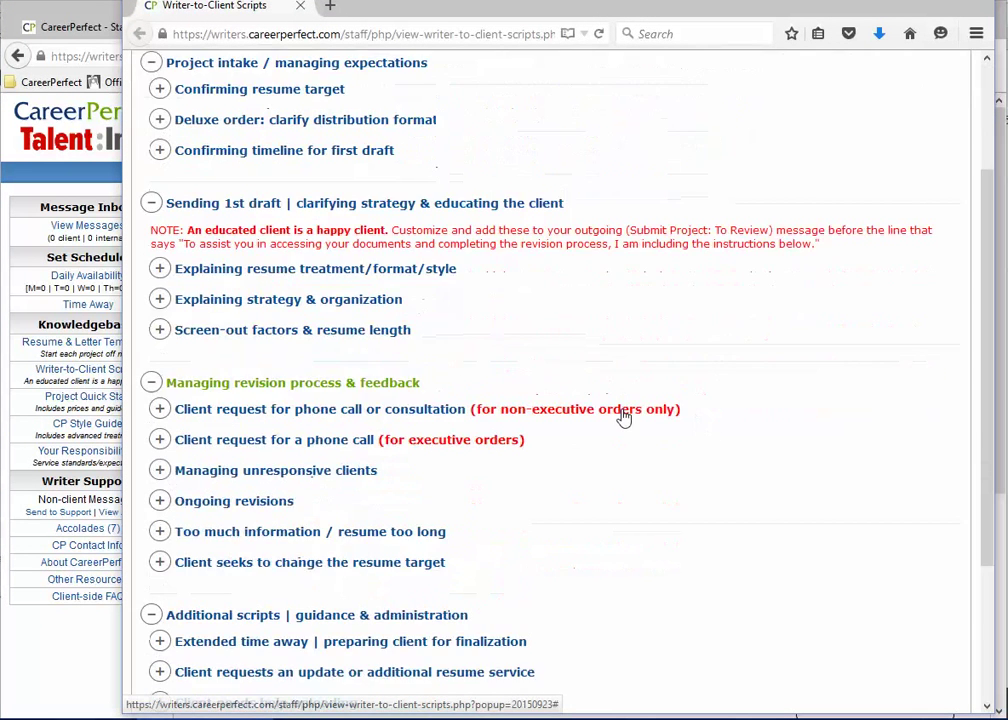
pyautogui.scroll(-2, 623, 412)
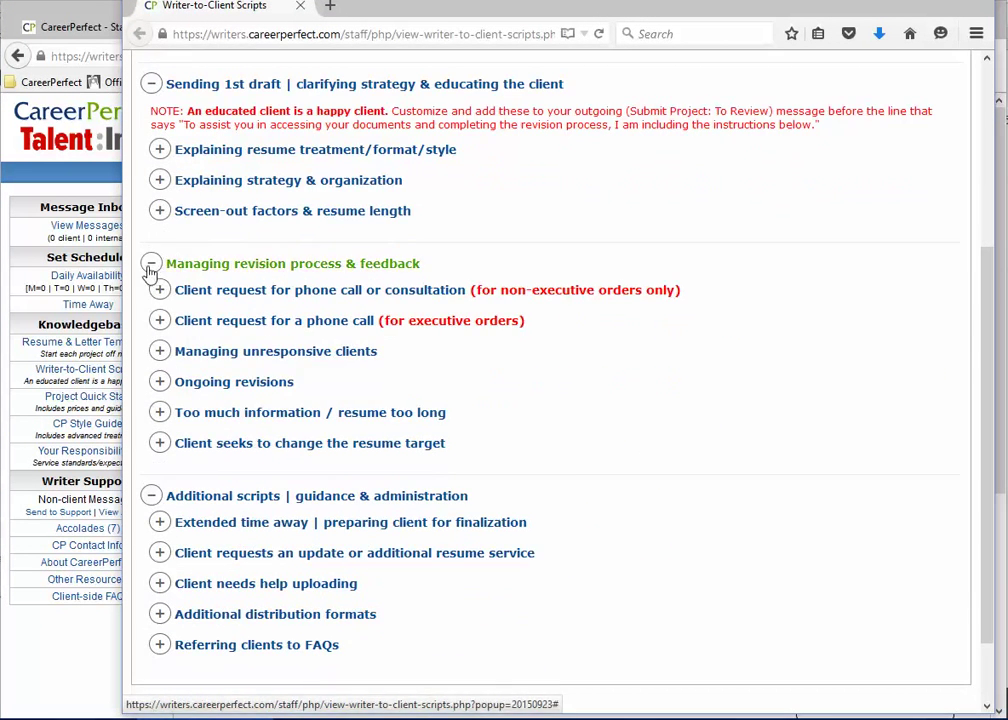
pyautogui.click(161, 385)
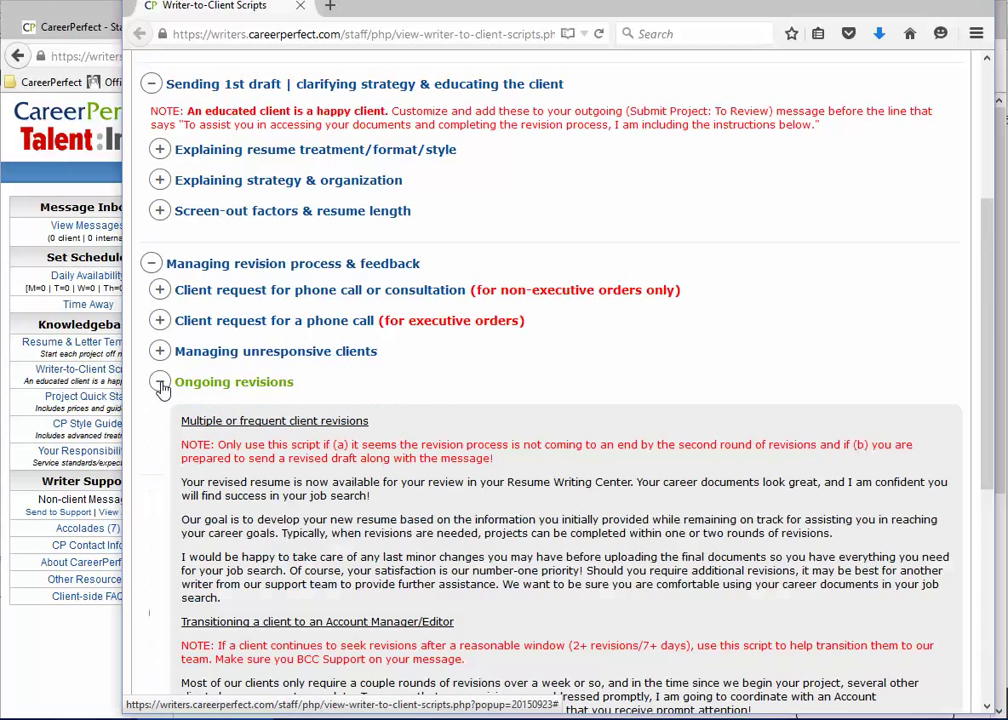
pyautogui.scroll(-5, 490, 385)
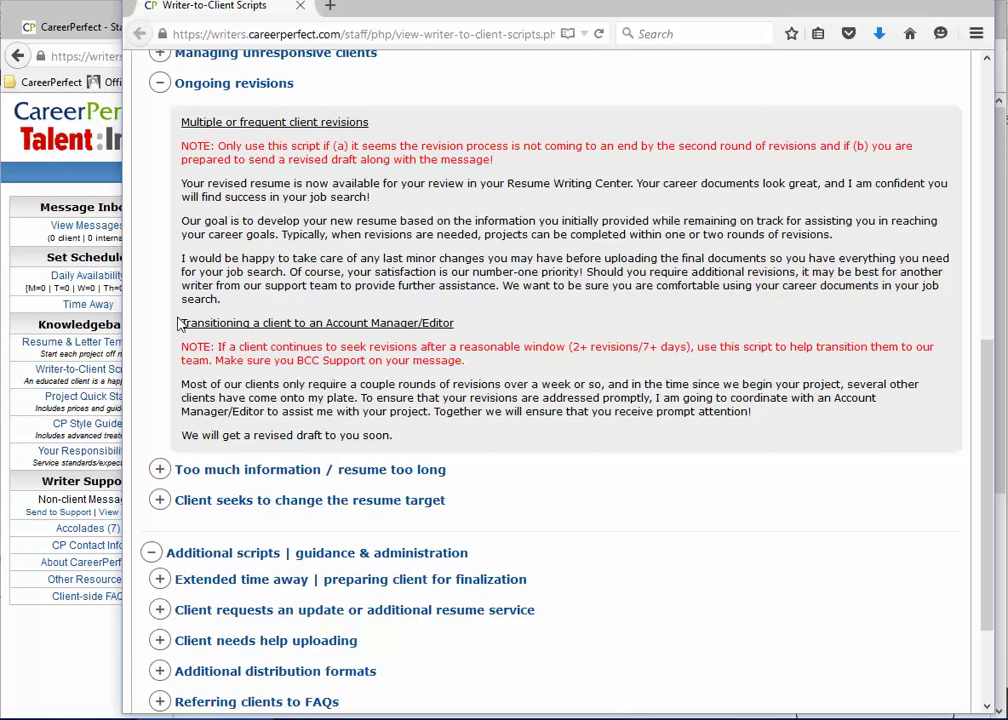
pyautogui.moveTo(178, 323); pyautogui.dragTo(540, 437)
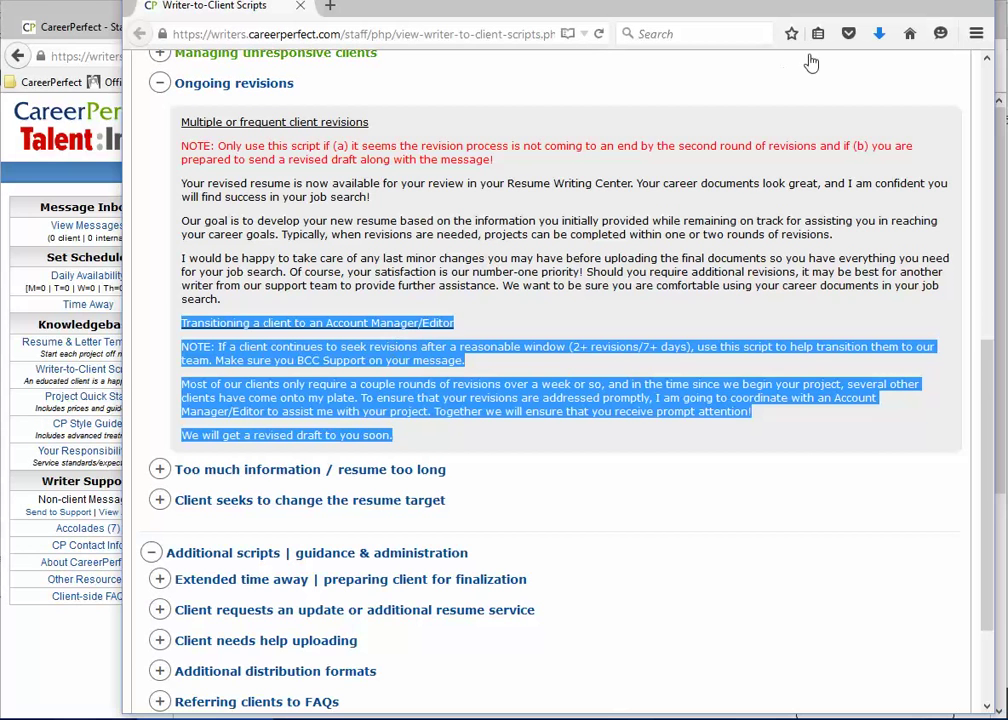
pyautogui.click(597, 336)
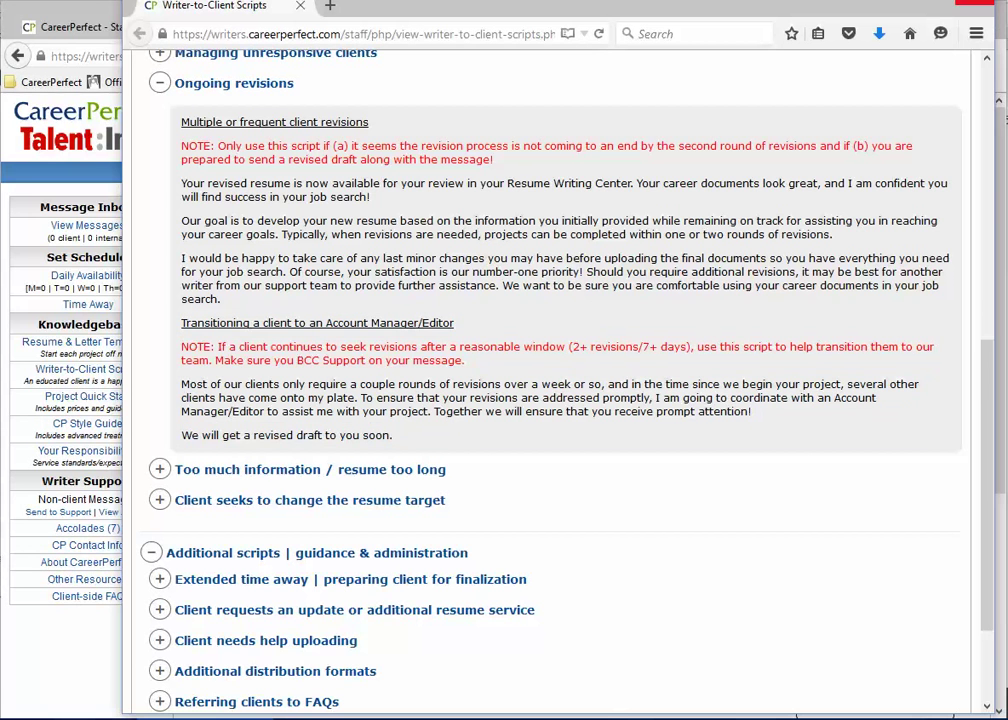
pyautogui.click(983, 3)
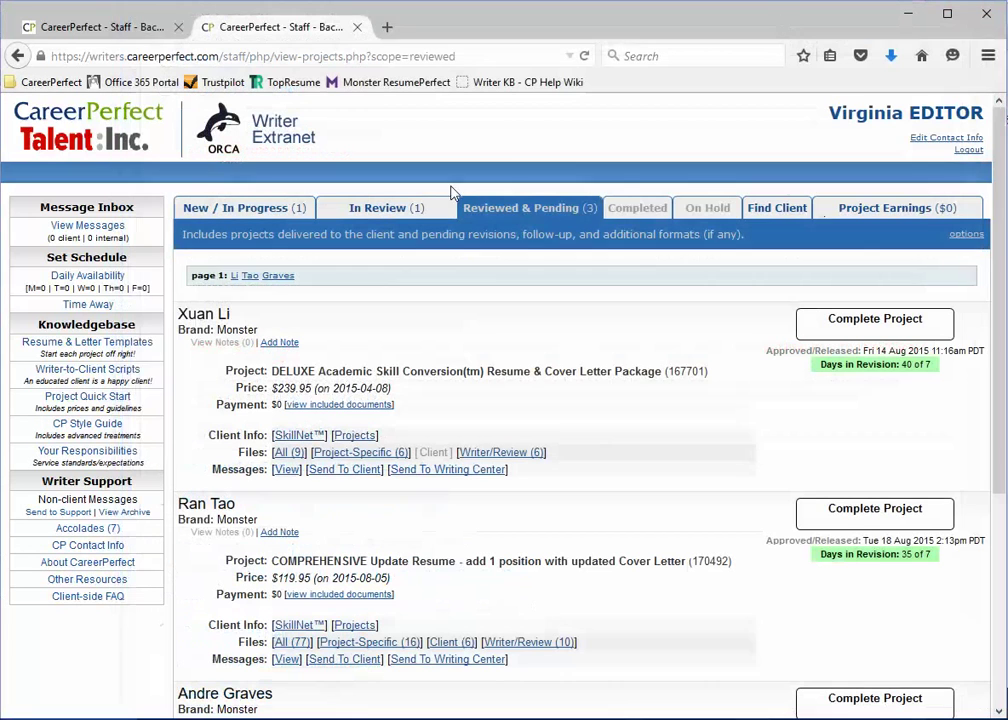
# Look through the list of Completed projects, which covers finalized projects scheduled for payment.
pyautogui.click(637, 209)
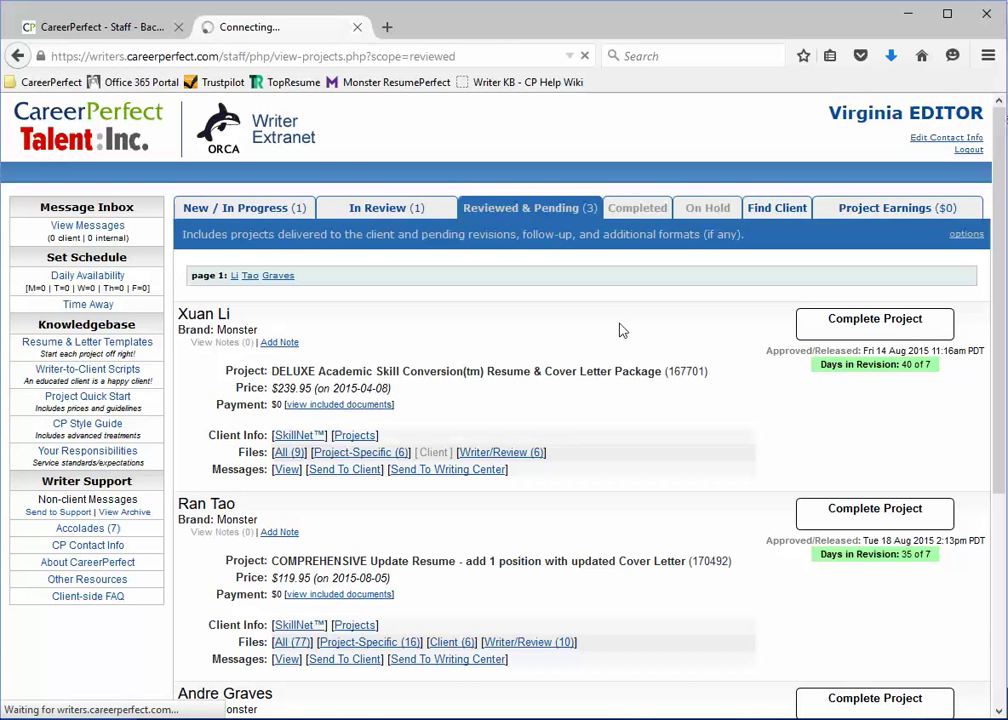
pyautogui.click(637, 207)
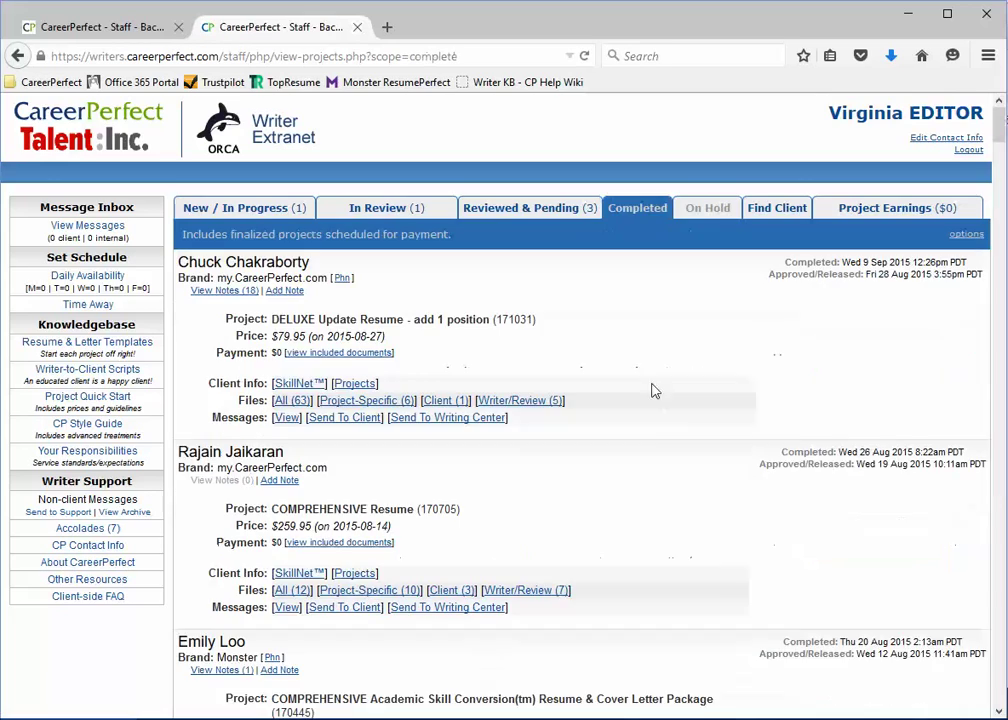
pyautogui.scroll(-3, 659, 350)
pyautogui.scroll(-3, 659, 345)
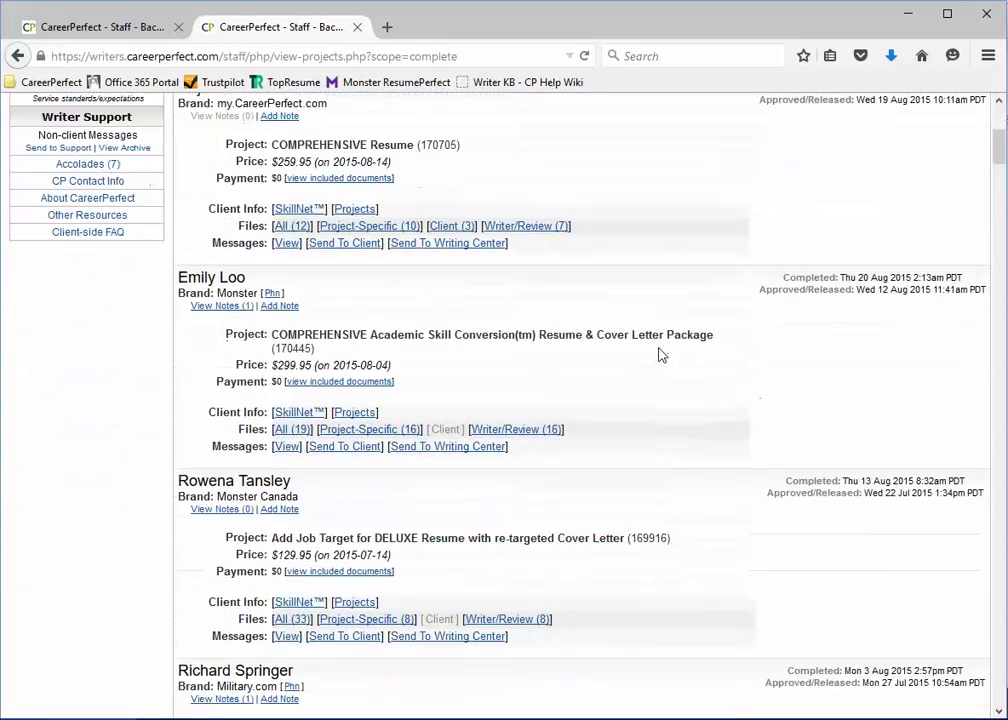
pyautogui.scroll(6, 659, 352)
pyautogui.scroll(-20, 745, 330)
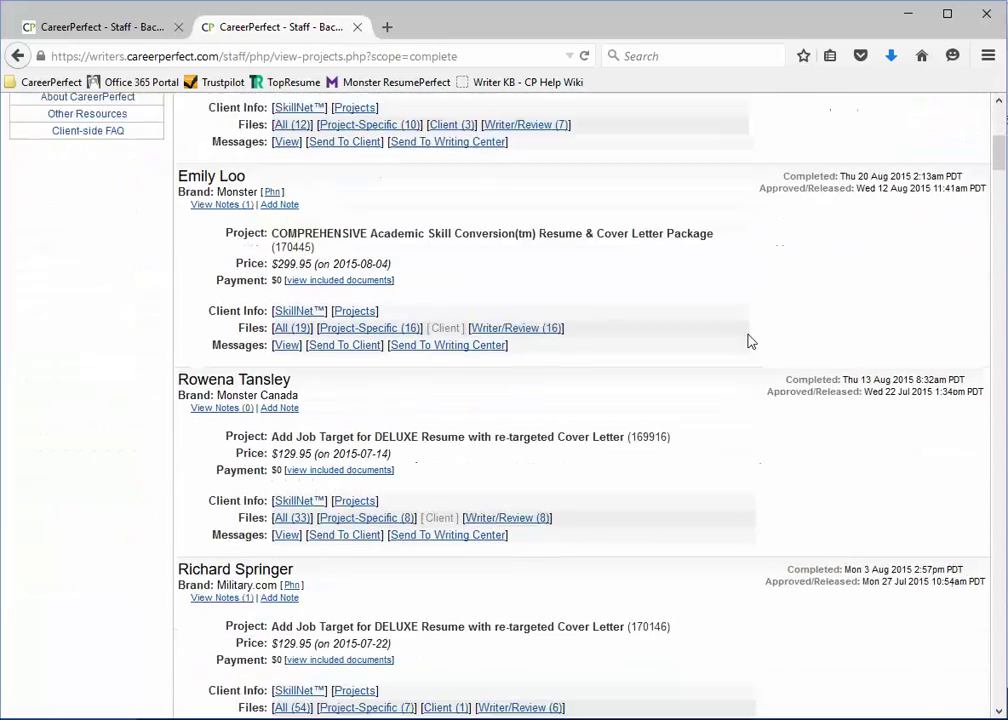
pyautogui.scroll(20, 759, 376)
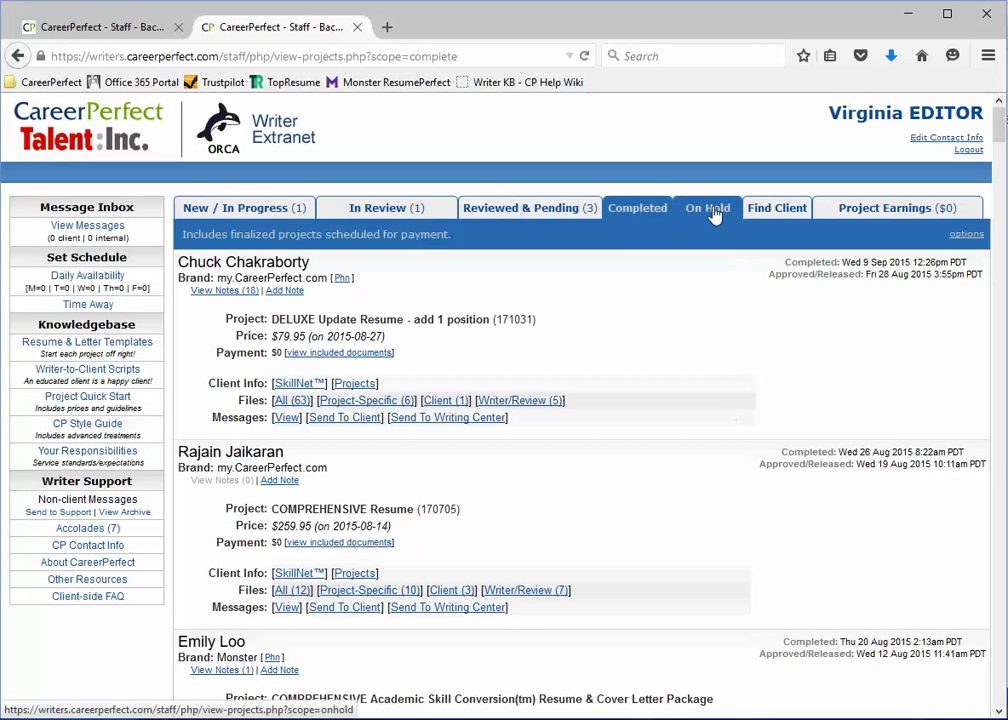
# Look through the list of On Hold projects awaiting additional client input.
pyautogui.click(707, 210)
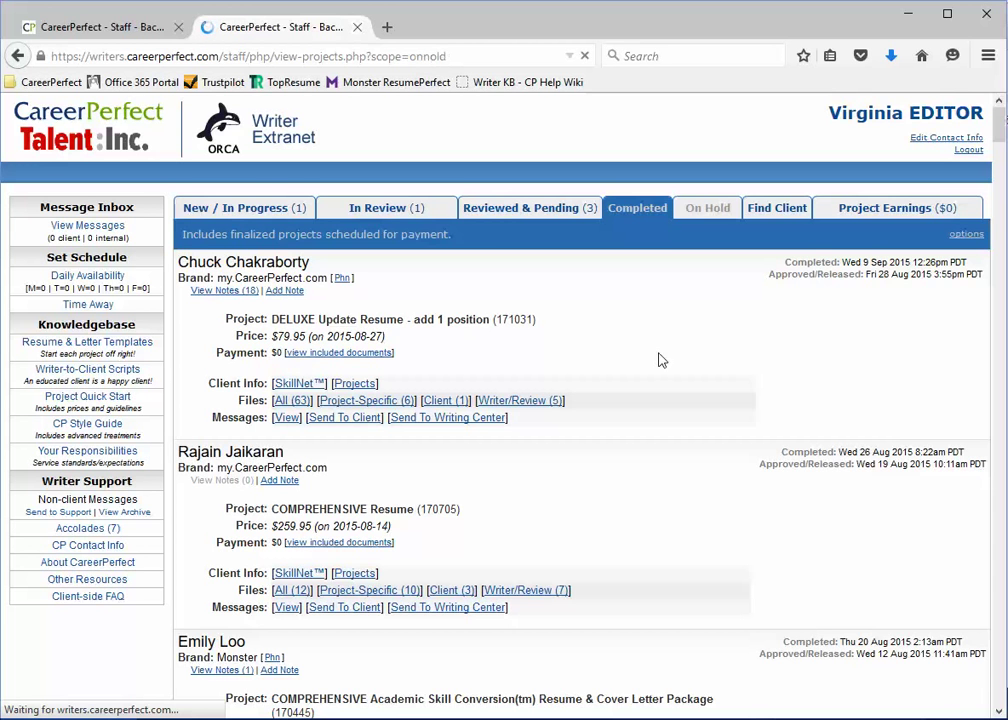
pyautogui.scroll(-3, 679, 352)
pyautogui.scroll(3, 675, 349)
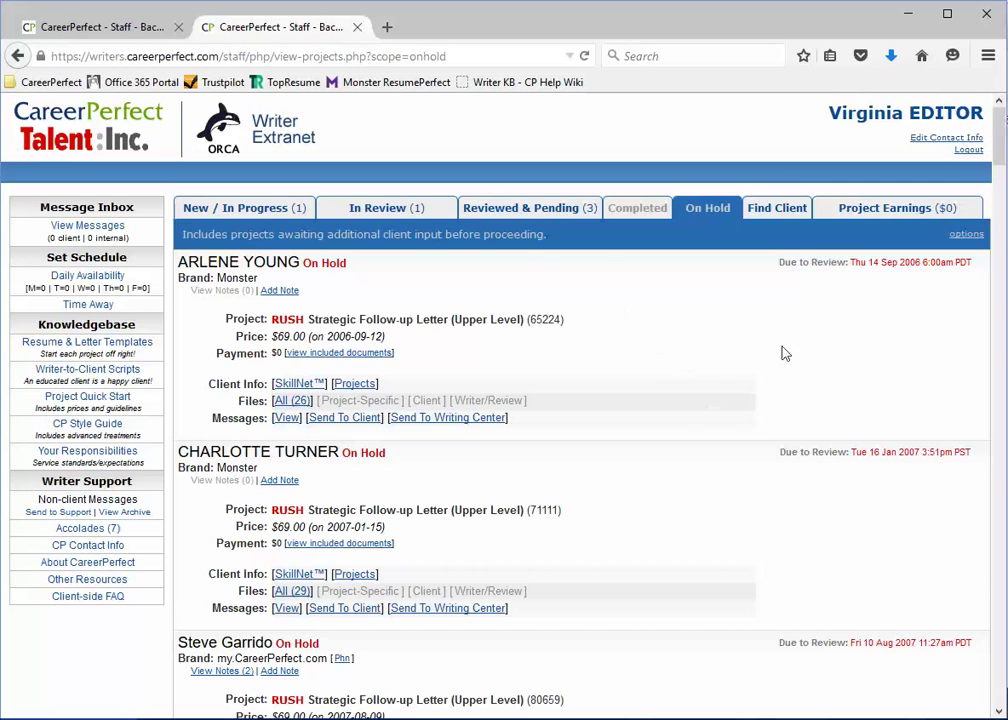
# Search all queues for a client by last name and look through the lookup results.
pyautogui.click(790, 209)
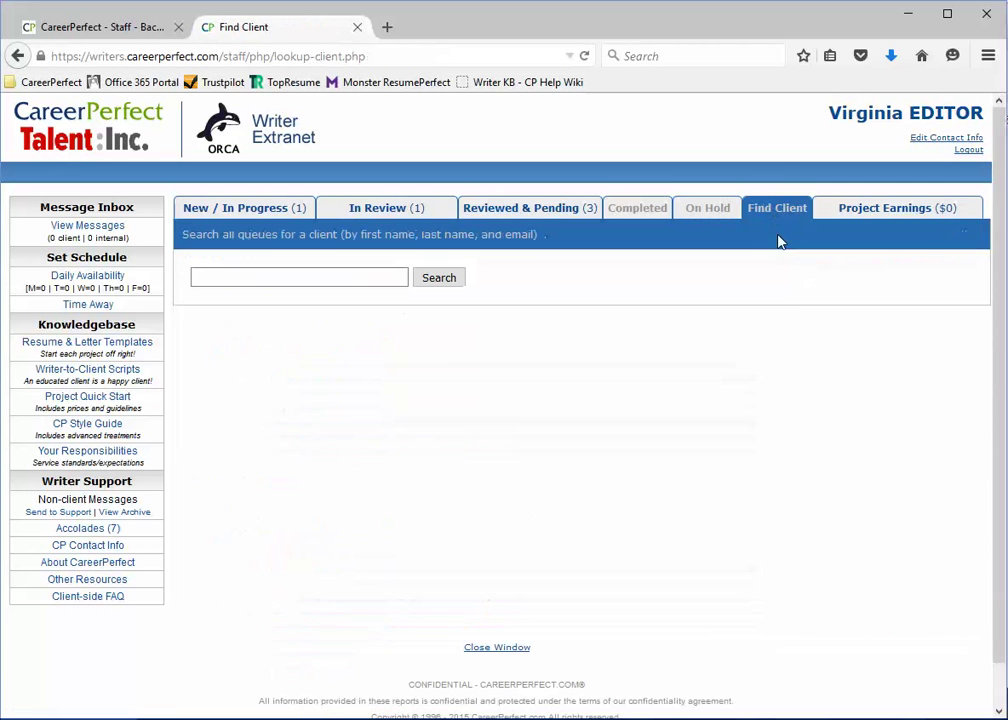
pyautogui.click(342, 280)
pyautogui.write('smith')
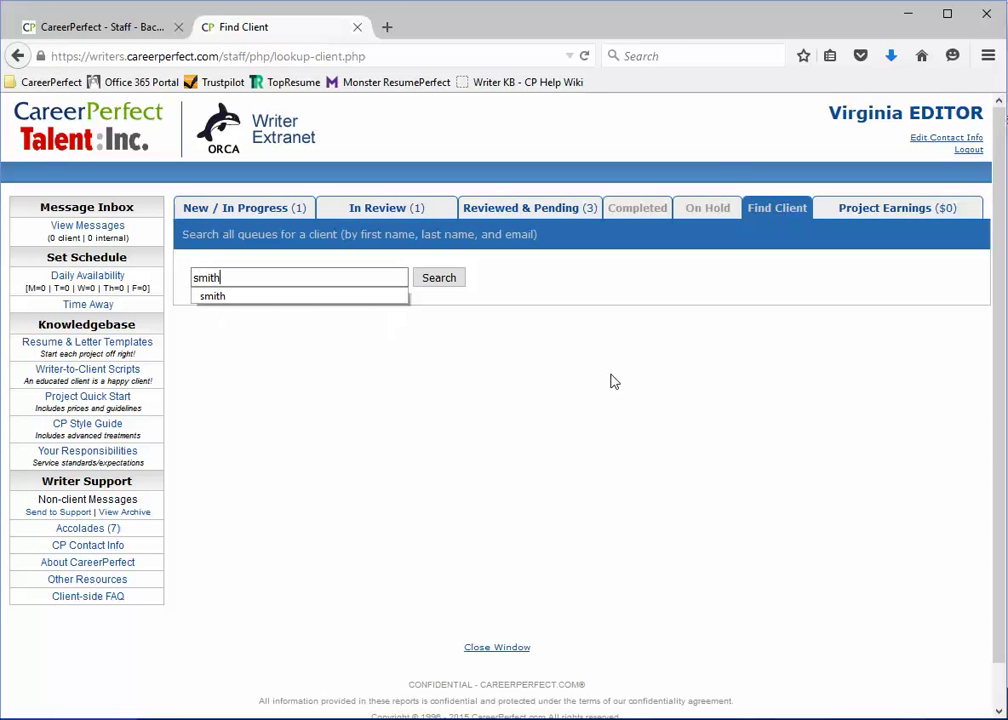
pyautogui.press('Return')
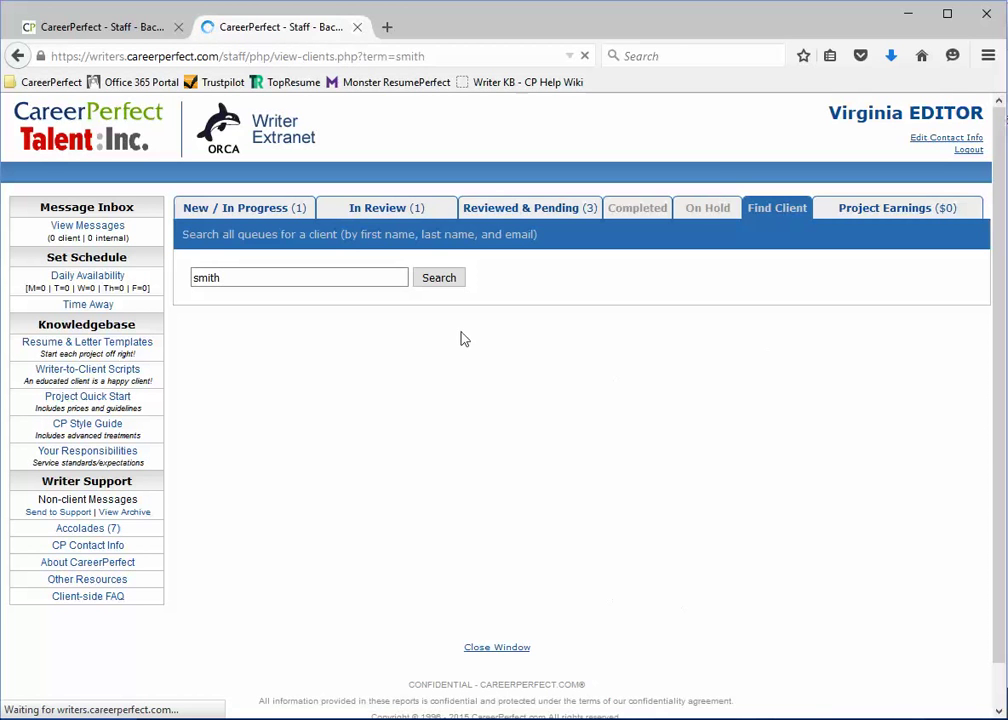
pyautogui.scroll(-6, 582, 358)
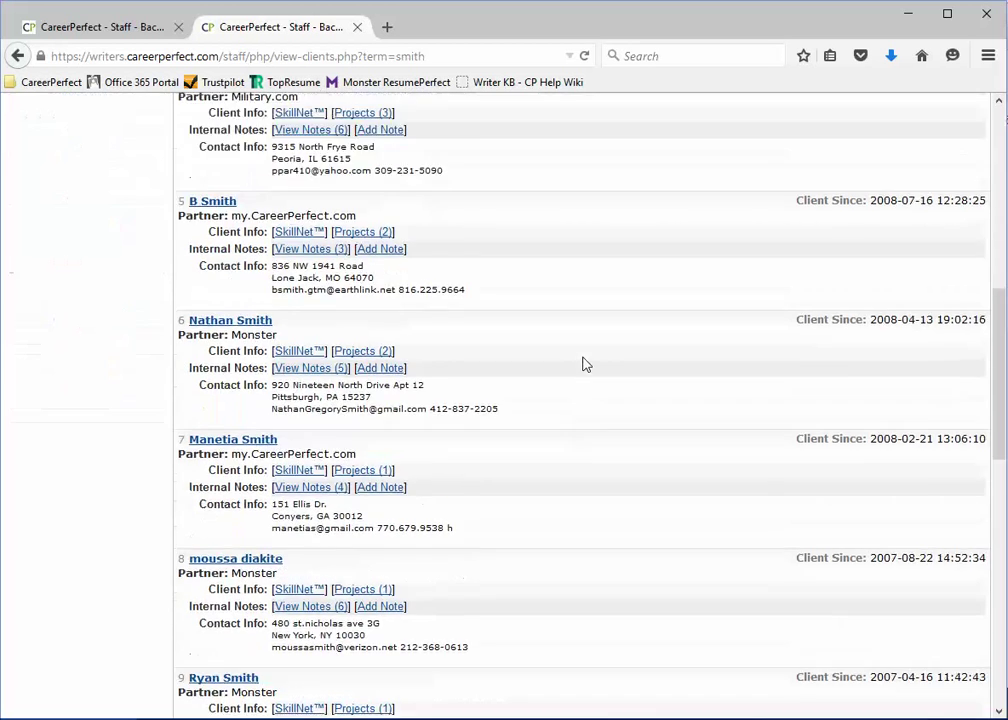
pyautogui.scroll(6, 604, 459)
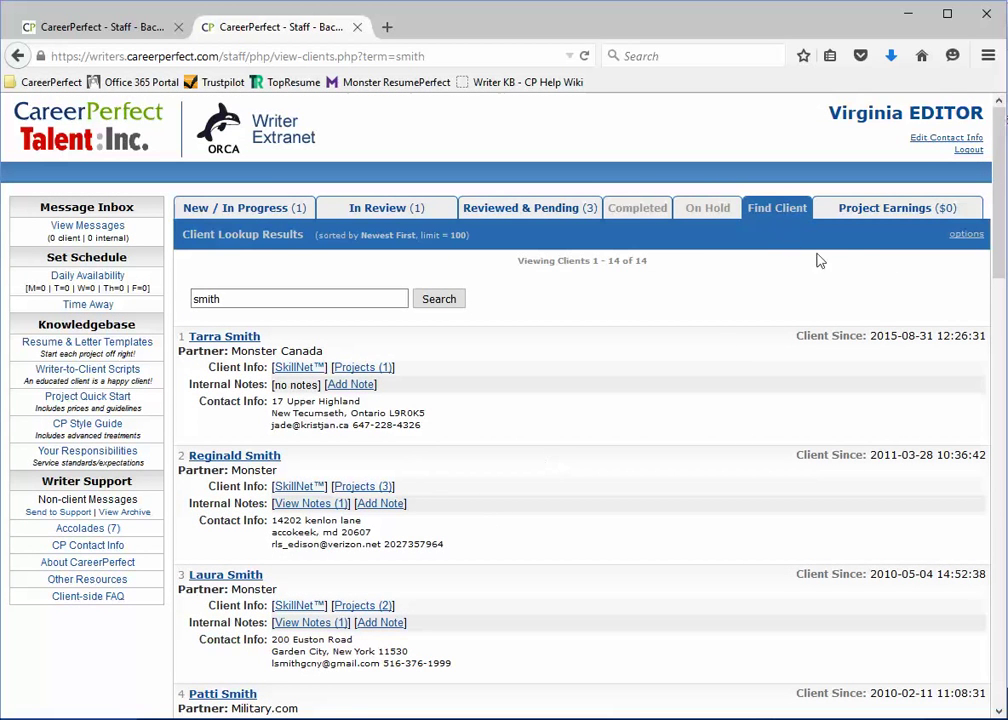
# Look through the Project Earnings commission table for the current pay period and the list of other selectable pay periods.
pyautogui.click(884, 212)
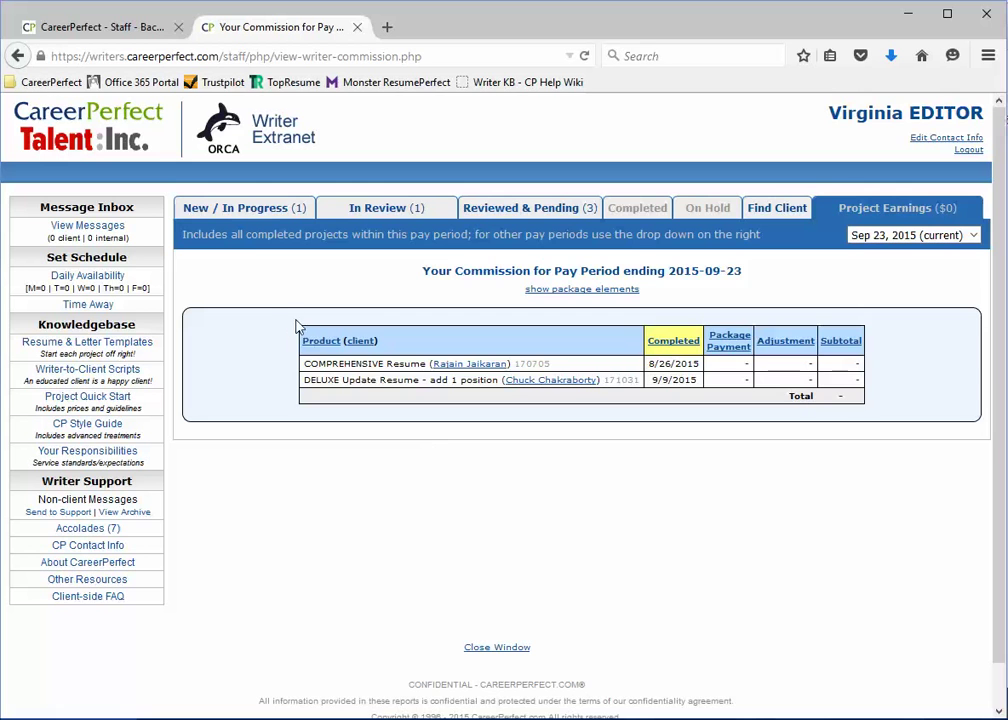
pyautogui.moveTo(297, 327); pyautogui.dragTo(878, 406)
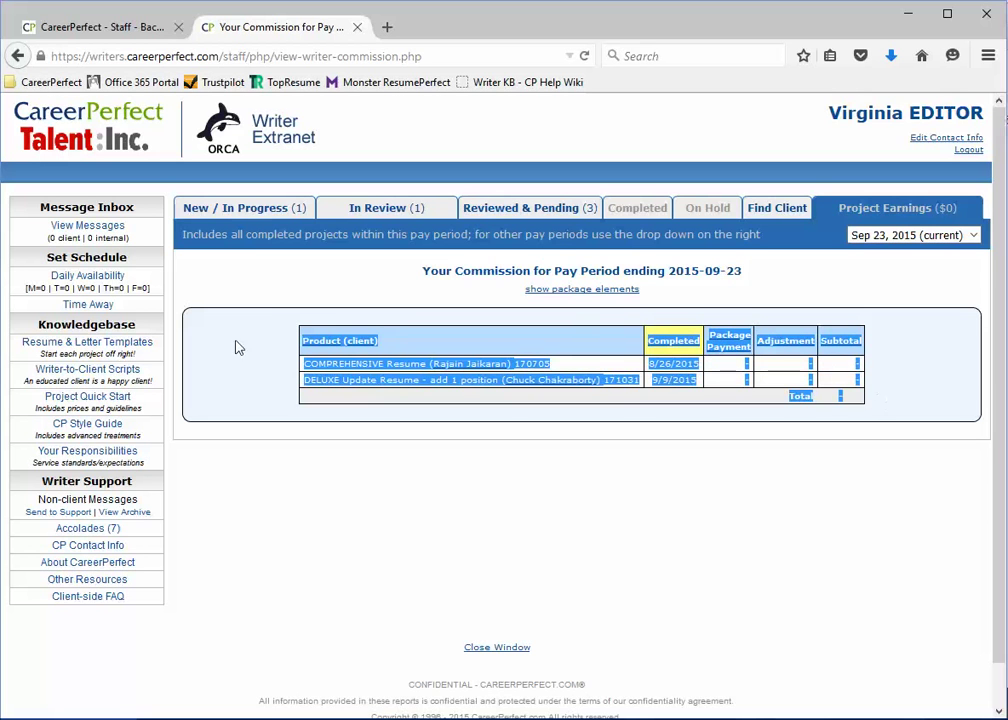
pyautogui.click(626, 393)
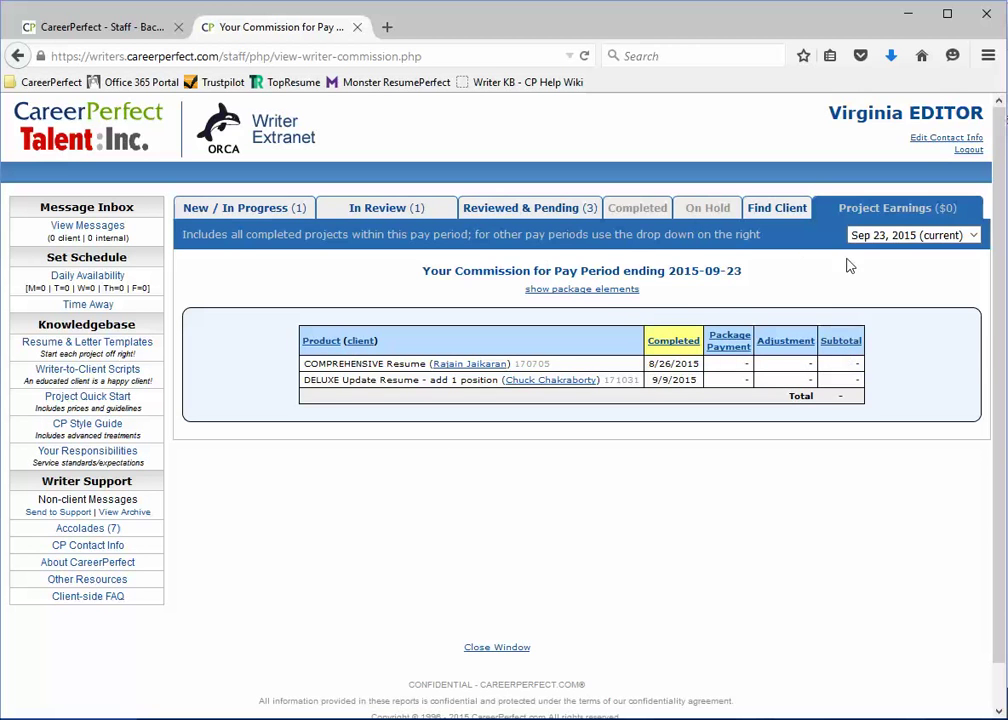
pyautogui.click(905, 235)
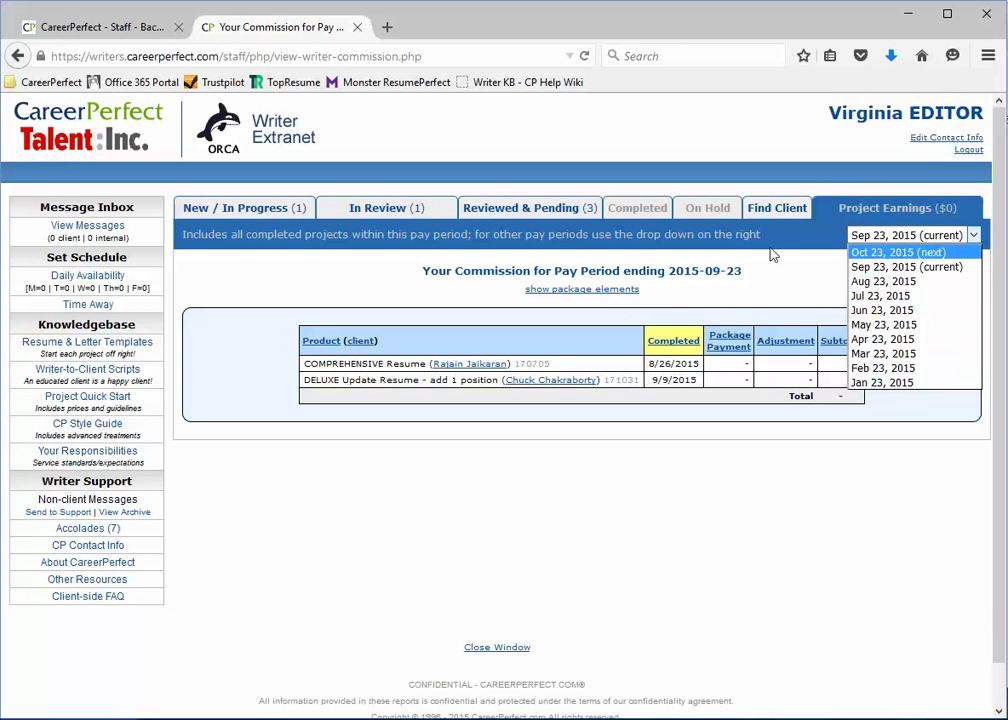
pyautogui.click(800, 279)
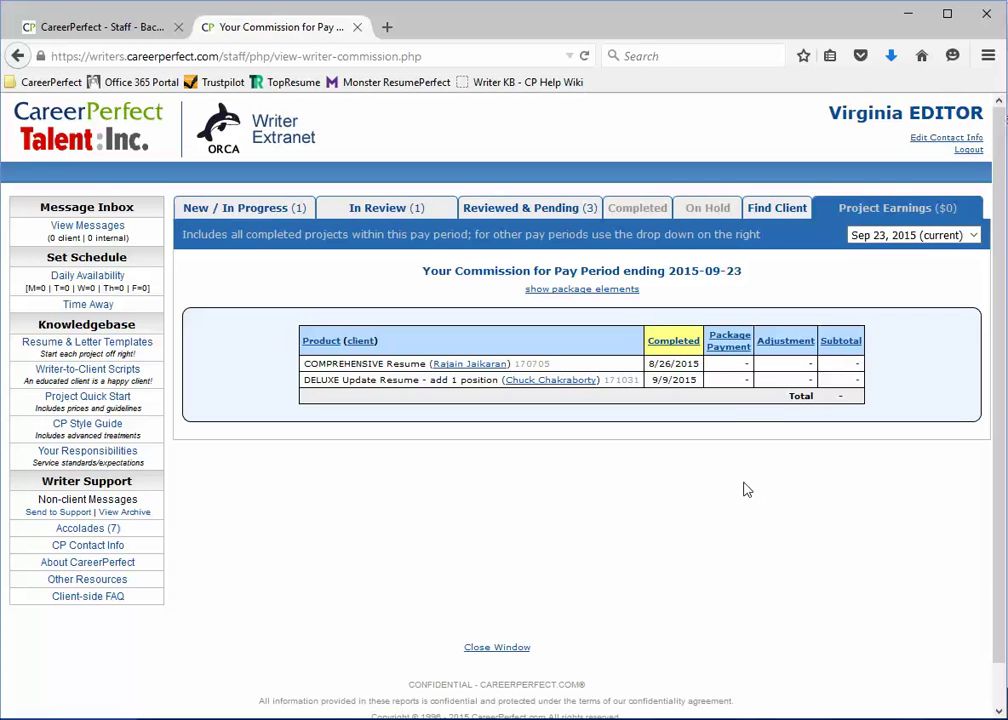
# Look at the new project in the New / In Progress queue, highlighting its Due to Review date.
pyautogui.click(240, 218)
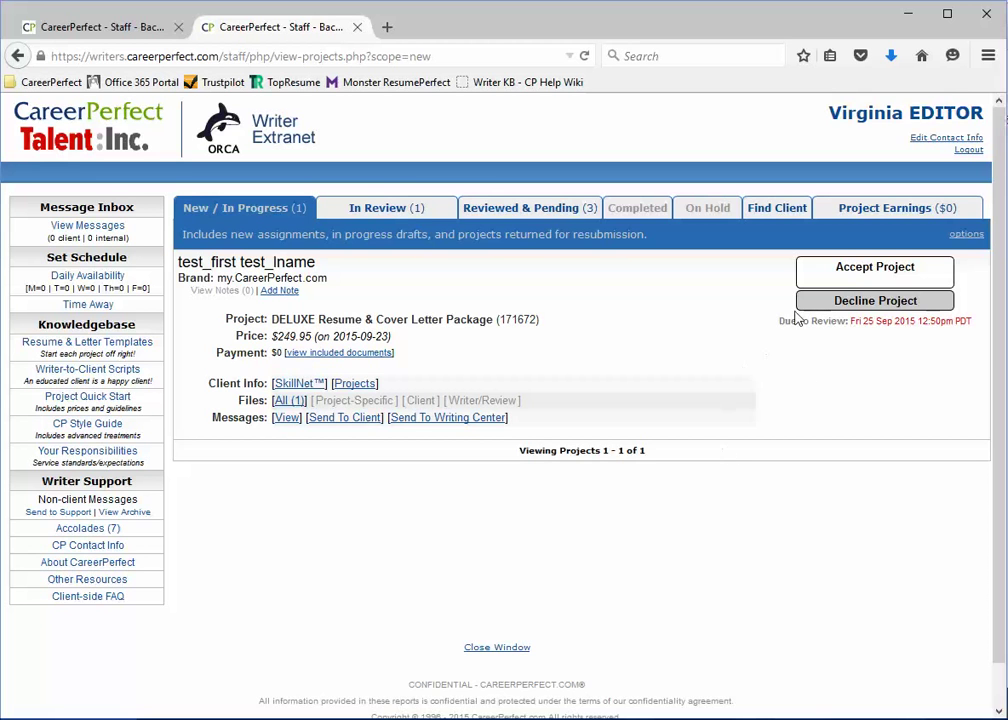
pyautogui.moveTo(781, 322); pyautogui.dragTo(1004, 341)
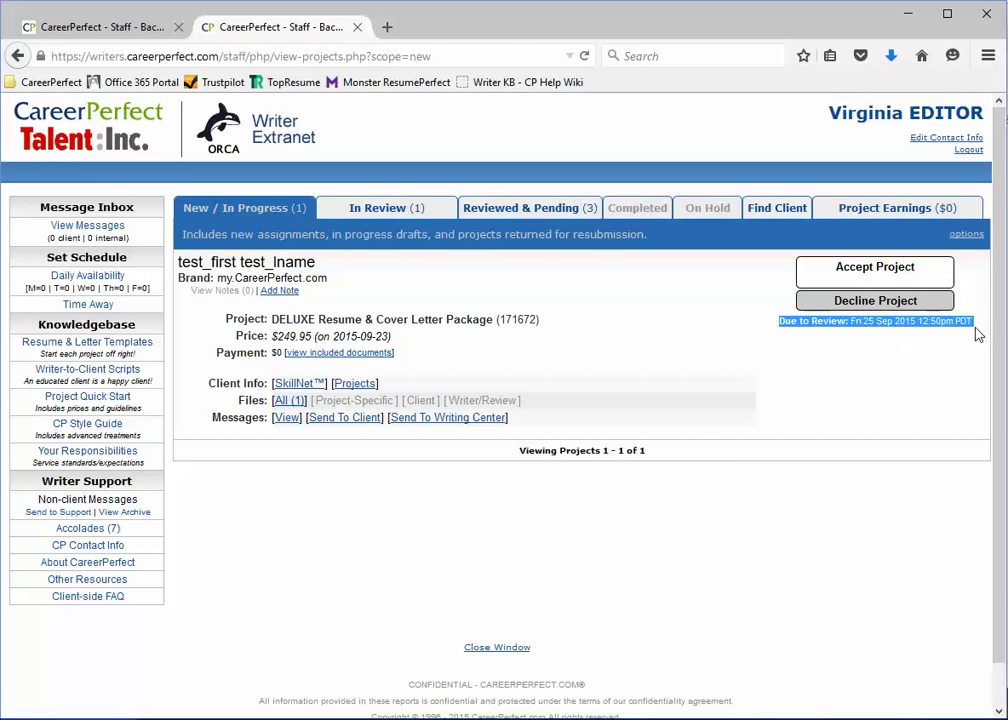
pyautogui.click(956, 360)
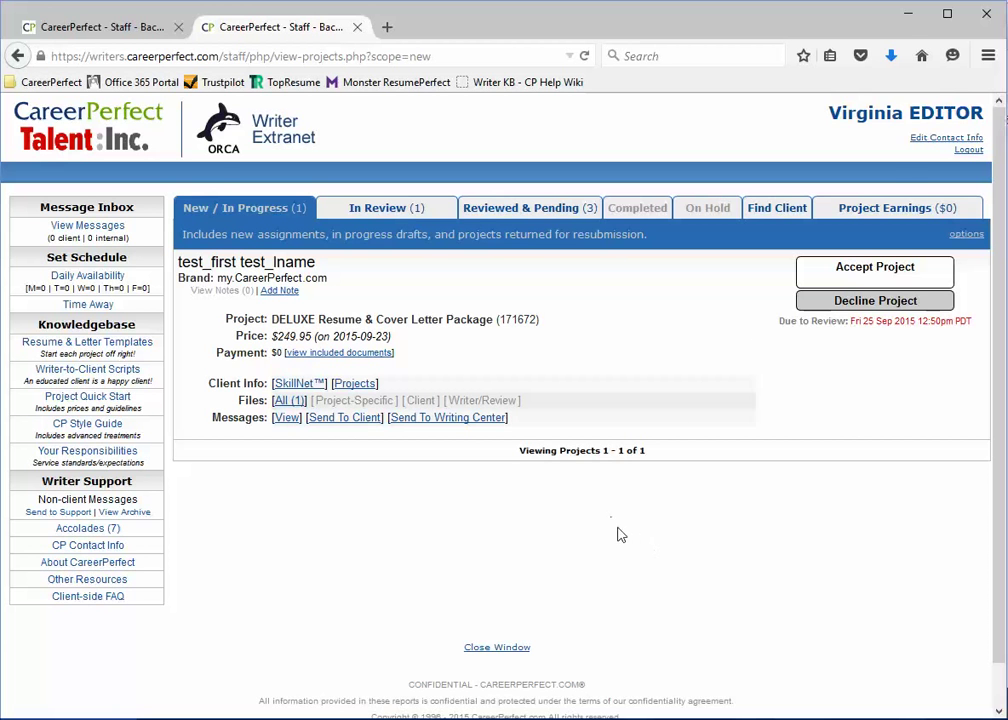
# Start accepting the new DELUXE Resume & Cover Letter Package project, marking both the documentation review and message customization items.
pyautogui.click(836, 270)
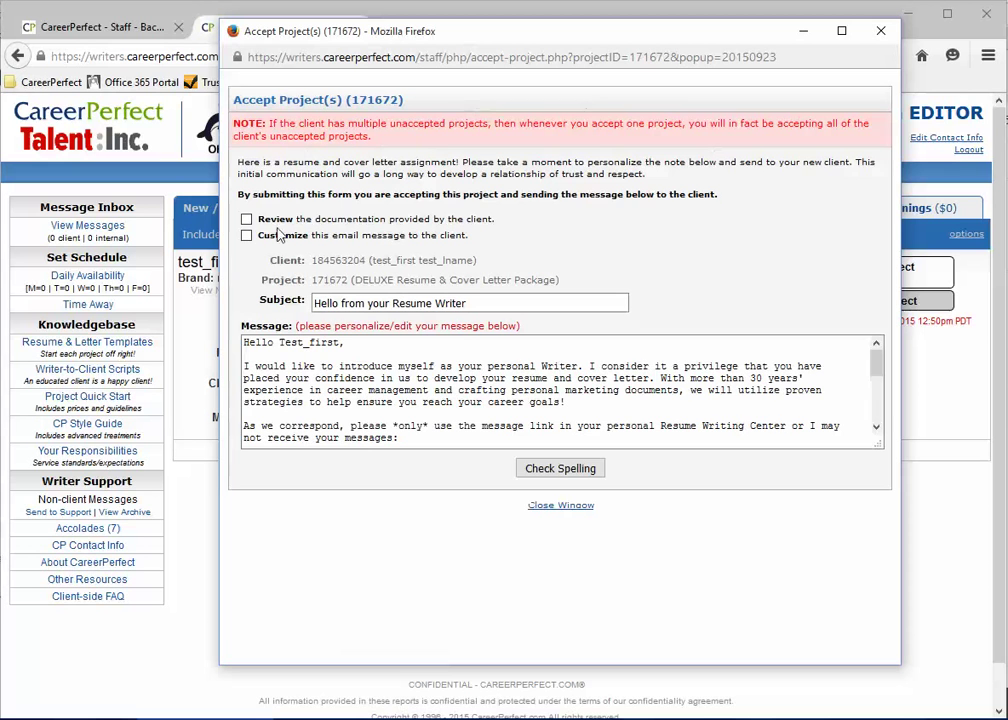
pyautogui.tripleClick(246, 197)
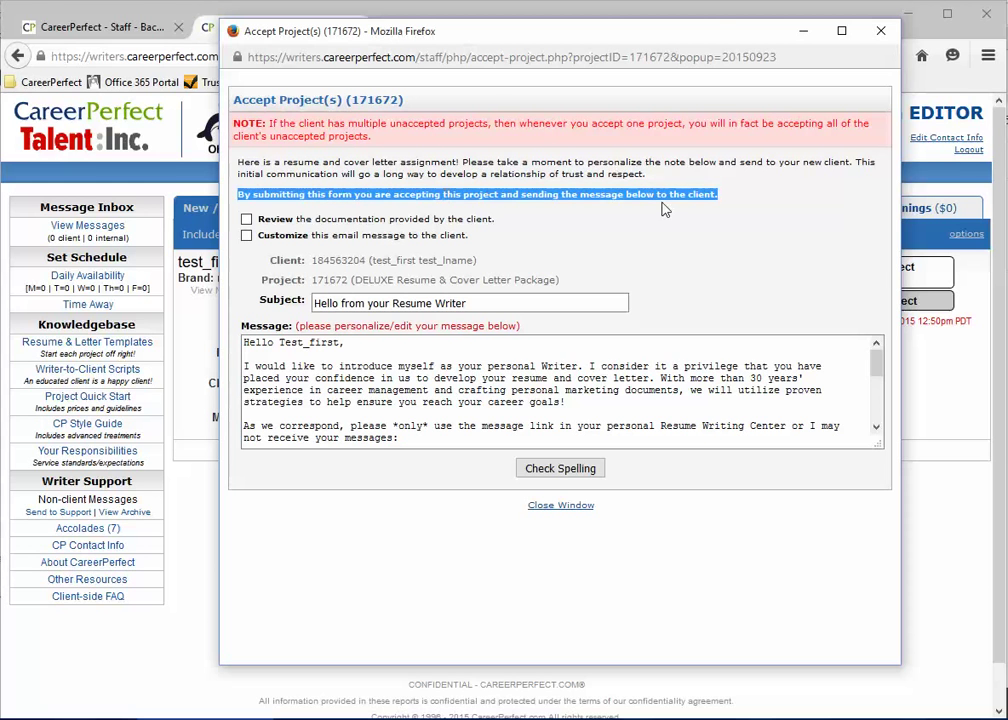
pyautogui.click(283, 220)
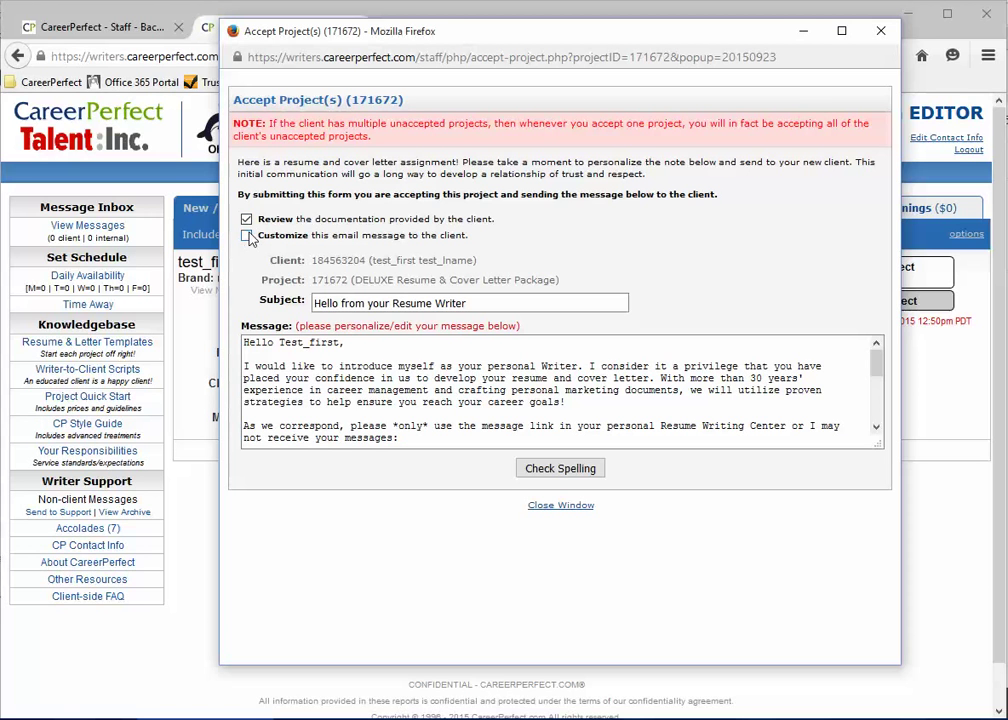
pyautogui.click(247, 236)
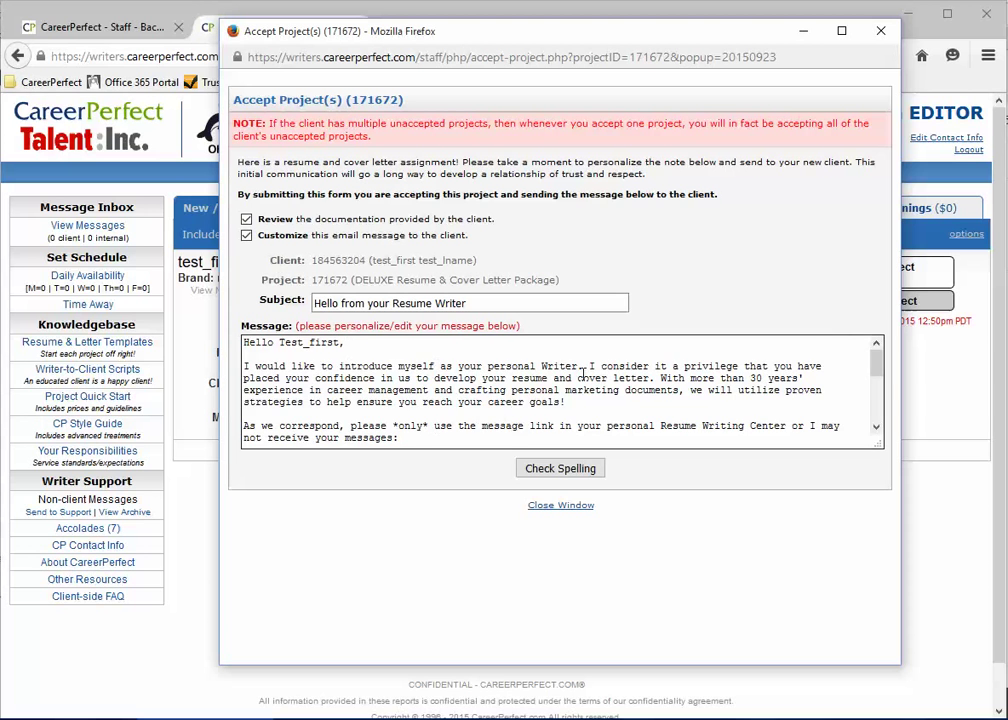
# Add "I see that you're targeting accounting roles, and I will craft your resume with that in mind." to the client message and close the form unsent.
pyautogui.scroll(-3, 540, 370)
pyautogui.scroll(3, 555, 385)
pyautogui.scroll(-2, 687, 418)
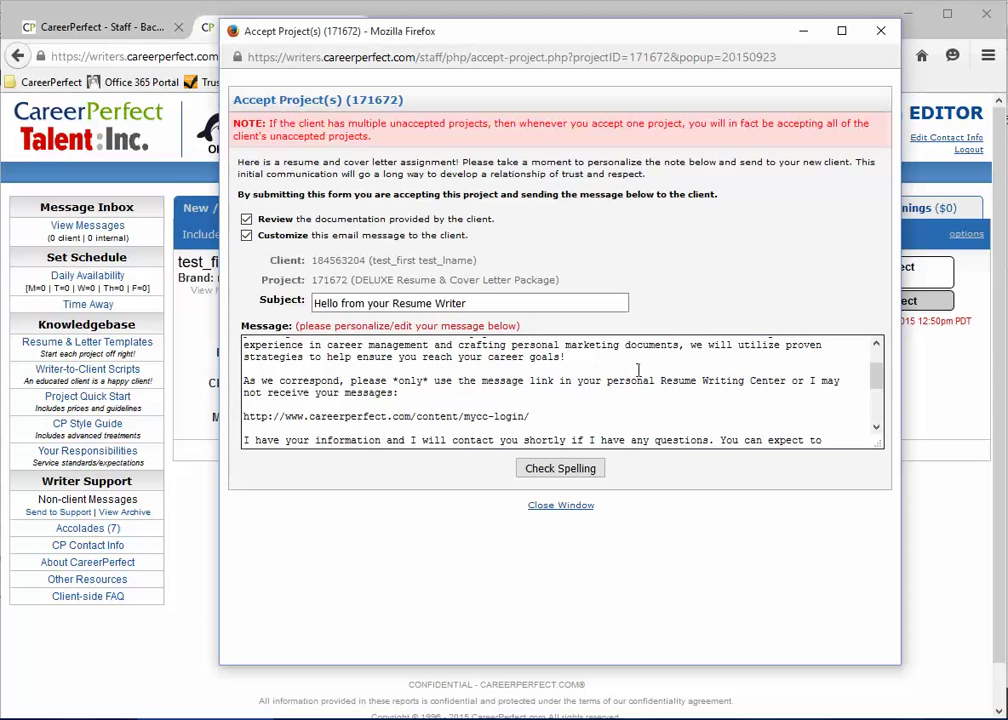
pyautogui.press('Return')
pyautogui.press('Return')
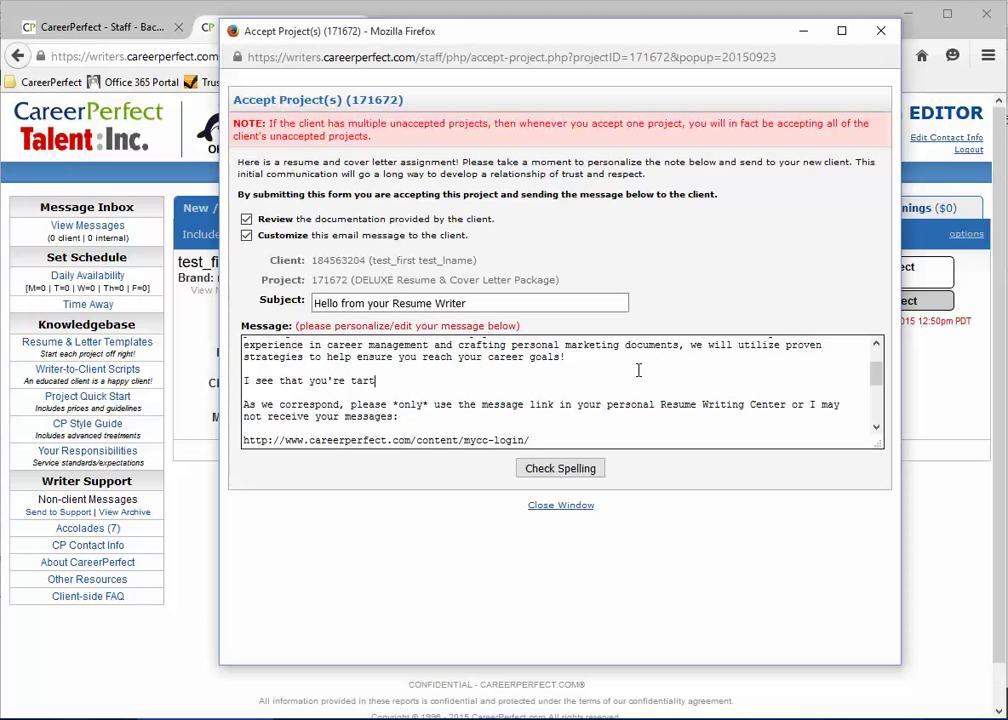
pyautogui.write("I see that you're targeting accounting roles, and I wi")
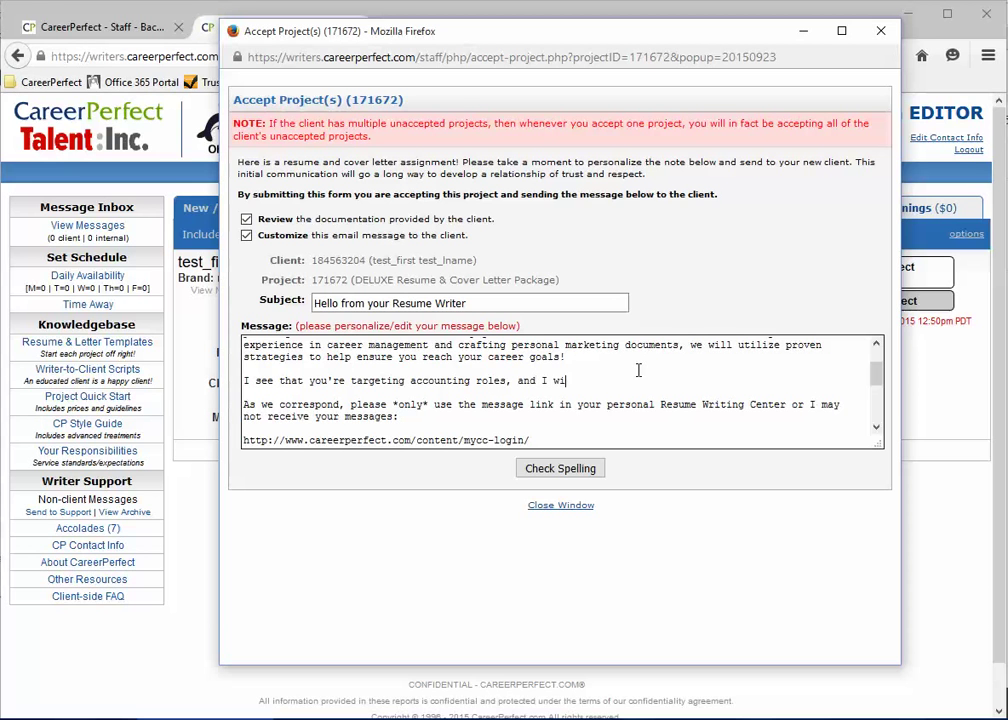
pyautogui.write('ll craft your resume with that in mind.')
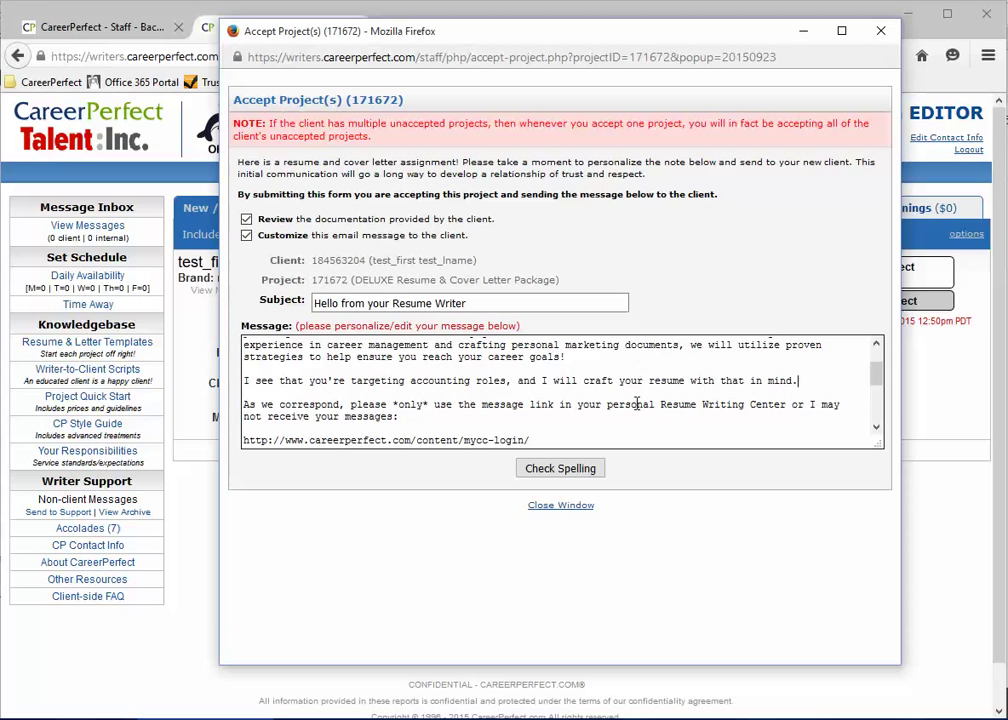
pyautogui.scroll(-5, 600, 395)
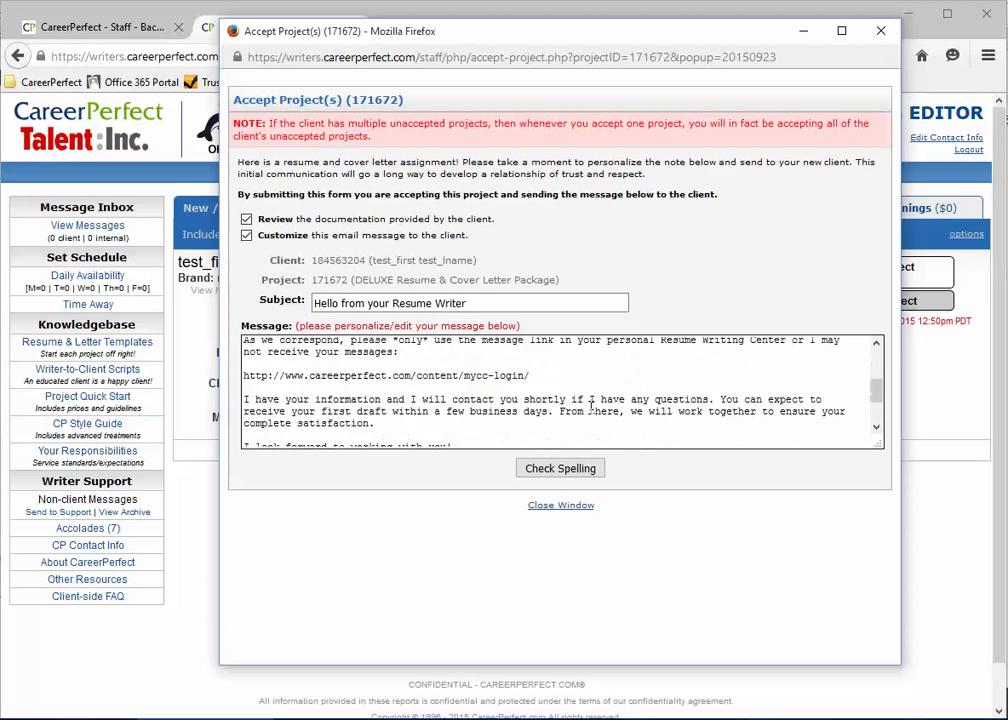
pyautogui.scroll(8, 545, 410)
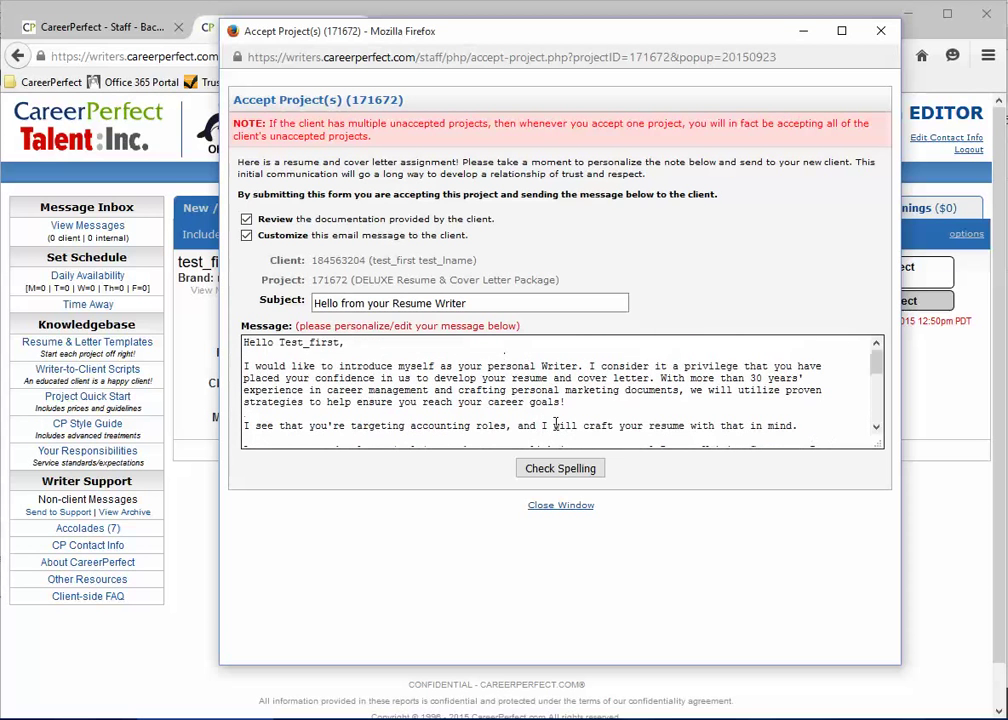
pyautogui.tripleClick(513, 425)
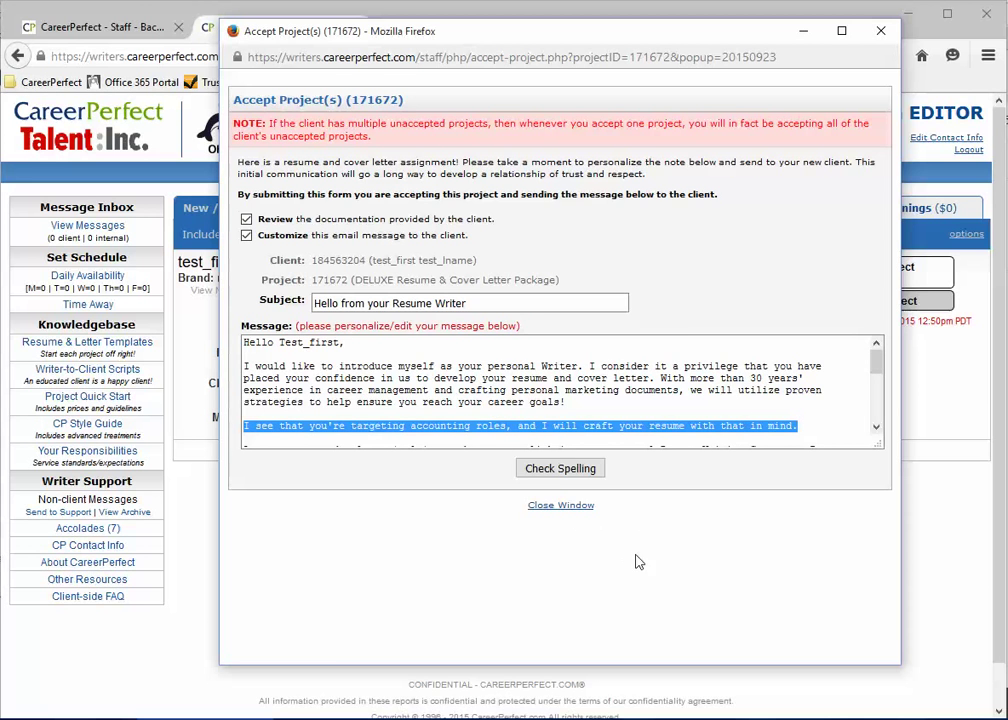
pyautogui.click(558, 505)
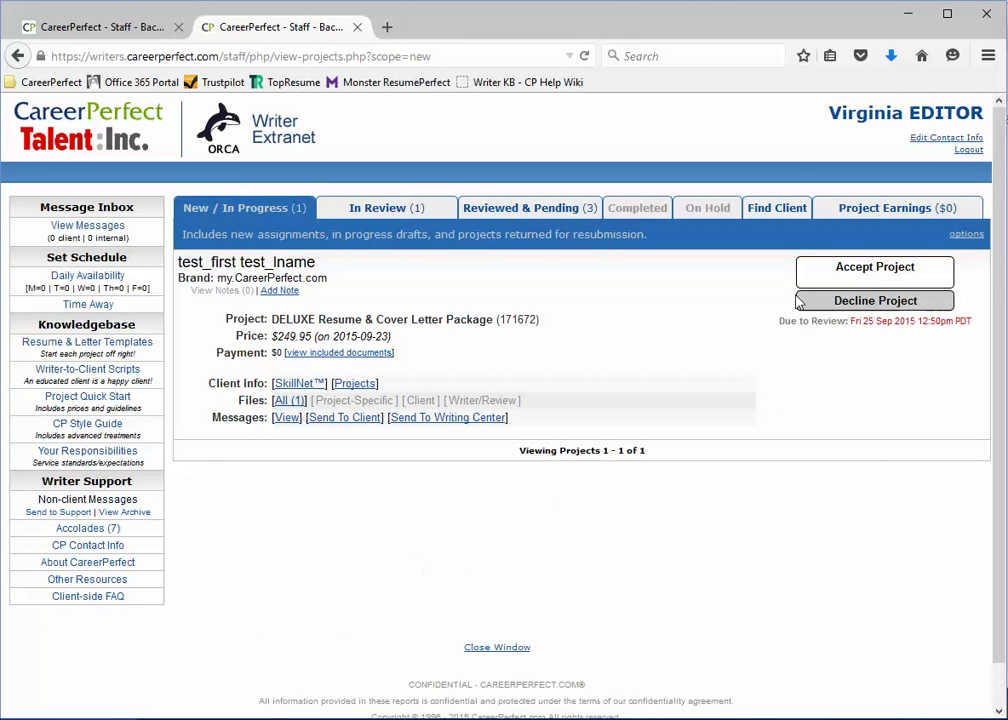
# Draft "I don't write accounting resume" as the reason for declining the new project, and close the form without submitting.
pyautogui.click(812, 303)
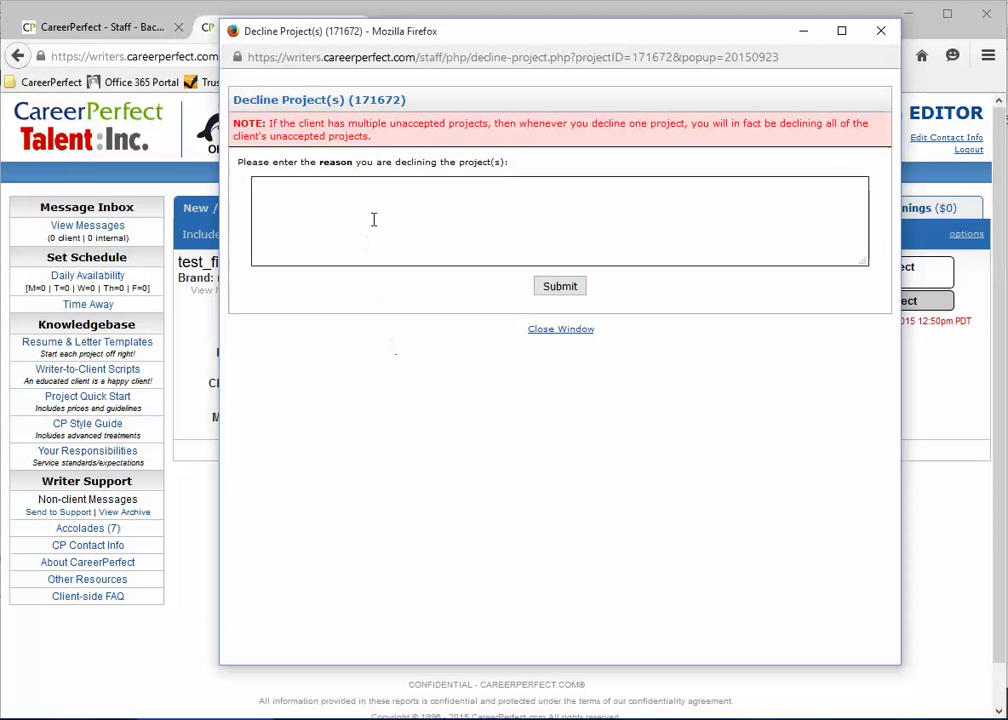
pyautogui.click(405, 191)
pyautogui.write("I don't writer accounting")
pyautogui.hotkey('ctrl', 'Left')
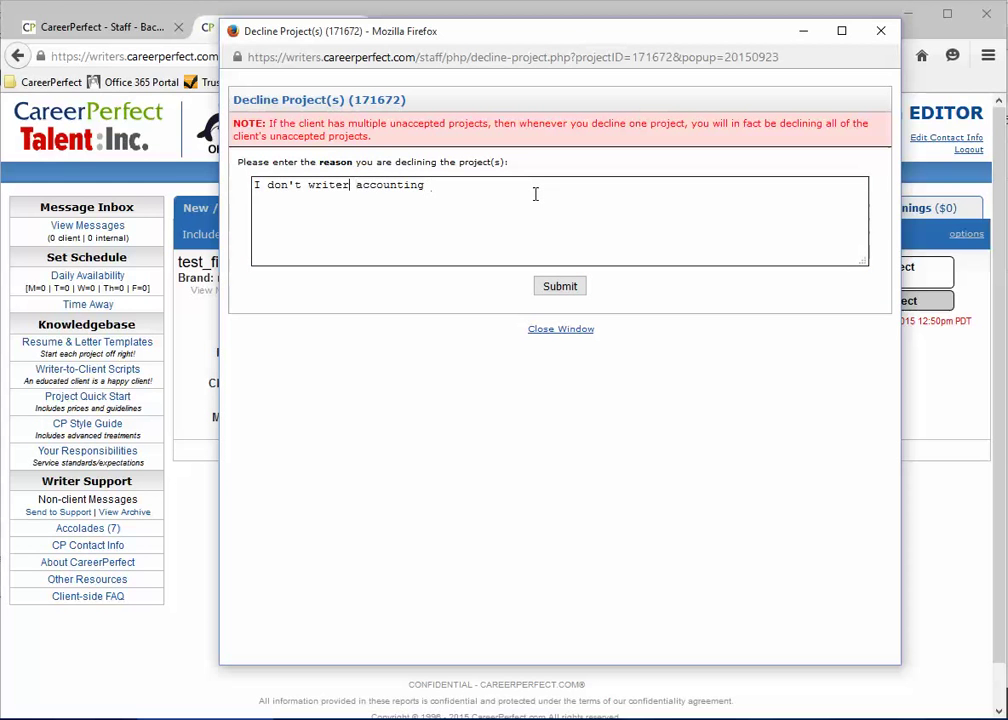
pyautogui.press('BackSpace')
pyautogui.press('End')
pyautogui.write('resume')
pyautogui.click(541, 330)
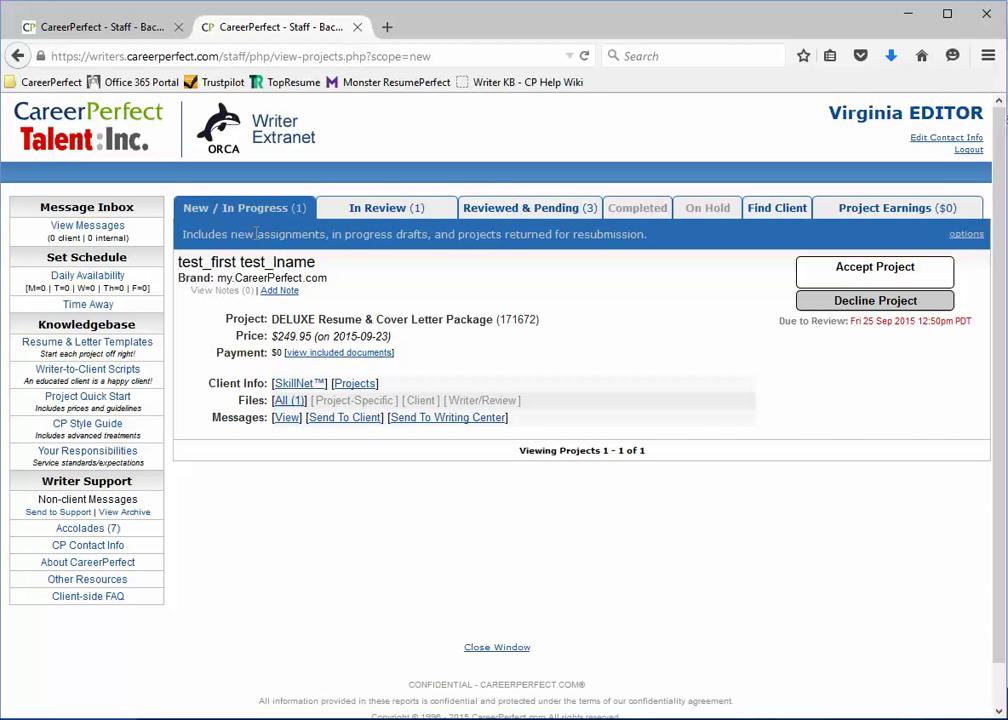
# Open the new client's SkillNet questionnaire and read through the Personal and Goals sections.
pyautogui.click(304, 386)
pyautogui.scroll(-1, 368, 340)
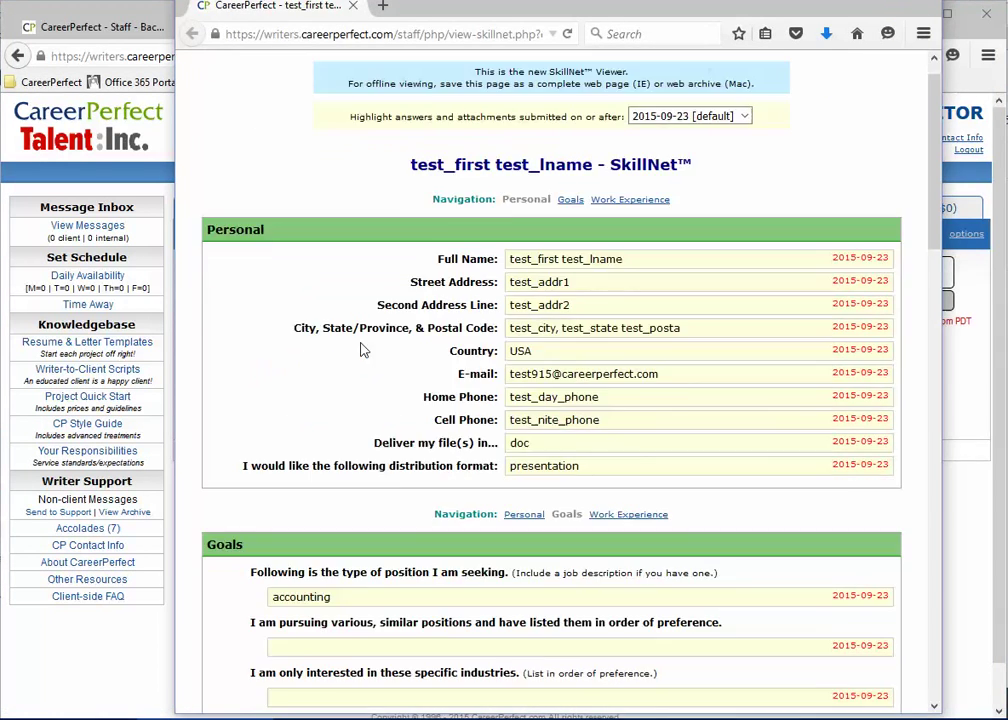
pyautogui.scroll(-7, 366, 355)
pyautogui.scroll(2, 366, 358)
pyautogui.scroll(-1, 368, 362)
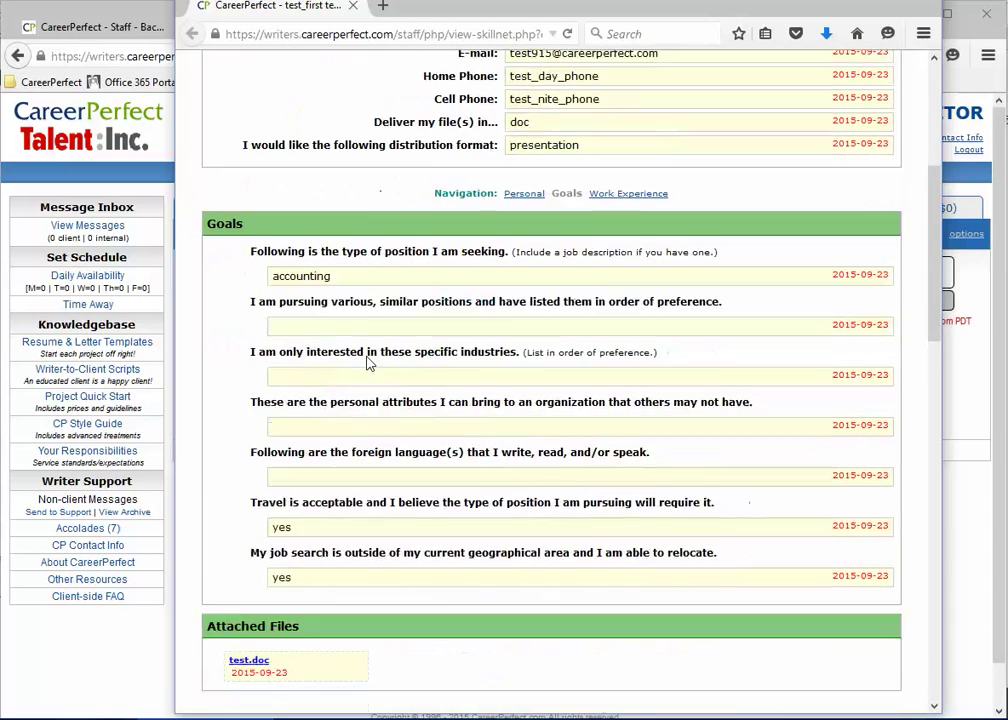
pyautogui.scroll(4, 367, 360)
pyautogui.scroll(-2, 367, 360)
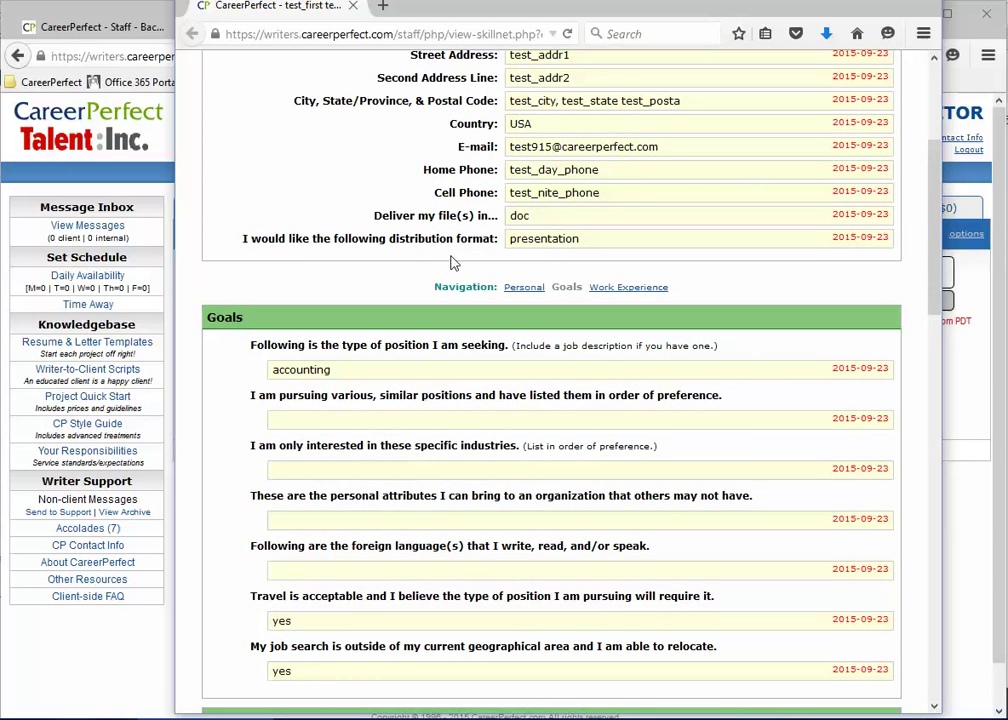
pyautogui.scroll(-3, 450, 262)
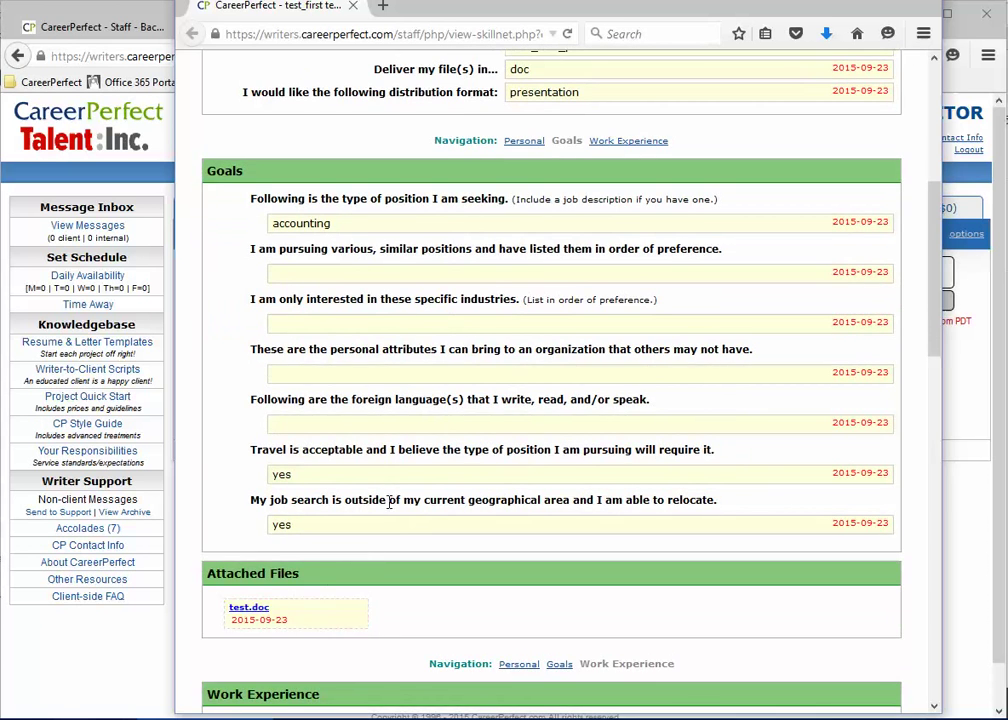
pyautogui.scroll(1, 350, 400)
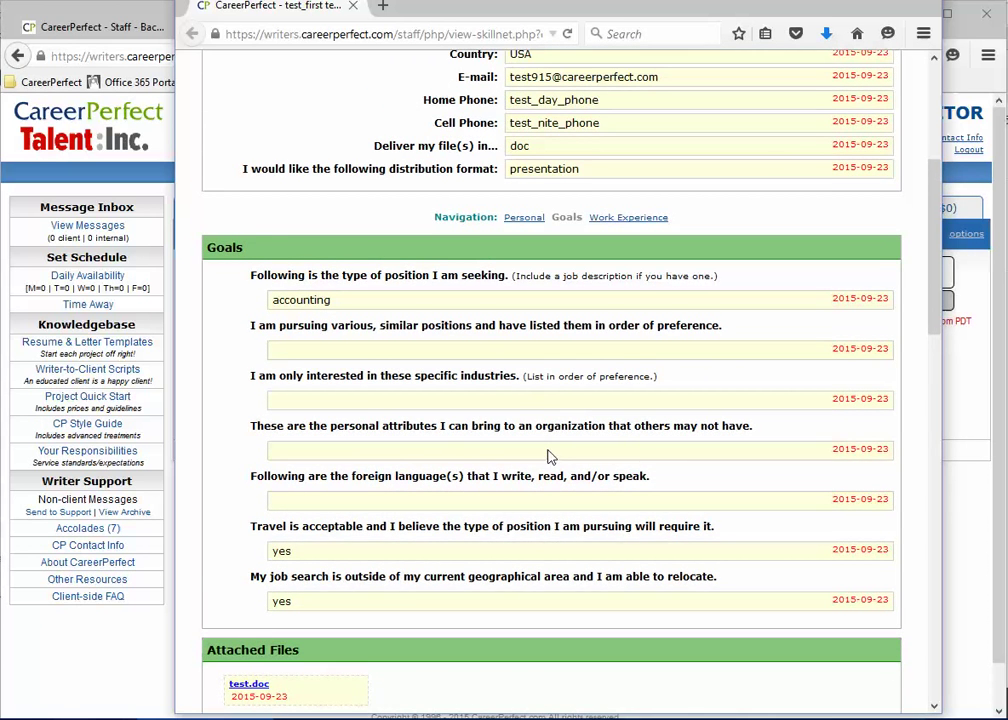
pyautogui.scroll(-1, 541, 453)
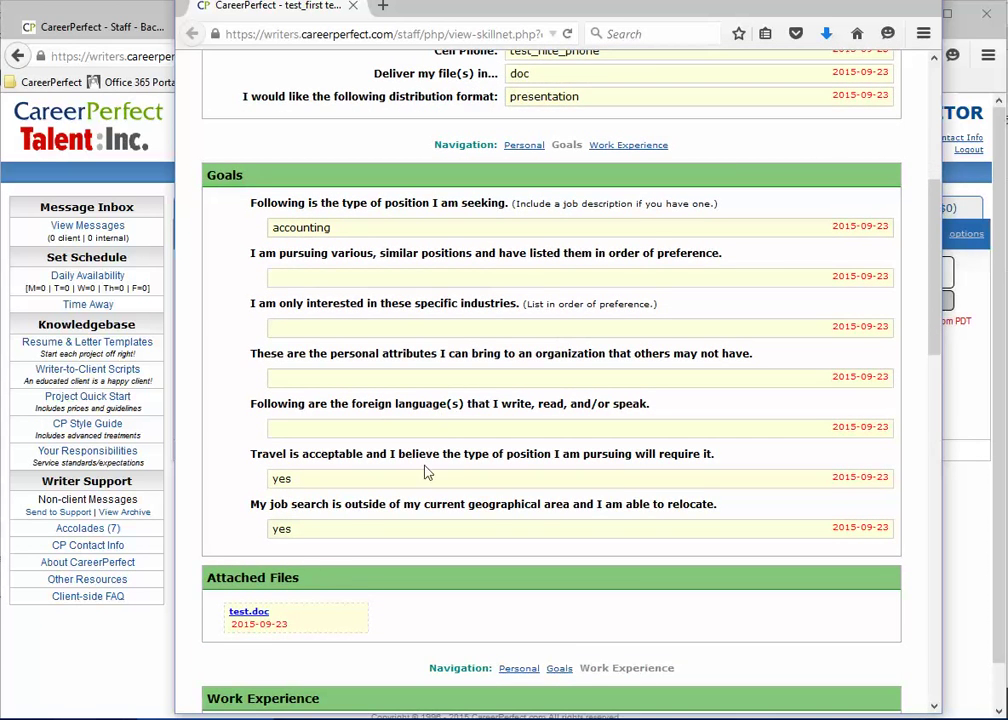
# Read through the Work Experience section of the SkillNet questionnaire and check the attached file test.doc.
pyautogui.scroll(-6, 420, 486)
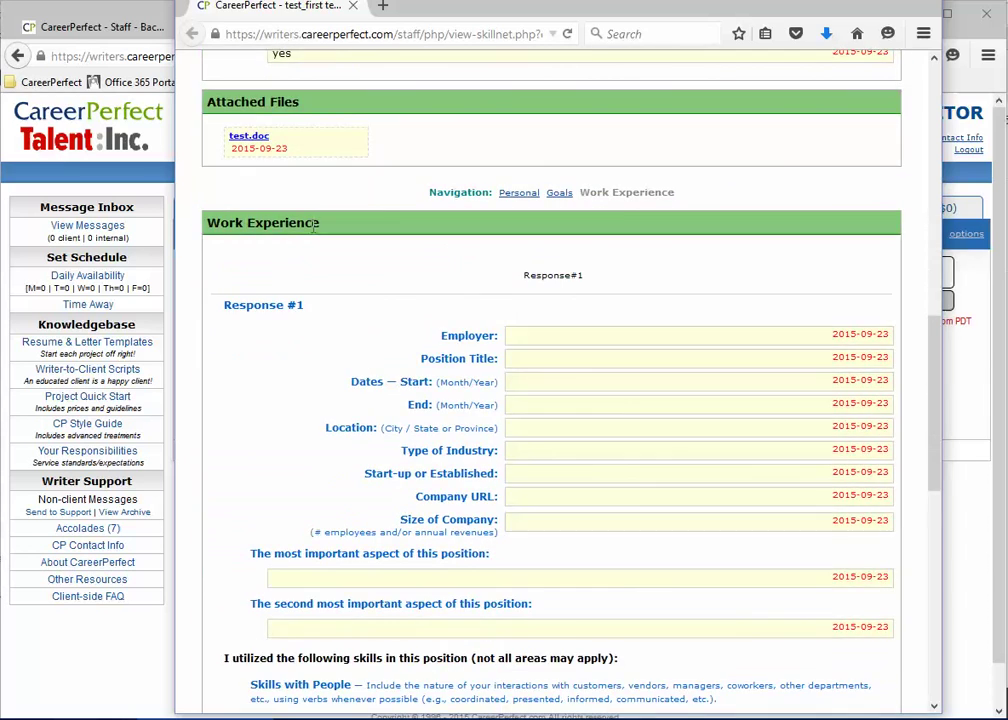
pyautogui.scroll(-1, 248, 200)
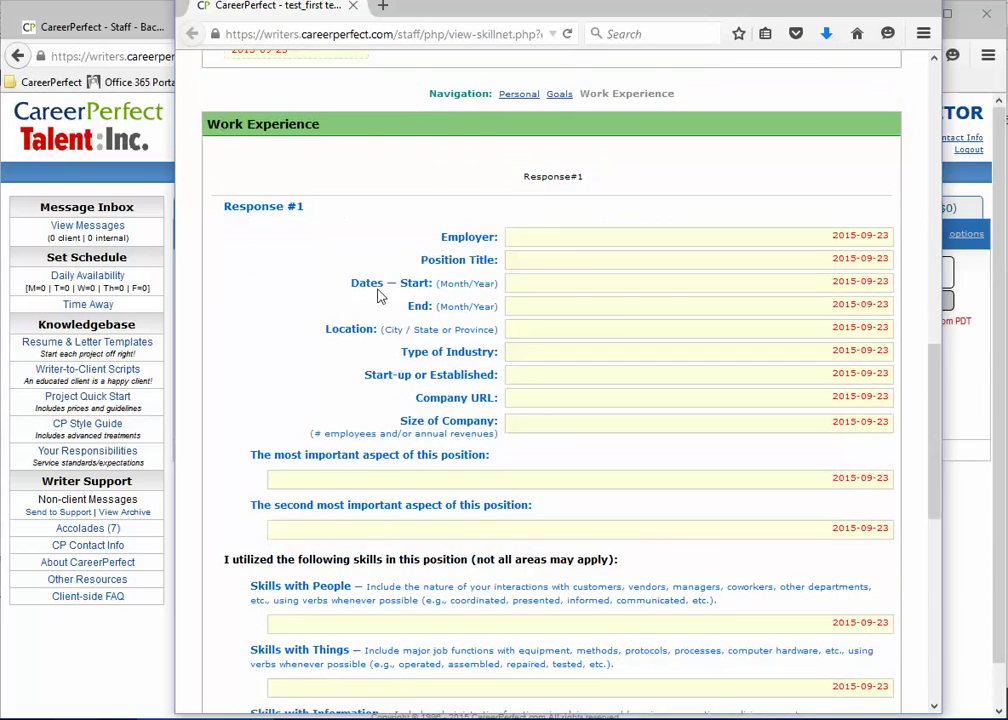
pyautogui.scroll(-7, 385, 308)
pyautogui.scroll(15, 383, 184)
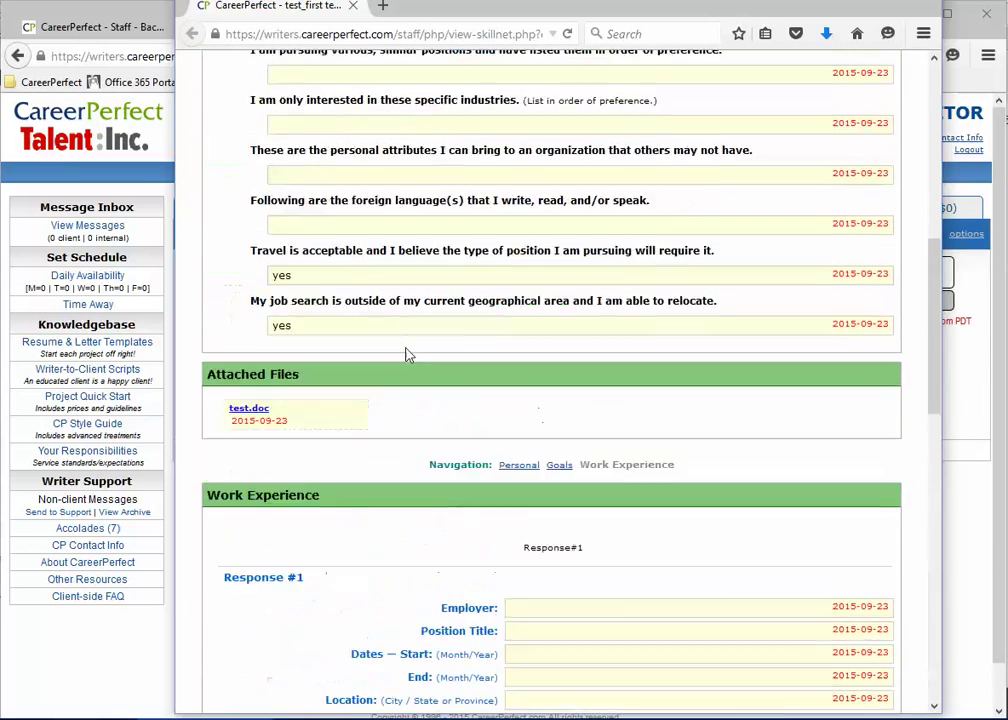
pyautogui.scroll(-2, 407, 357)
pyautogui.scroll(-4, 461, 295)
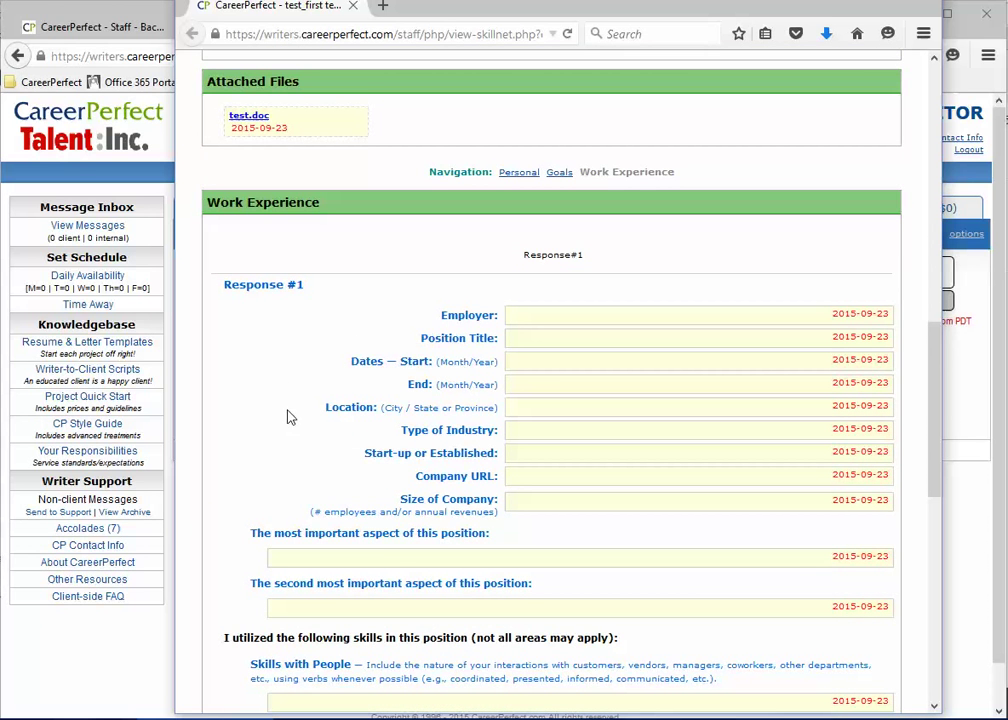
pyautogui.click(238, 115)
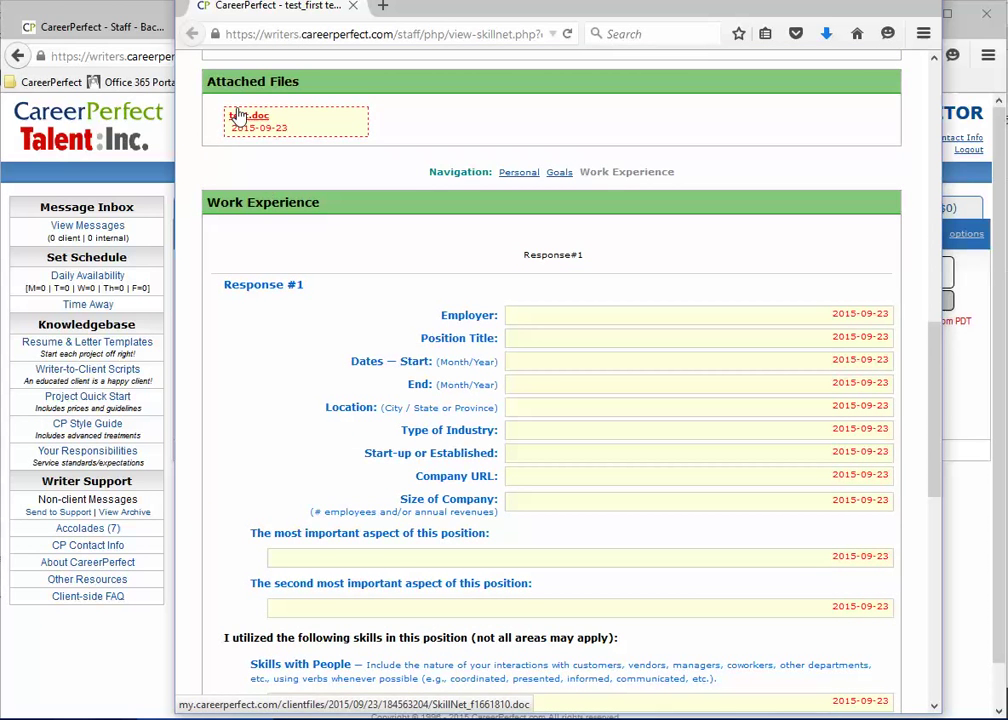
pyautogui.scroll(-3, 542, 495)
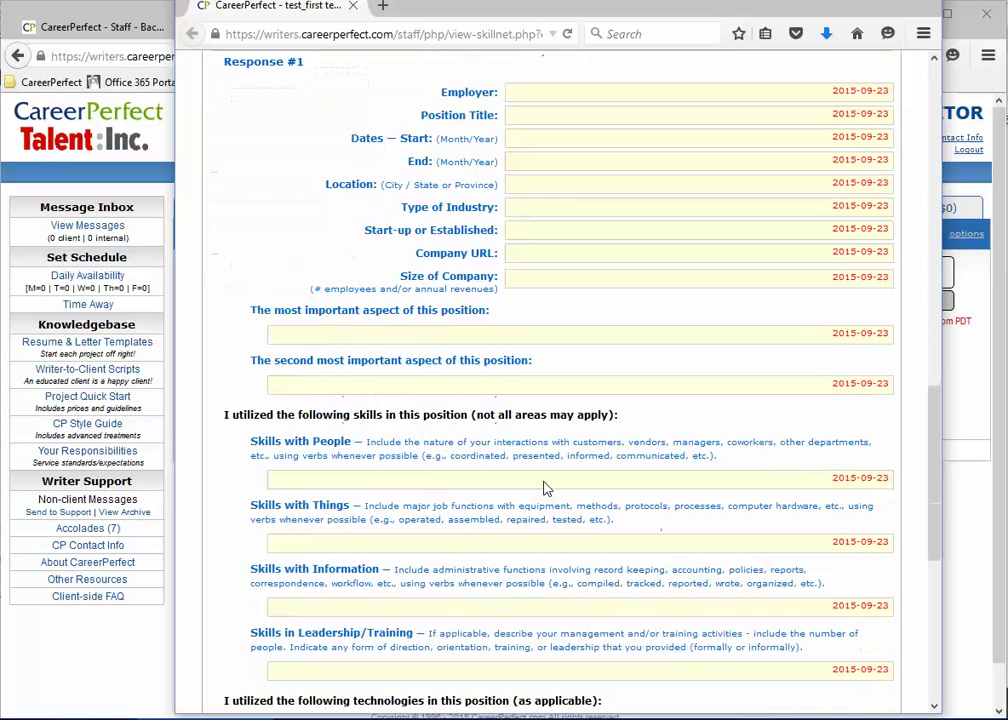
# Close the SkillNet questionnaire, check the list of all files for the new client, and close that list.
pyautogui.scroll(2, 547, 484)
pyautogui.scroll(1, 547, 481)
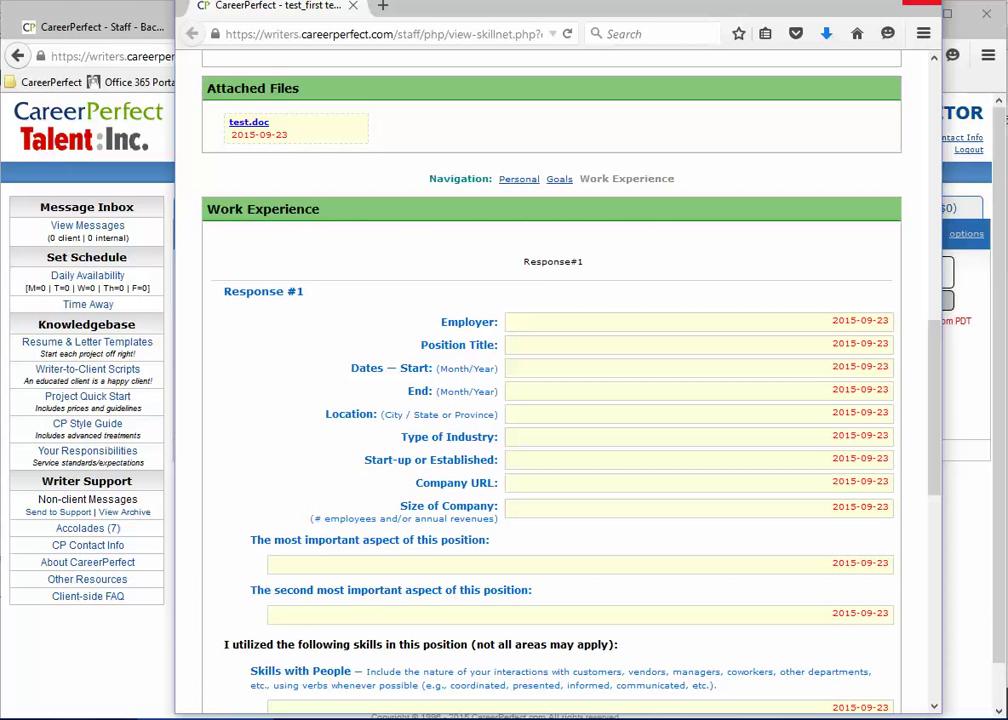
pyautogui.click(922, 3)
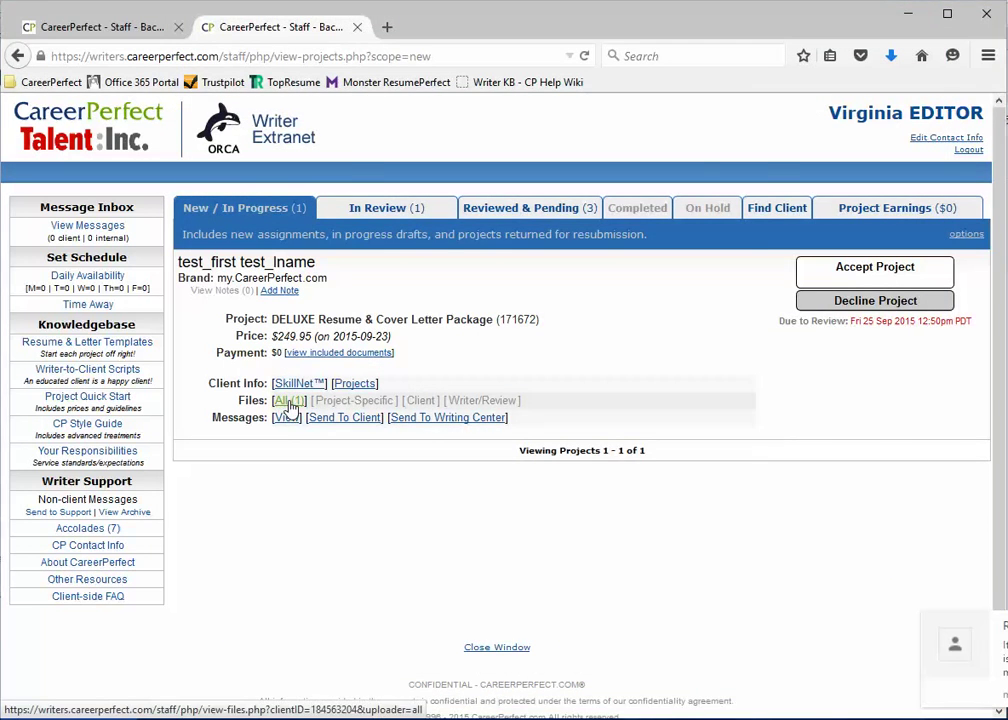
pyautogui.click(288, 401)
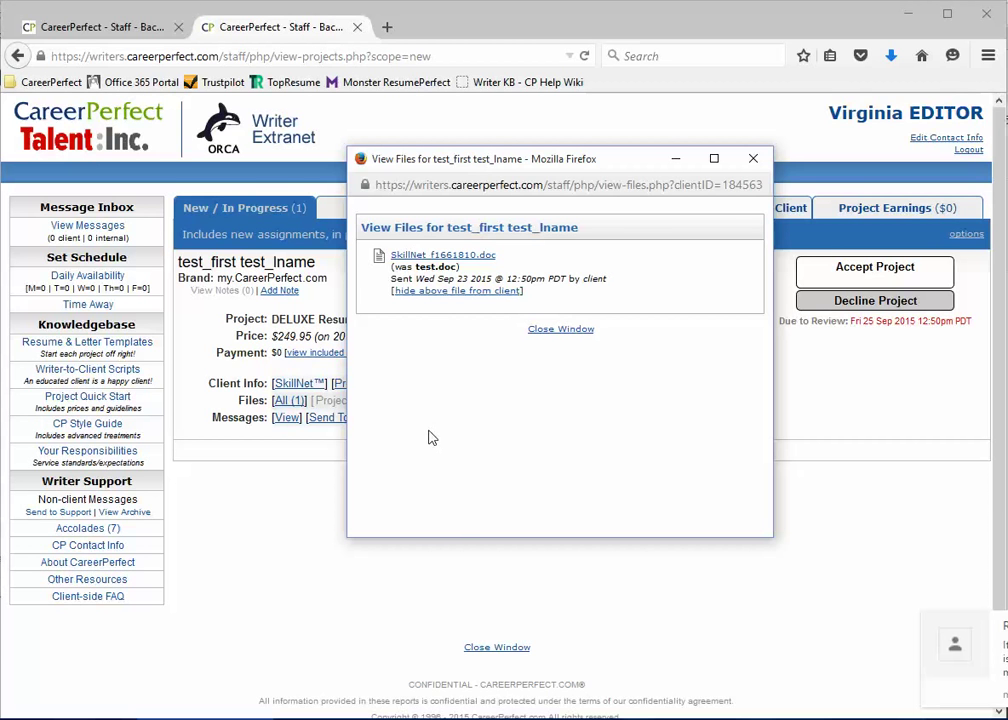
pyautogui.click(550, 342)
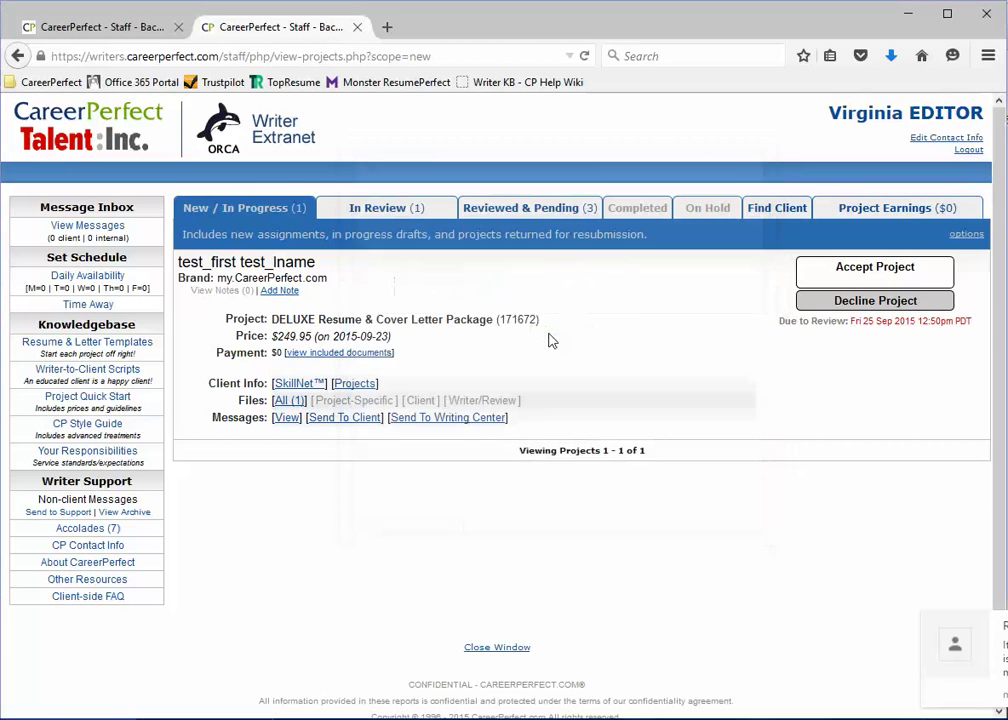
# Check the message history for the new client's project and close the message list.
pyautogui.click(287, 420)
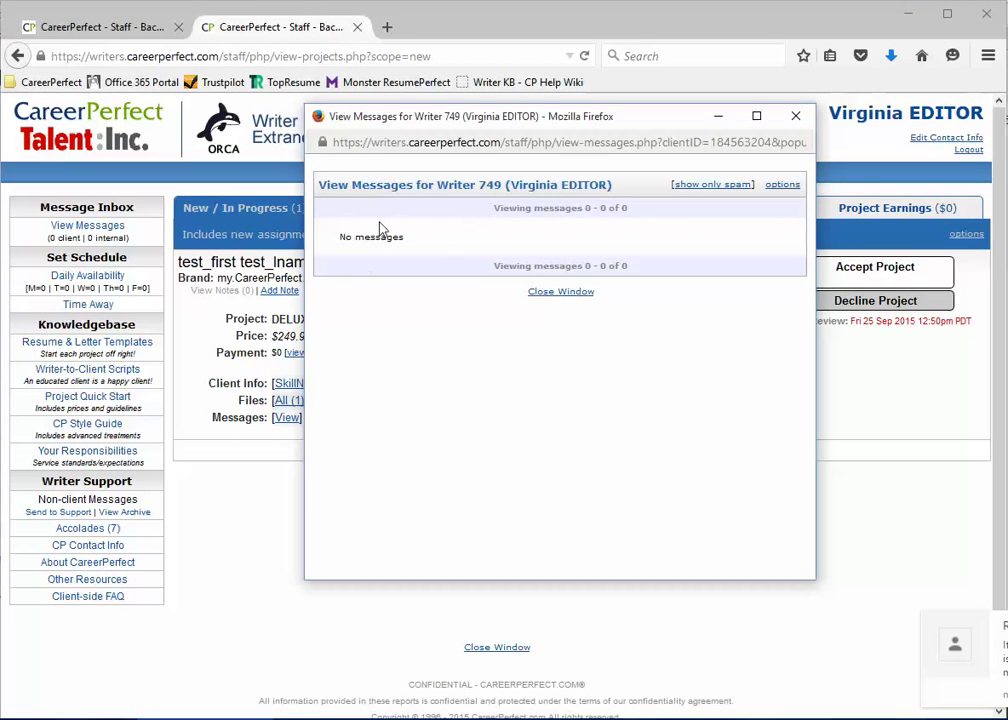
pyautogui.click(558, 294)
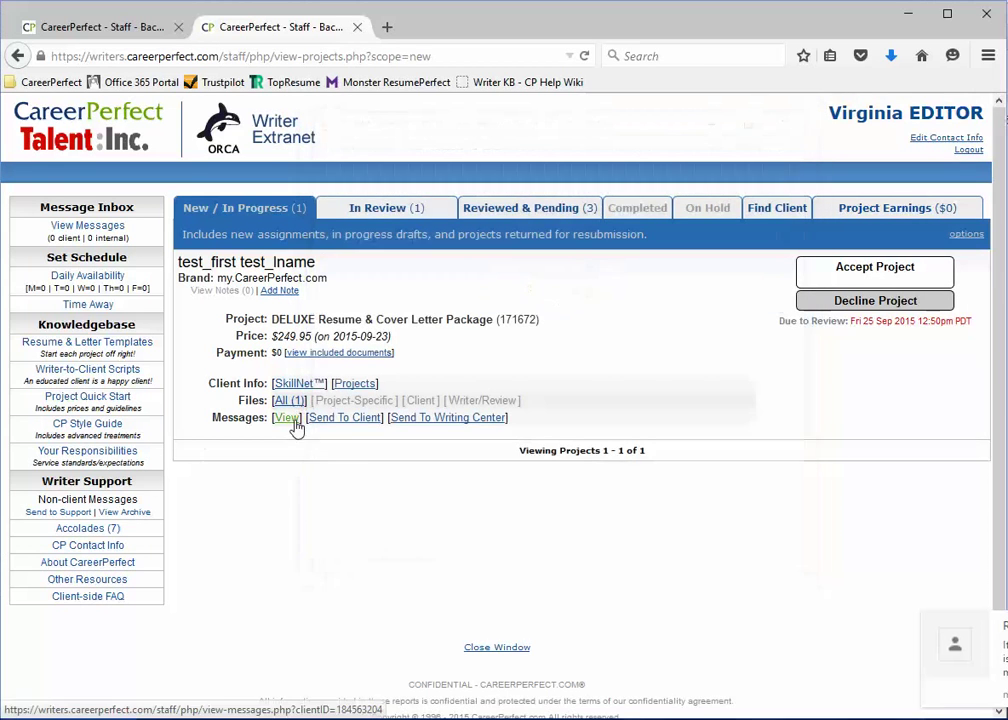
pyautogui.click(286, 418)
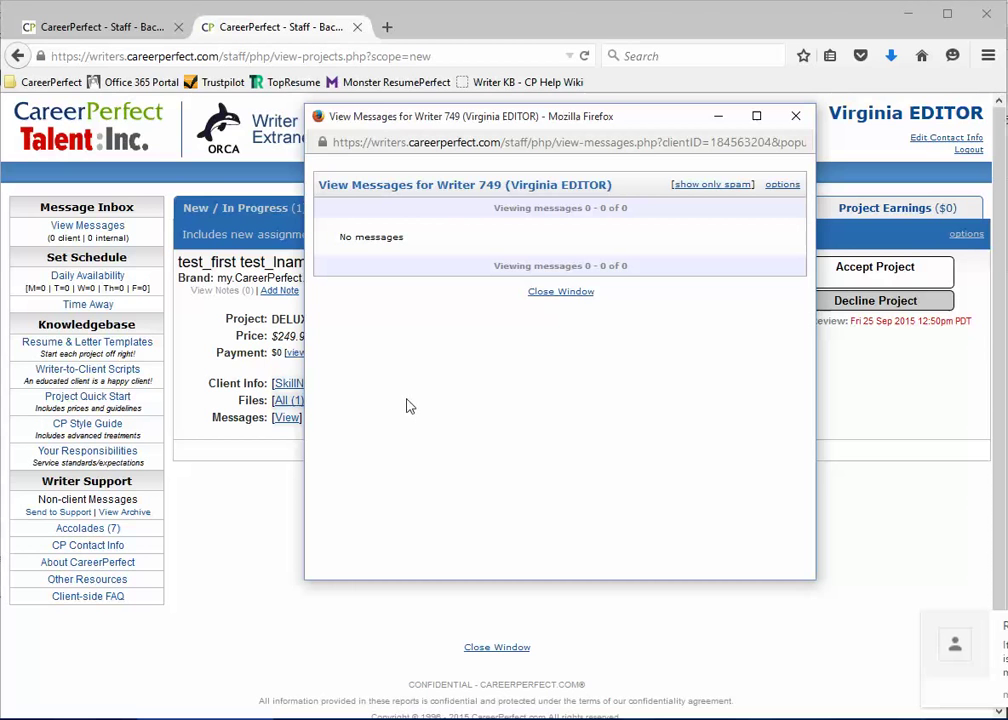
pyautogui.click(560, 292)
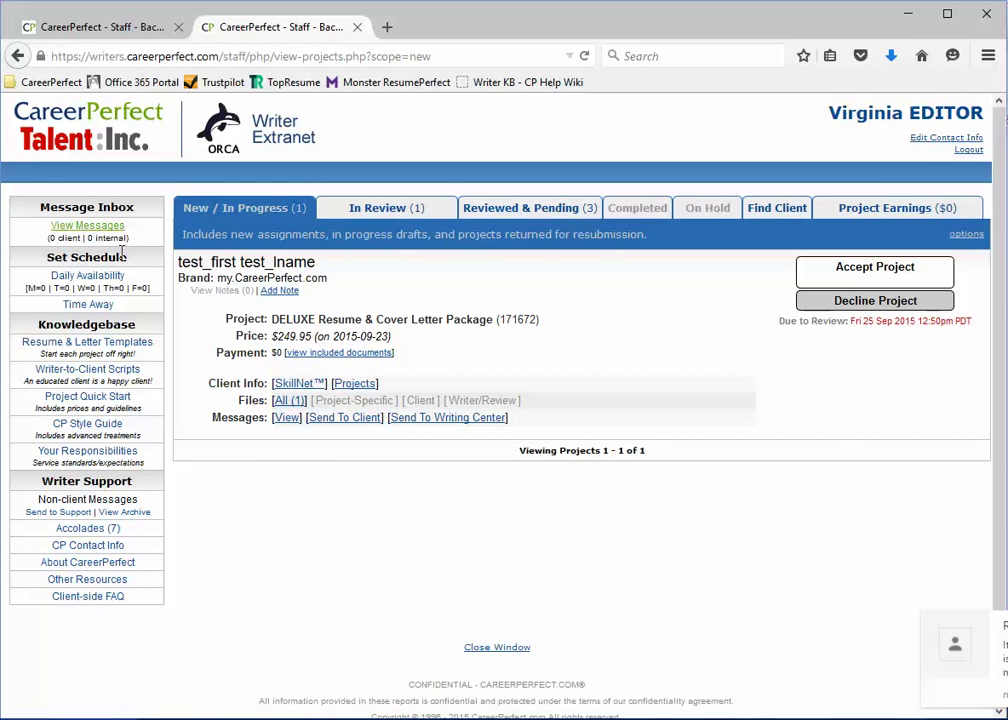
# Open the project's acceptance form and add the paragraph "I see that you're seeking accounting roles." after the message's introductory paragraph.
pyautogui.click(845, 267)
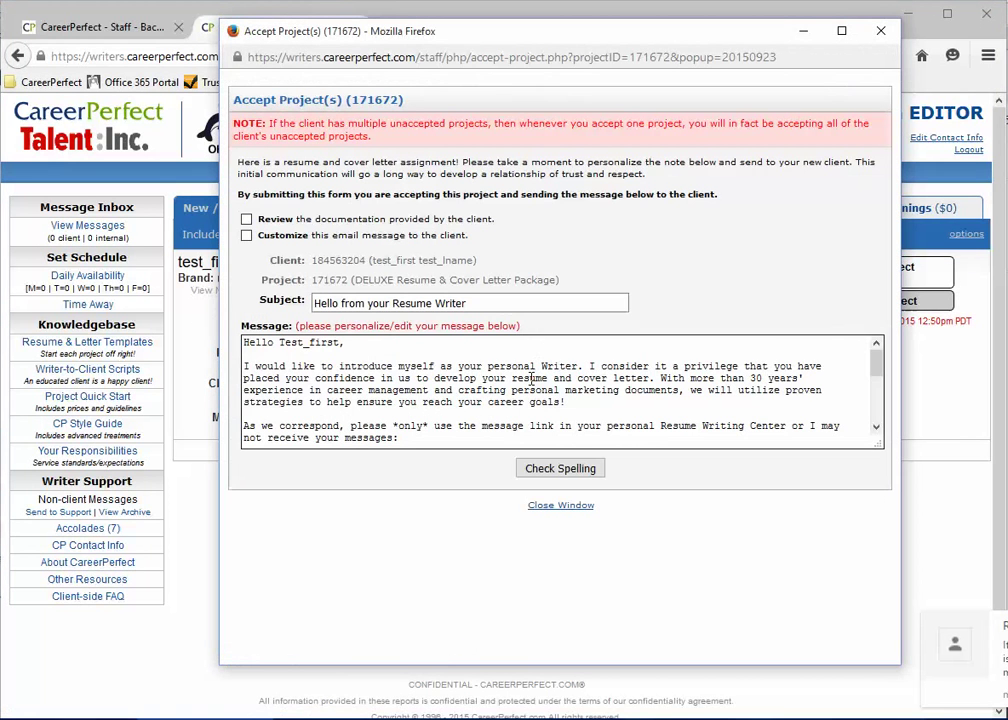
pyautogui.moveTo(601, 392); pyautogui.dragTo(595, 392)
pyautogui.click(607, 405)
pyautogui.press('Return')
pyautogui.press('Return')
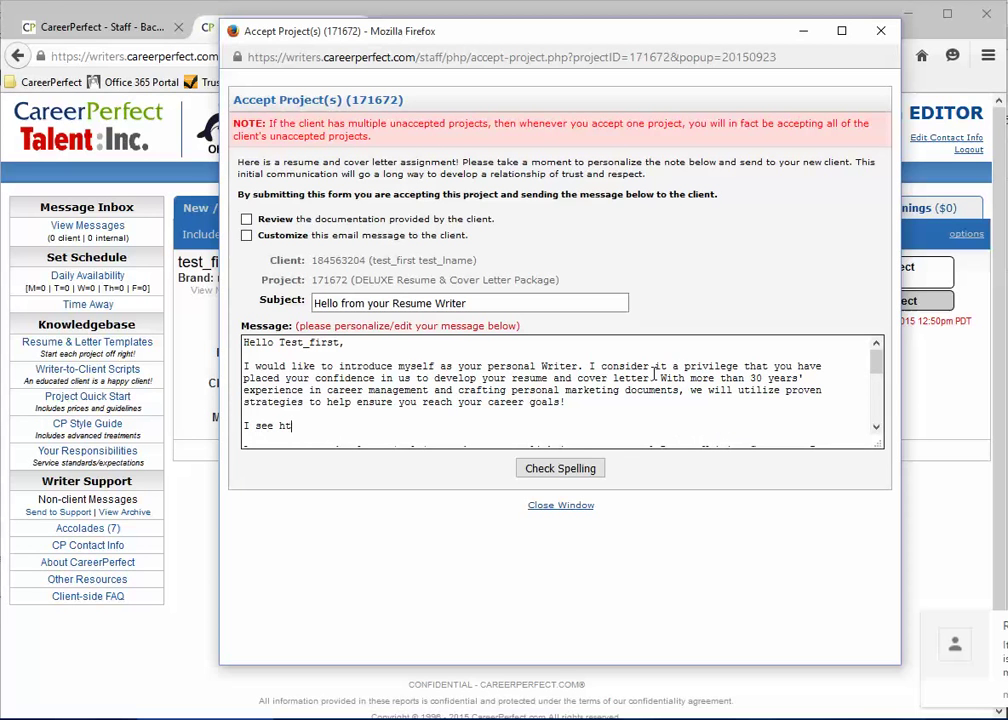
pyautogui.write("I see htat you're seeking accounting roles.")
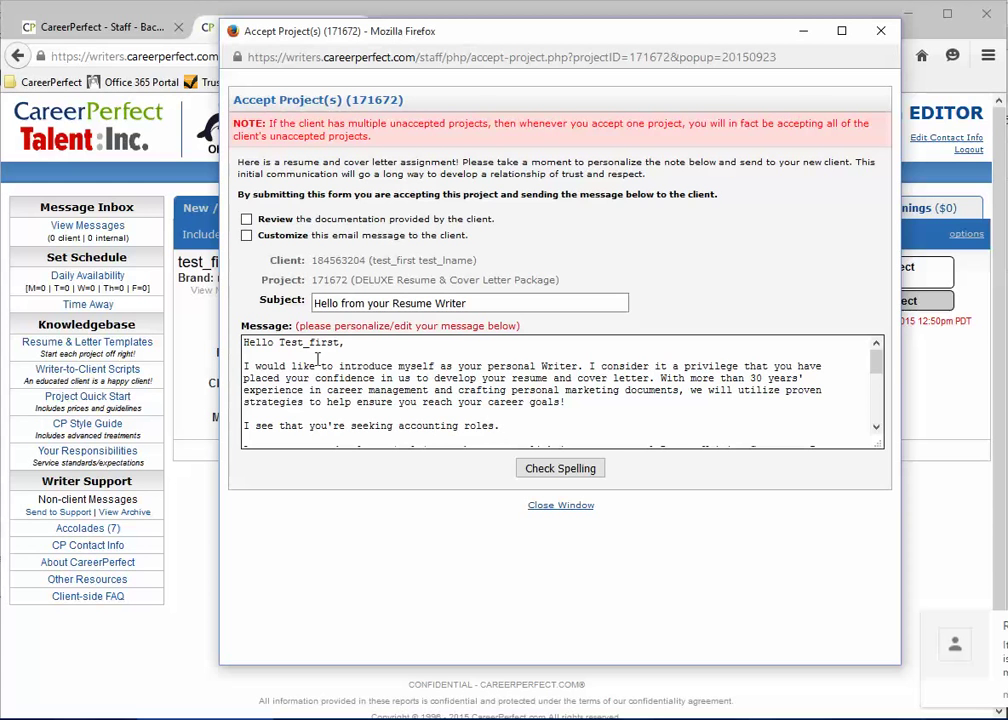
# Spell-check the welcome message, send it to accept the project, and close the form.
pyautogui.click(560, 468)
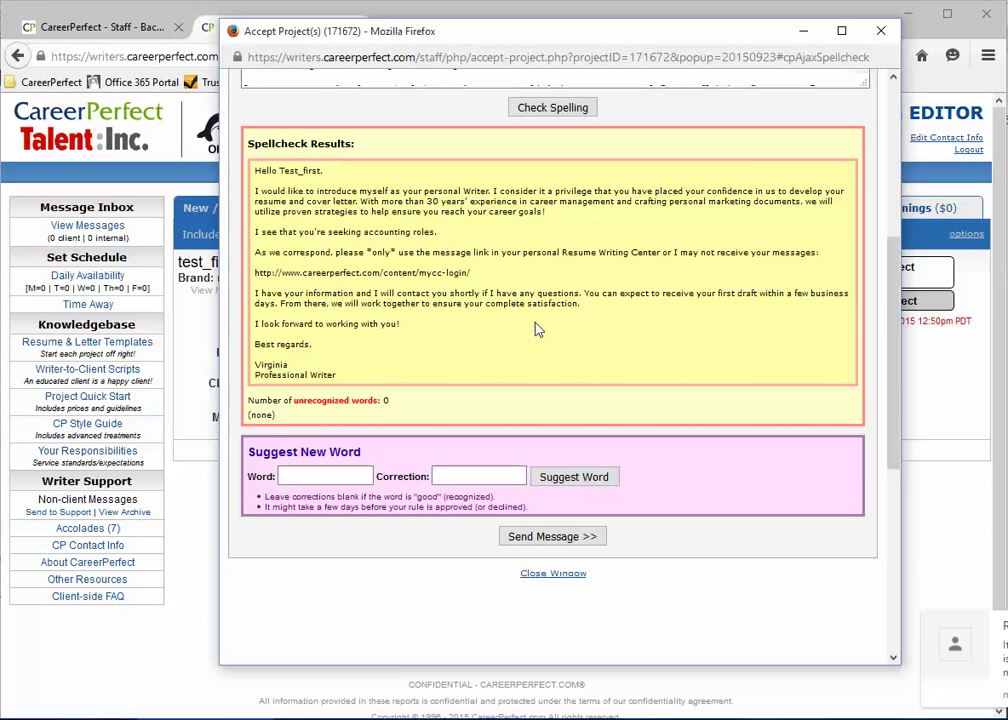
pyautogui.scroll(-2, 538, 330)
pyautogui.click(553, 439)
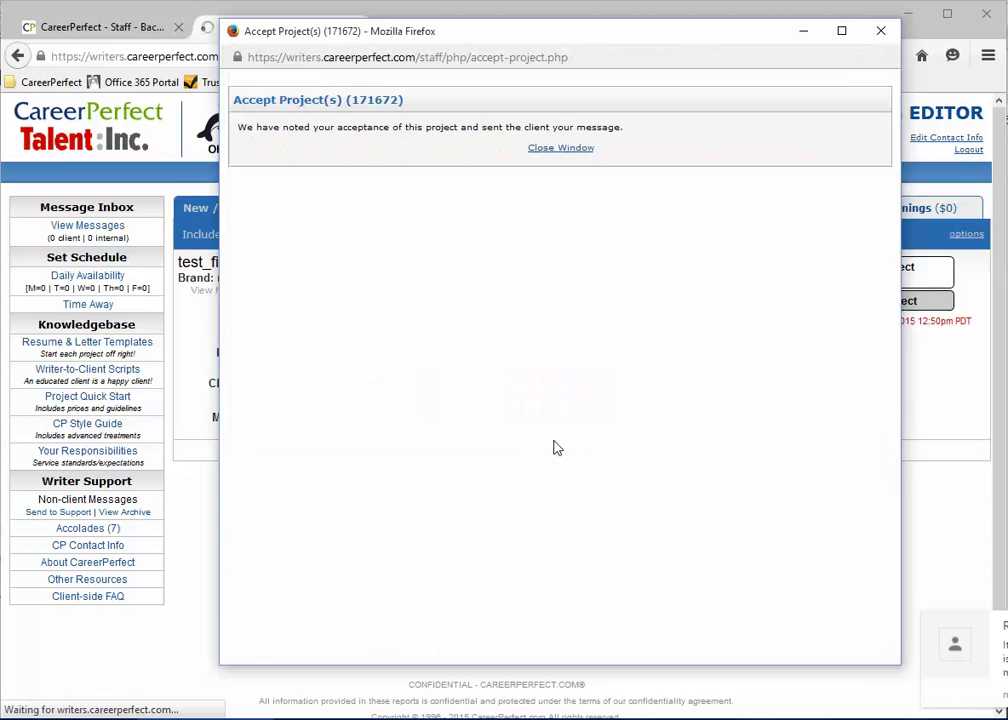
pyautogui.click(545, 150)
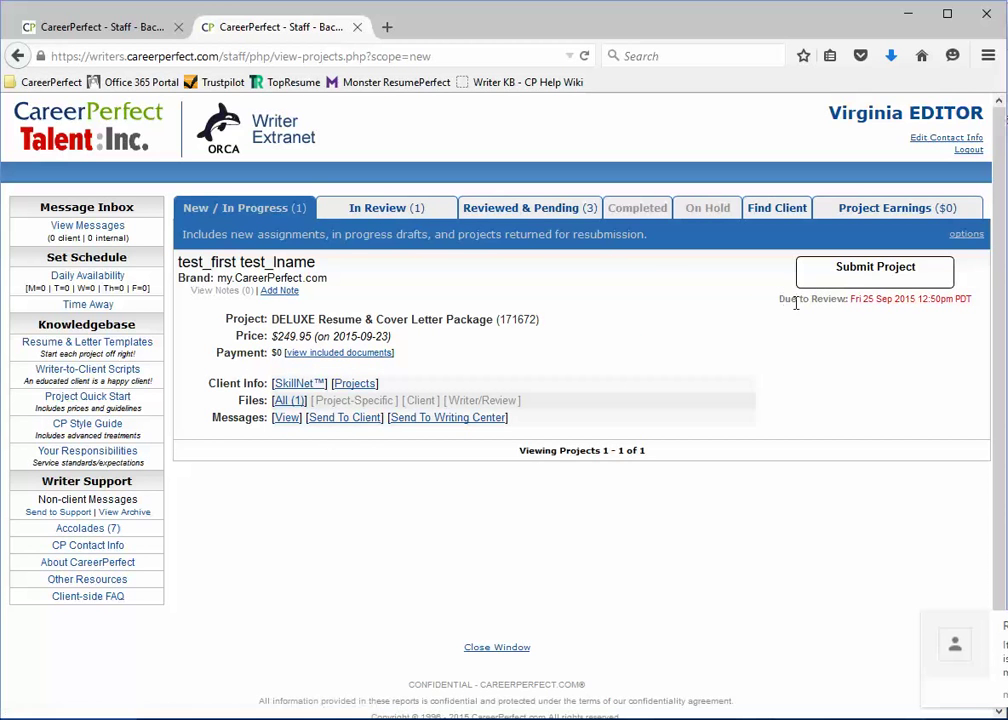
# Check the accepted project's review due date, then open its submission form and read through the instructions and the message template.
pyautogui.moveTo(796, 302); pyautogui.dragTo(969, 303)
pyautogui.click(844, 272)
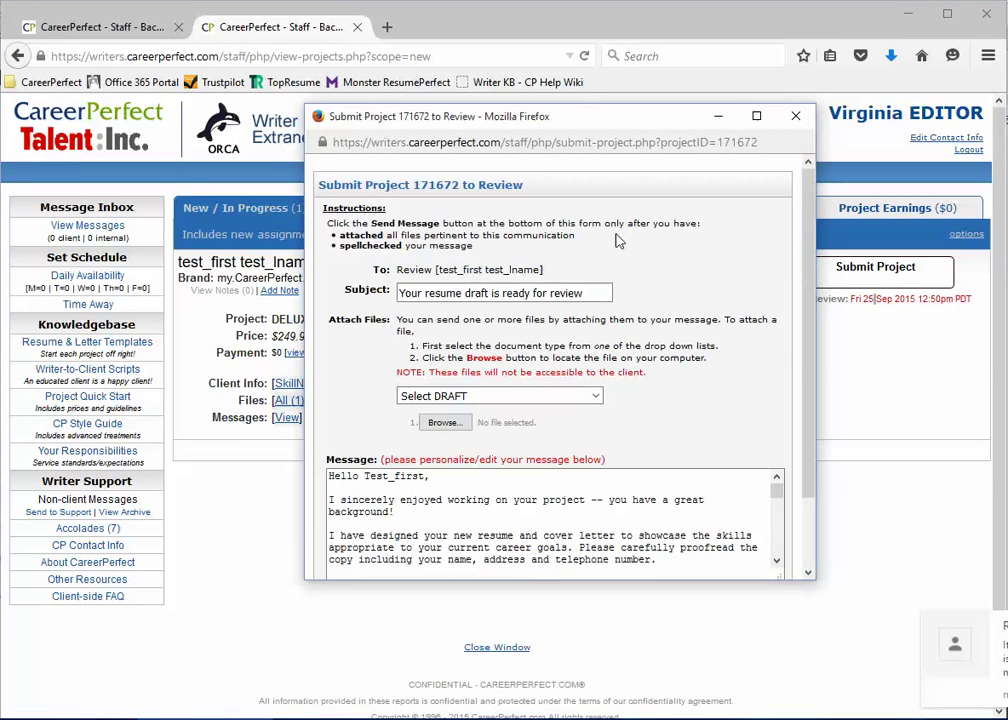
pyautogui.scroll(-2, 666, 270)
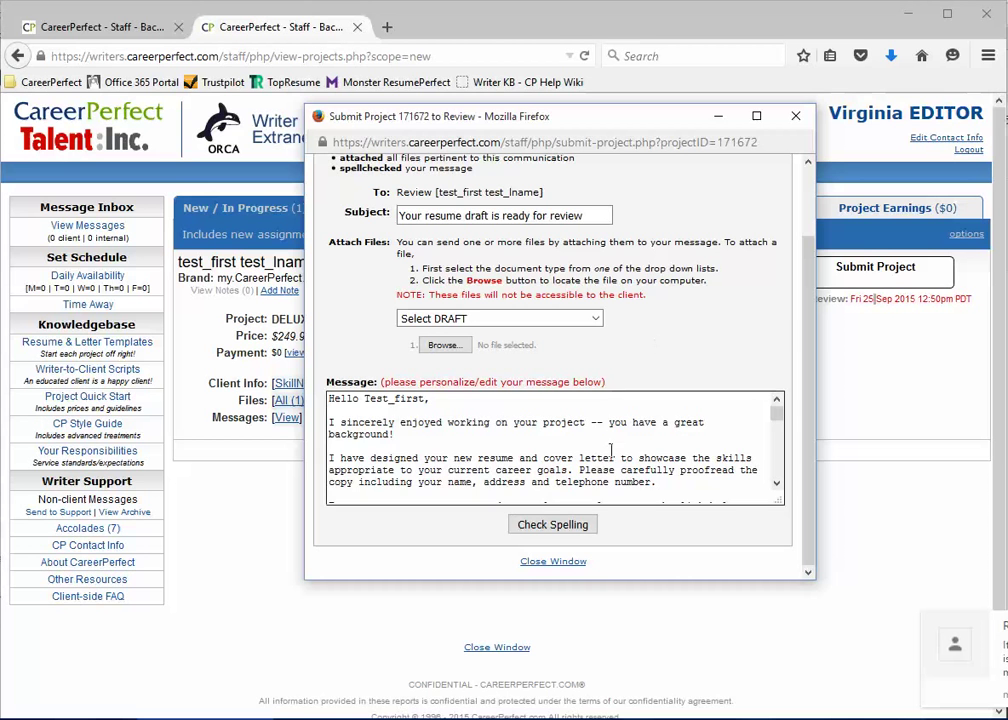
pyautogui.scroll(-12, 630, 440)
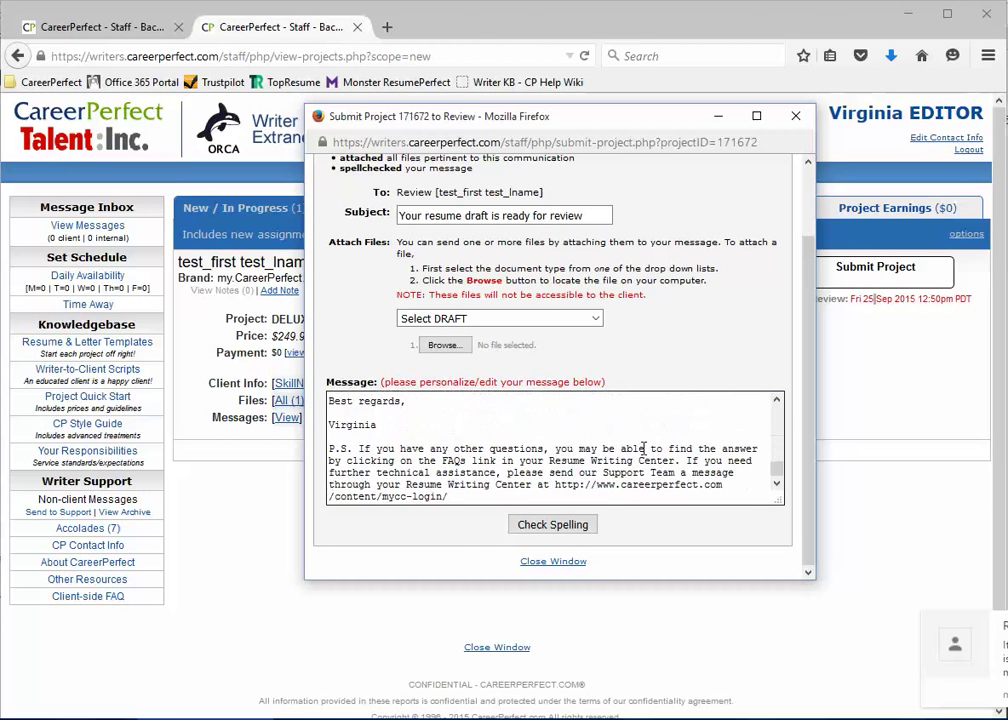
pyautogui.scroll(5, 643, 458)
pyautogui.scroll(8, 643, 458)
pyautogui.scroll(-3, 697, 345)
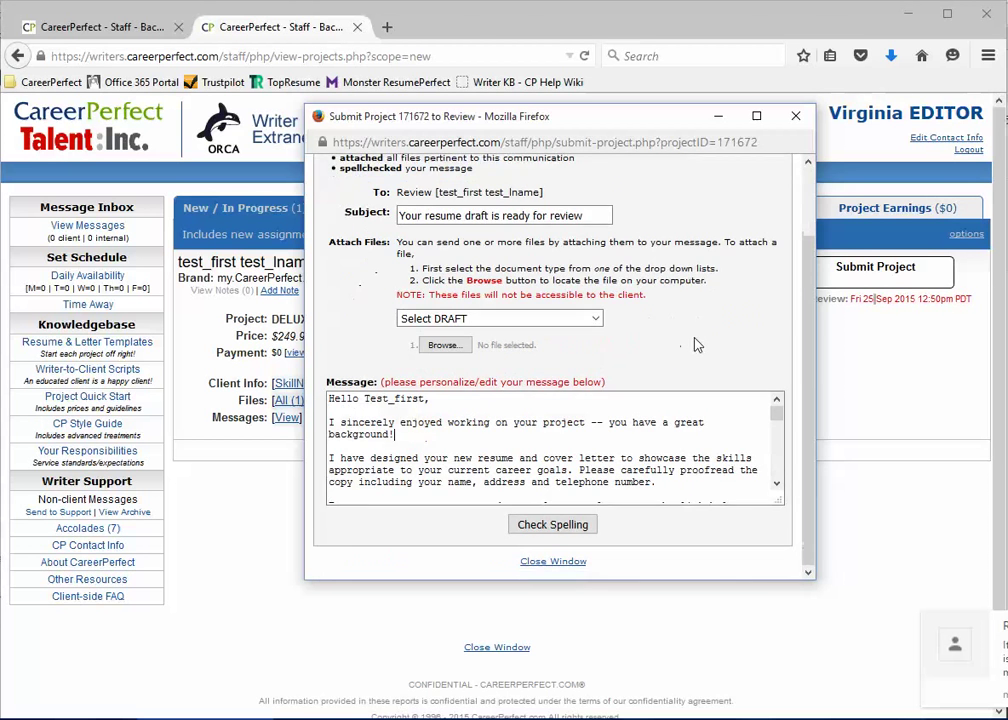
pyautogui.scroll(-1, 660, 440)
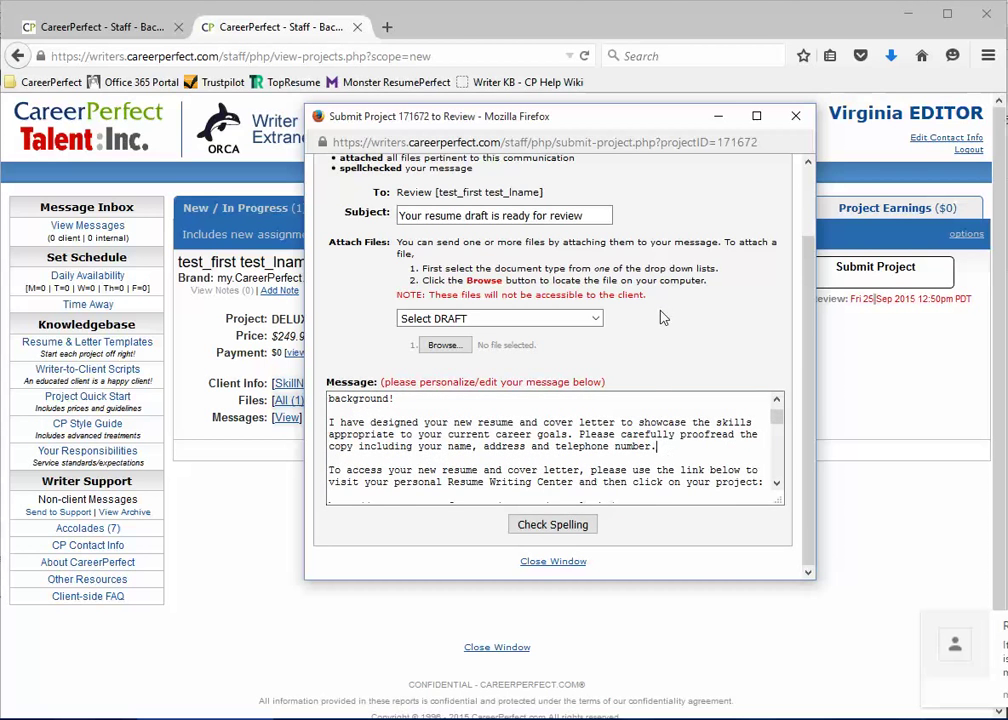
pyautogui.scroll(2, 660, 317)
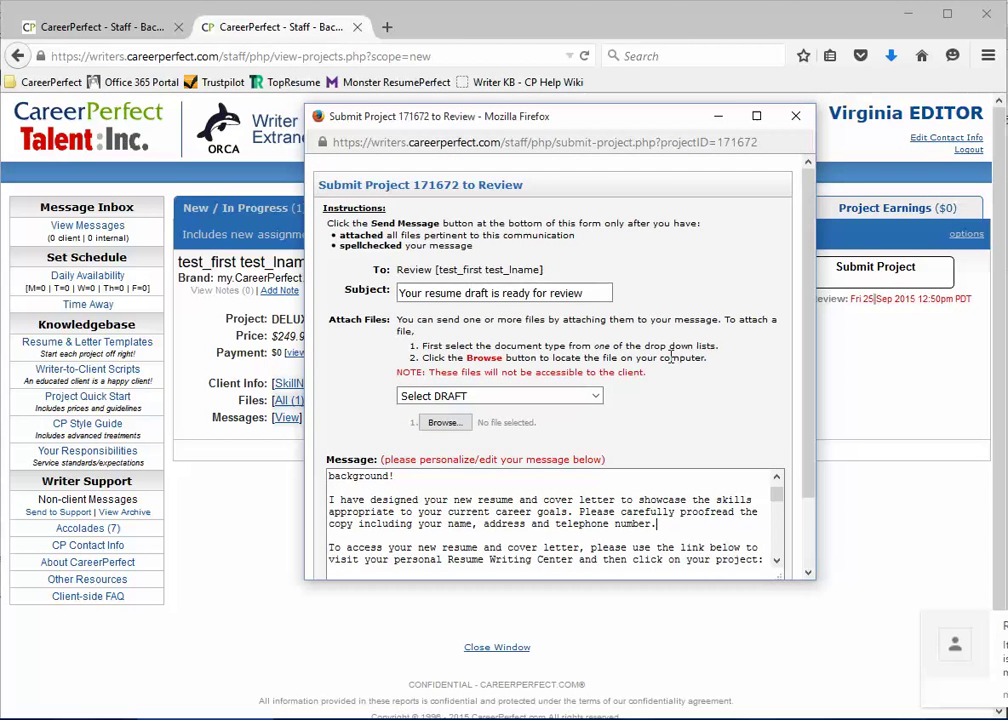
pyautogui.scroll(-1, 663, 360)
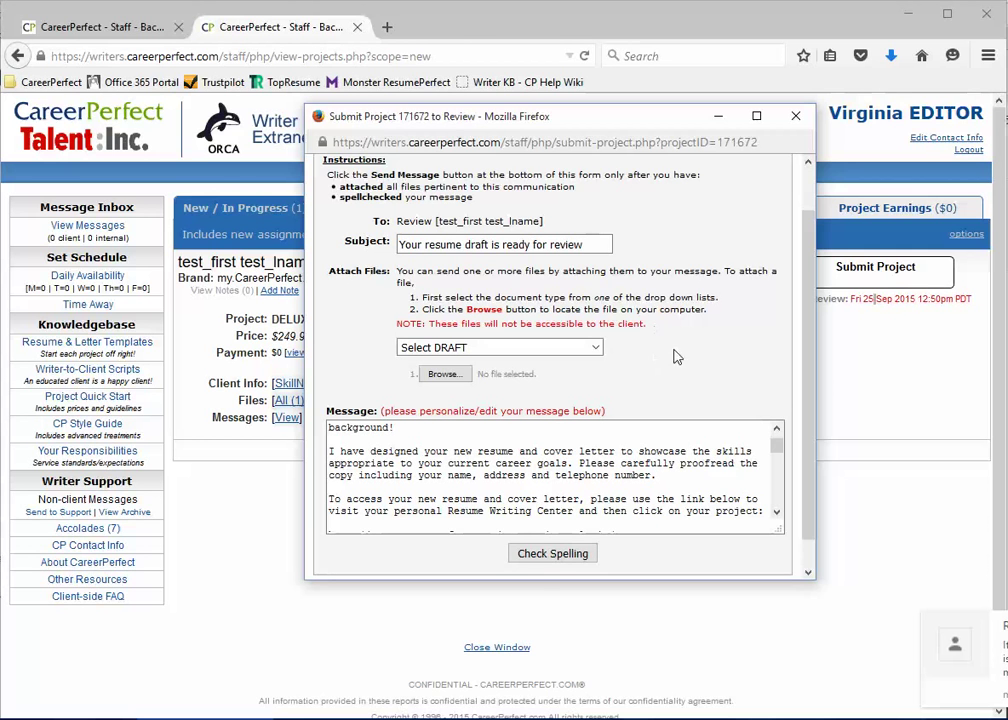
pyautogui.scroll(-1, 632, 441)
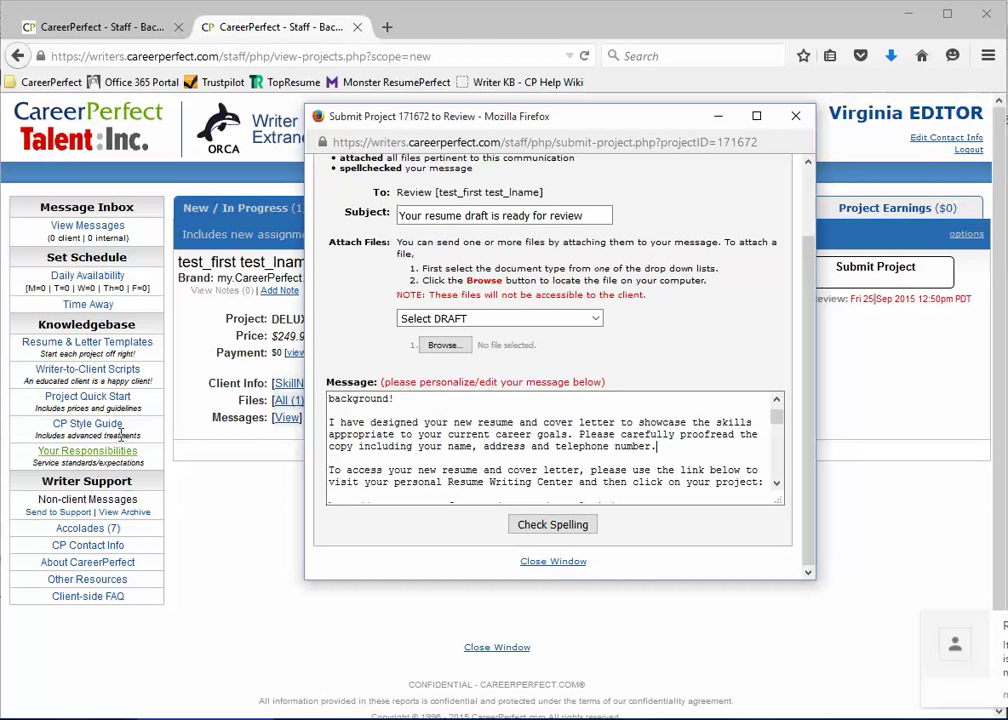
# Copy the "Bulleted Achievements v. Paragraph Description" text from the Writer-to-Client Scripts into the submission message after the proofreading paragraph.
pyautogui.click(104, 371)
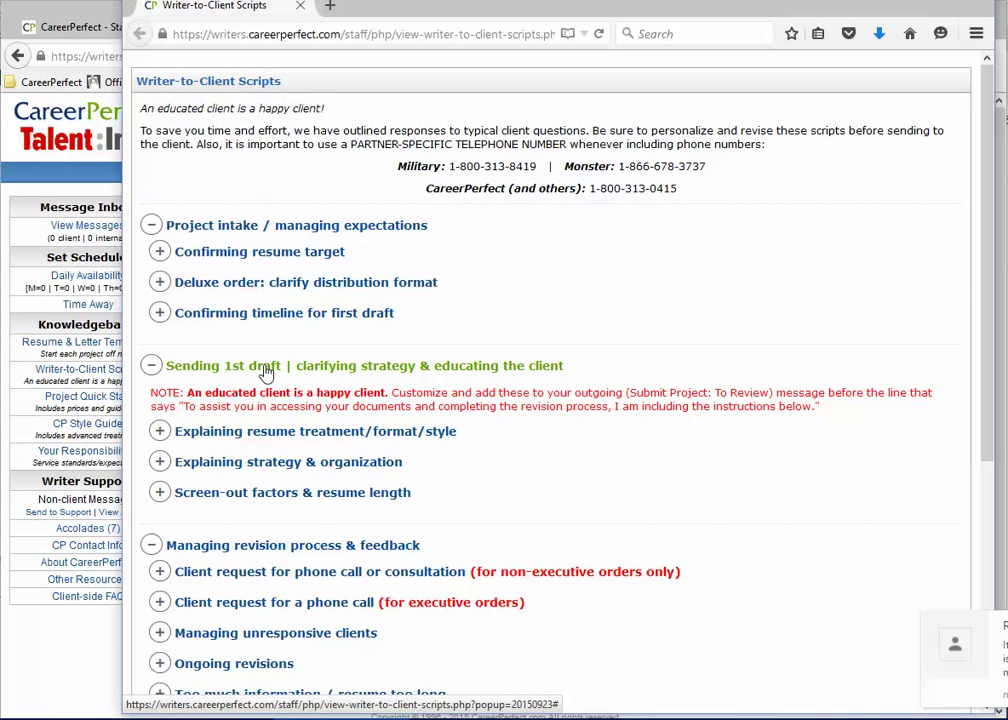
pyautogui.click(160, 431)
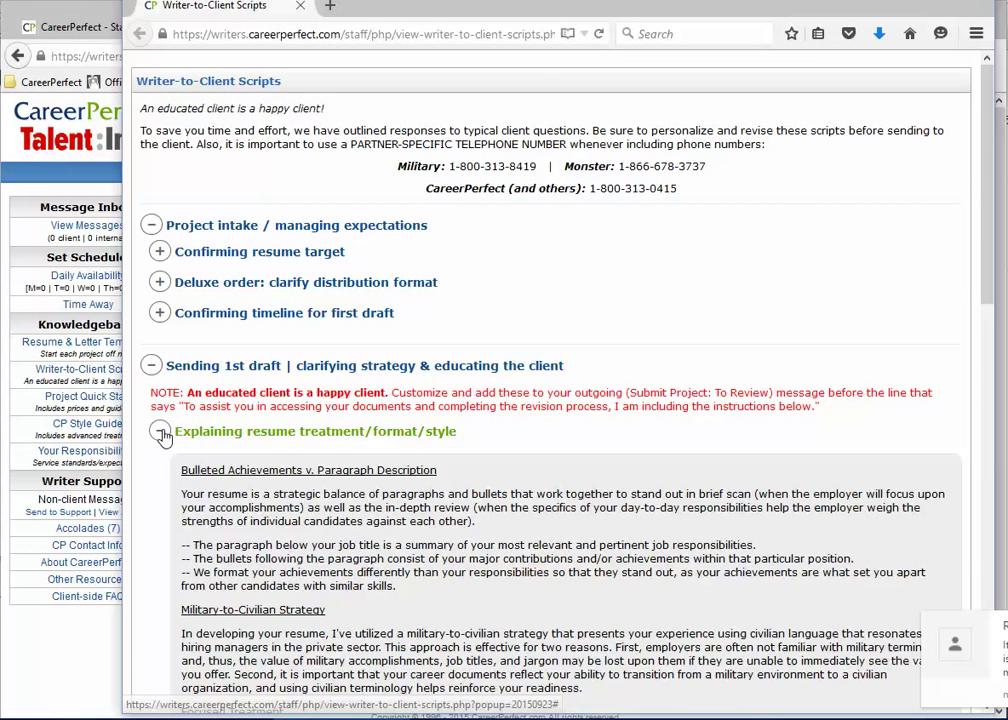
pyautogui.scroll(-5, 320, 387)
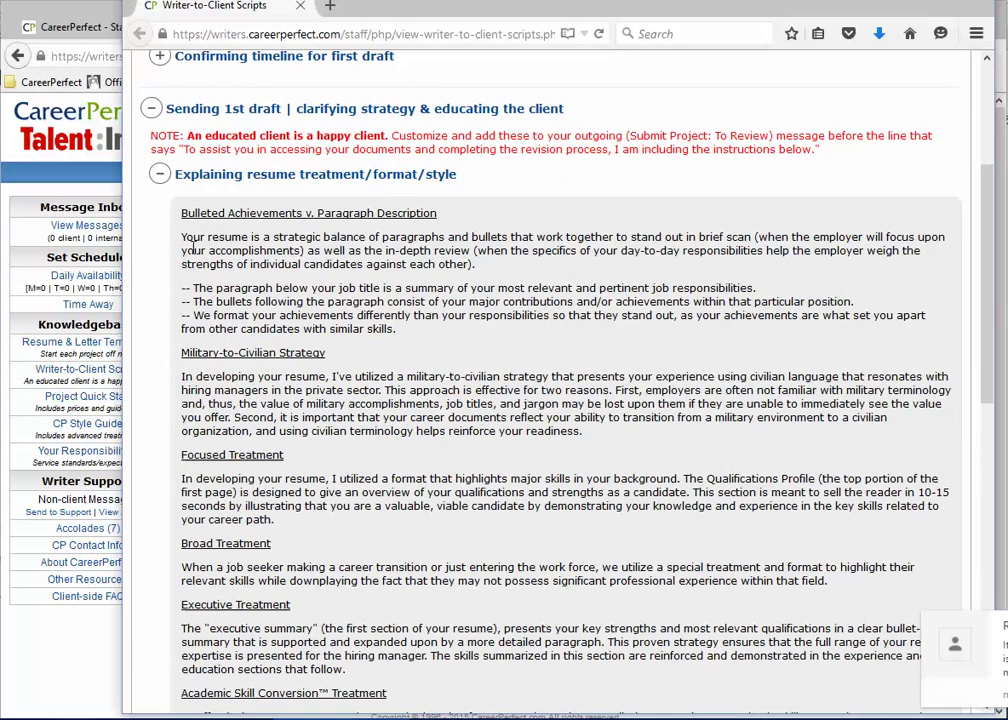
pyautogui.moveTo(181, 242); pyautogui.dragTo(445, 336)
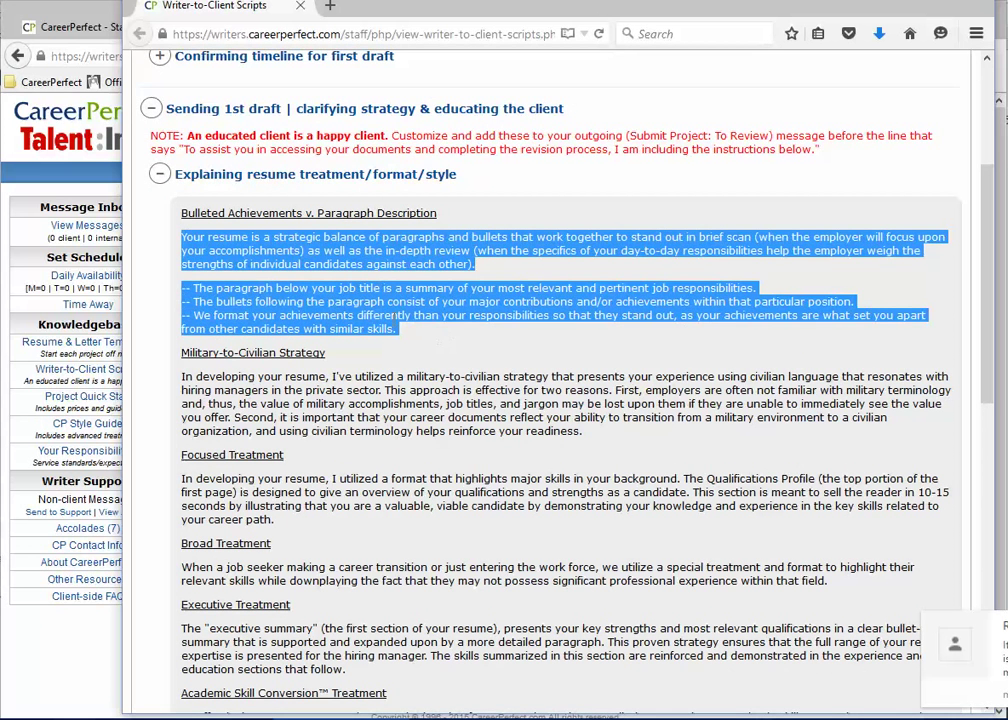
pyautogui.hotkey('alt', 'Tab')
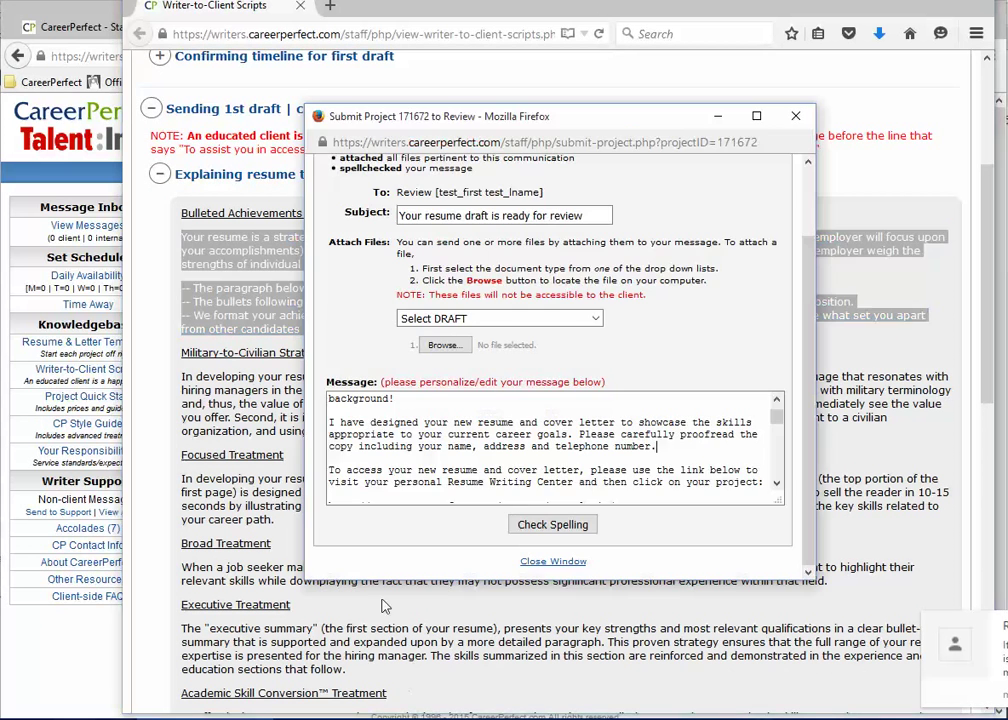
pyautogui.hotkey('ctrl', 'v')
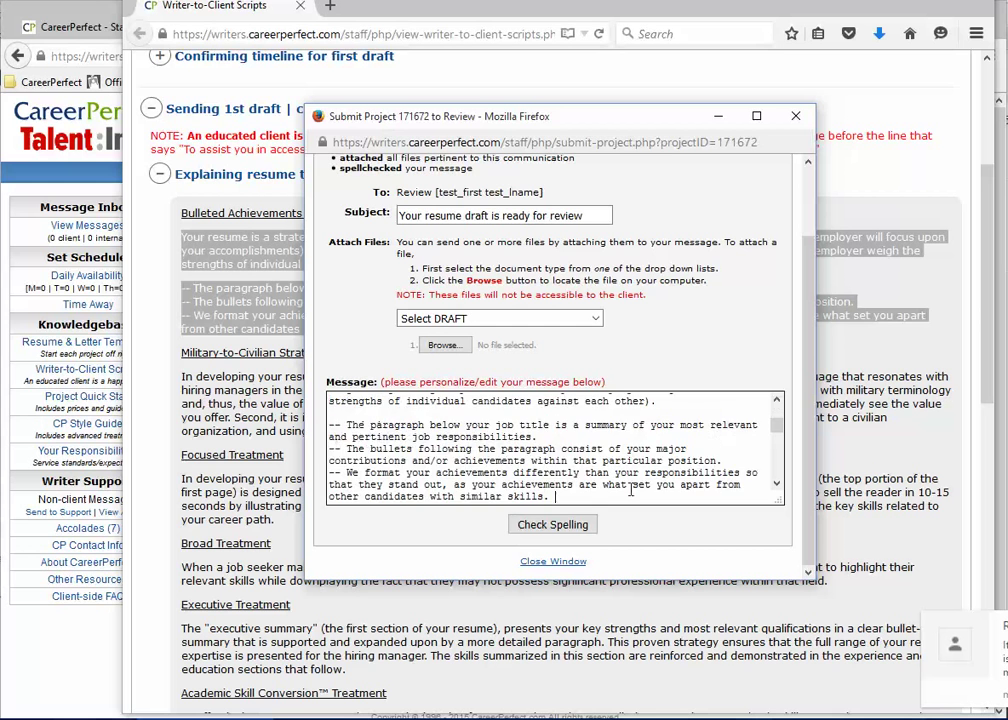
pyautogui.scroll(-1, 400, 441)
pyautogui.scroll(1, 400, 441)
pyautogui.scroll(3, 400, 441)
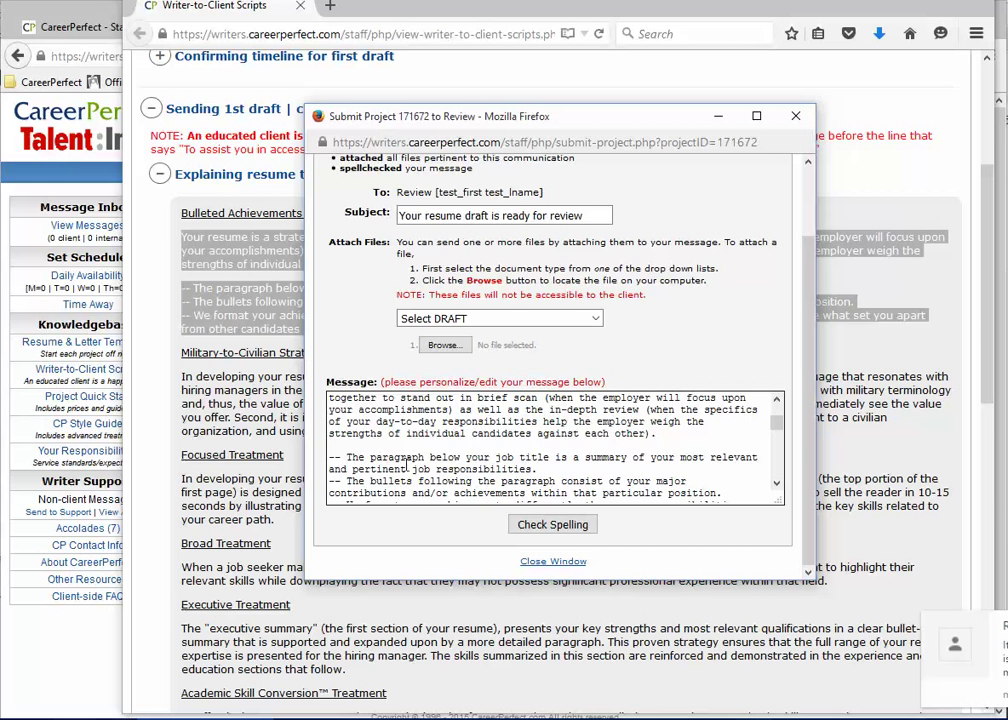
pyautogui.scroll(1, 386, 458)
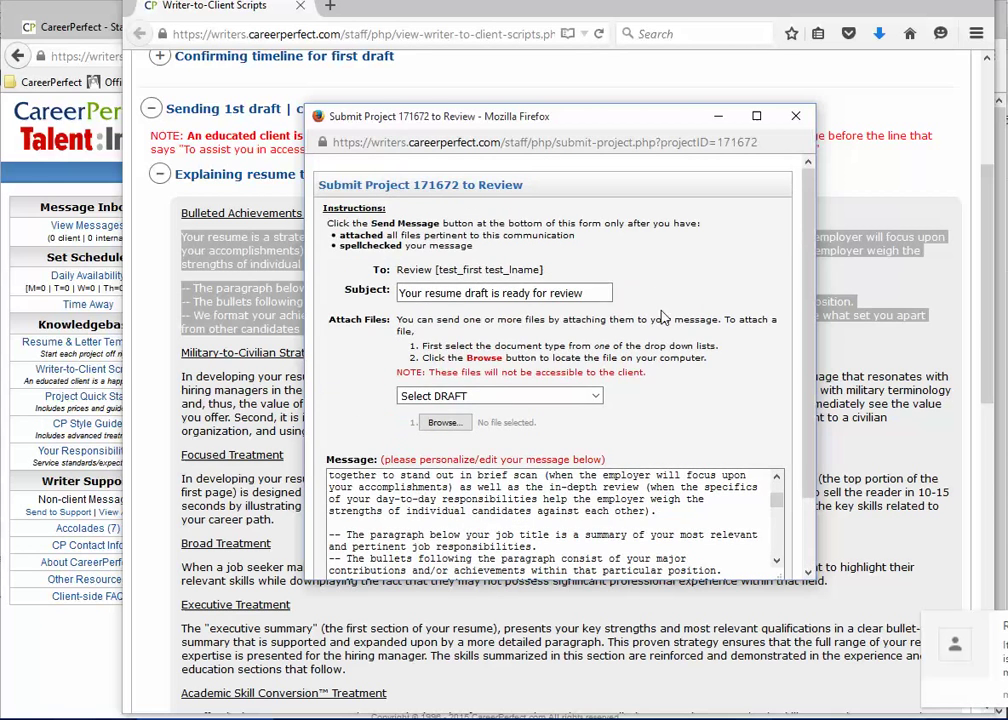
pyautogui.scroll(-1, 648, 310)
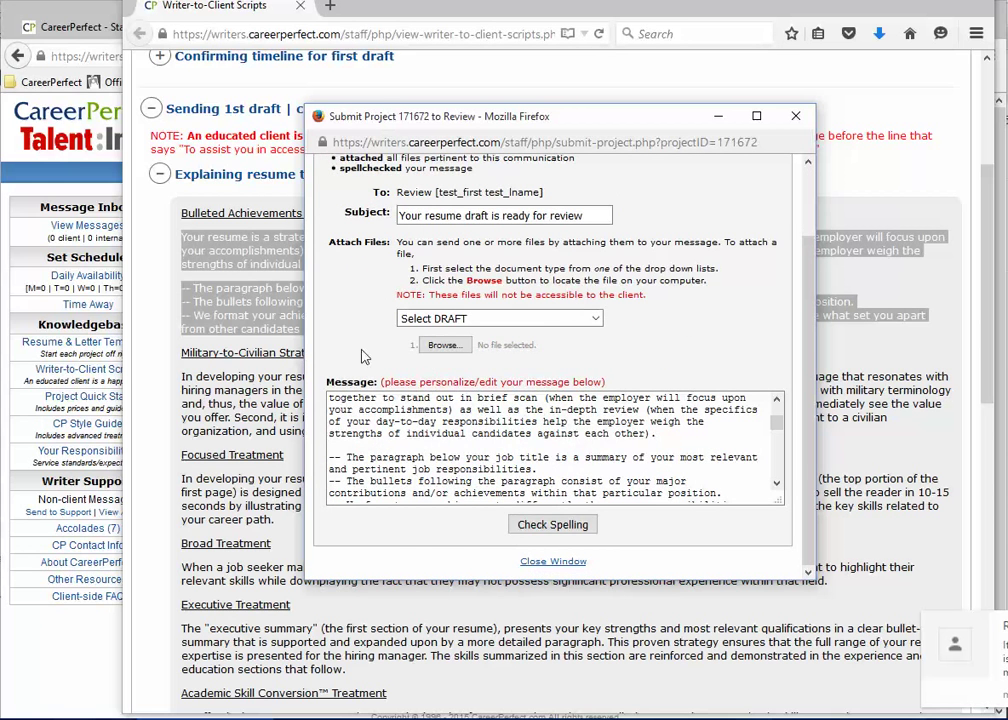
# Look through the draft document types for the attachment and choose Presentation Resume.
pyautogui.click(470, 319)
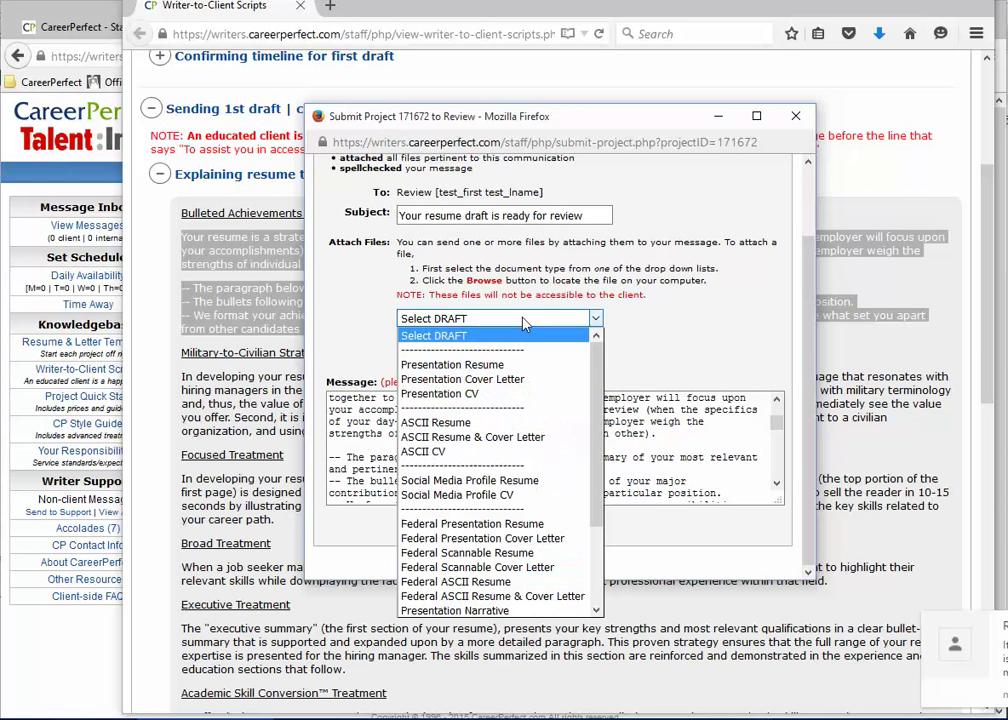
pyautogui.click(481, 366)
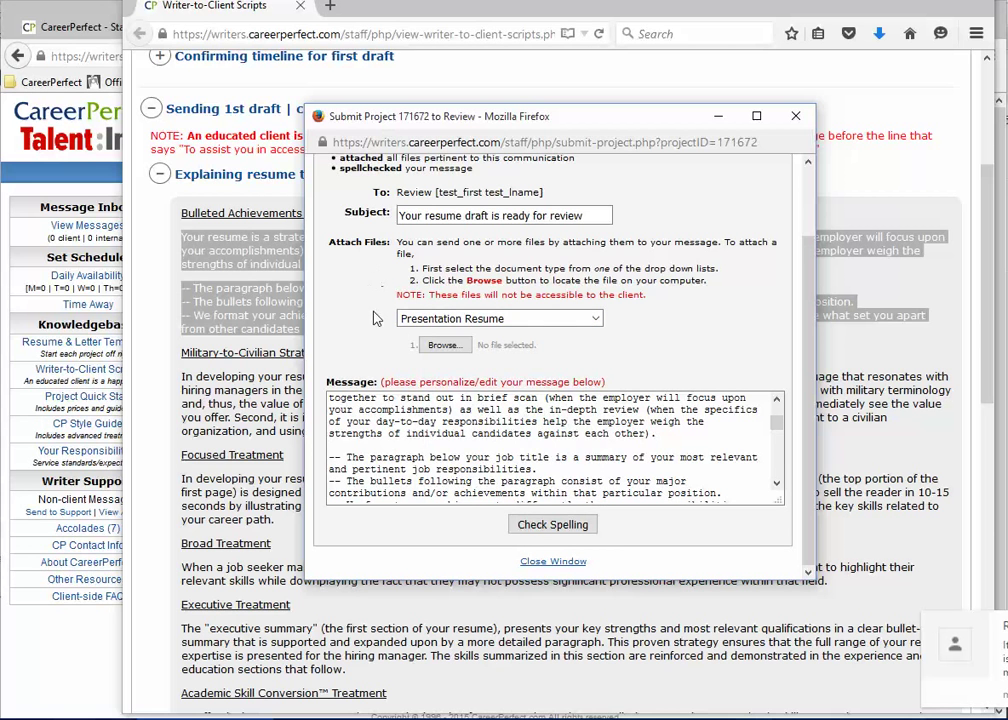
pyautogui.click(470, 318)
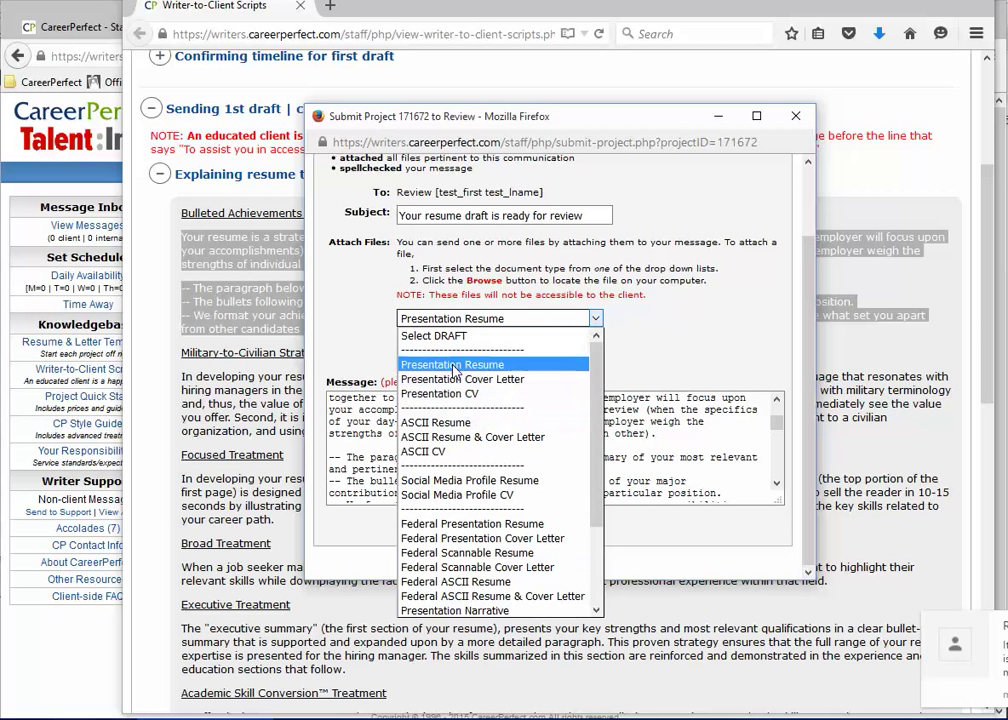
pyautogui.scroll(-3, 455, 368)
pyautogui.scroll(3, 495, 470)
pyautogui.click(464, 366)
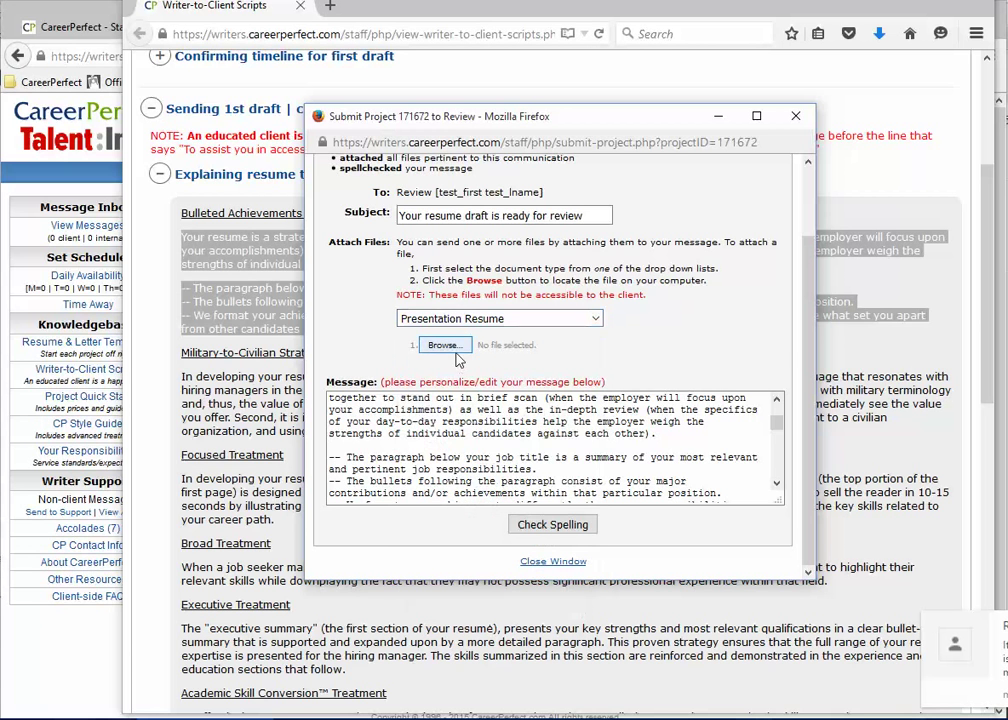
# Attach test.doc from the Documents folder as the Presentation Resume draft.
pyautogui.click(455, 356)
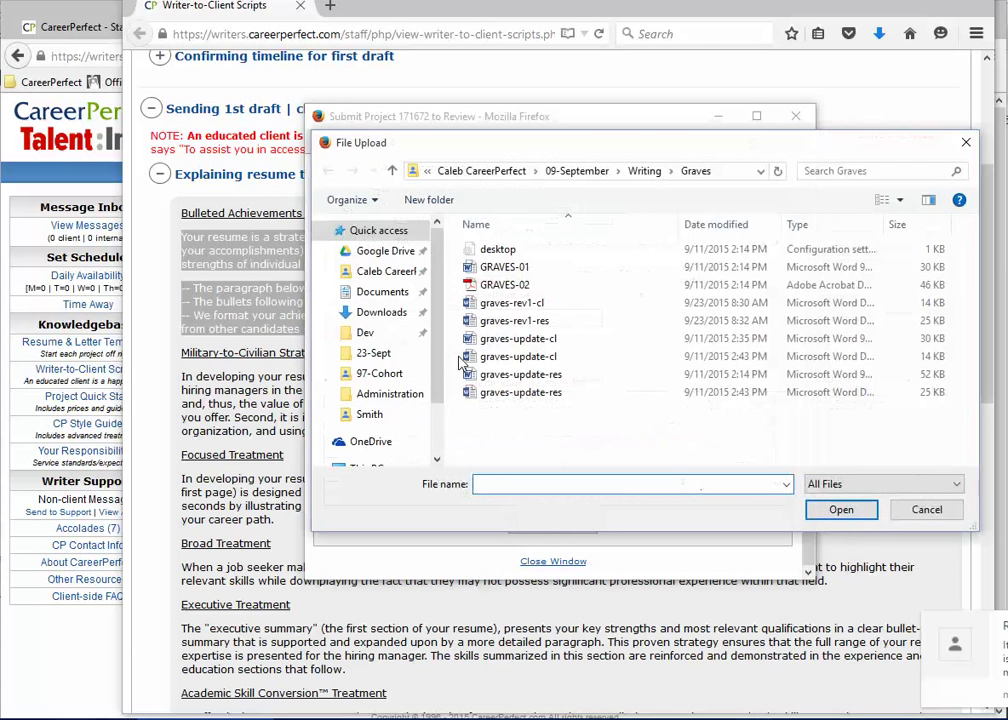
pyautogui.click(382, 291)
pyautogui.write('tes')
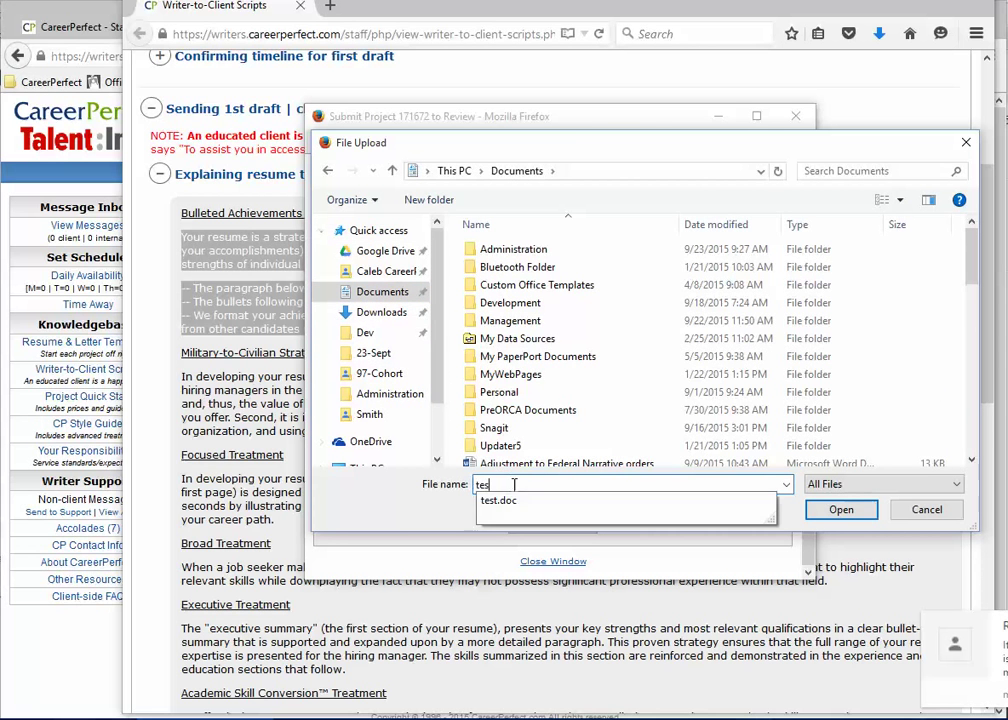
pyautogui.click(494, 501)
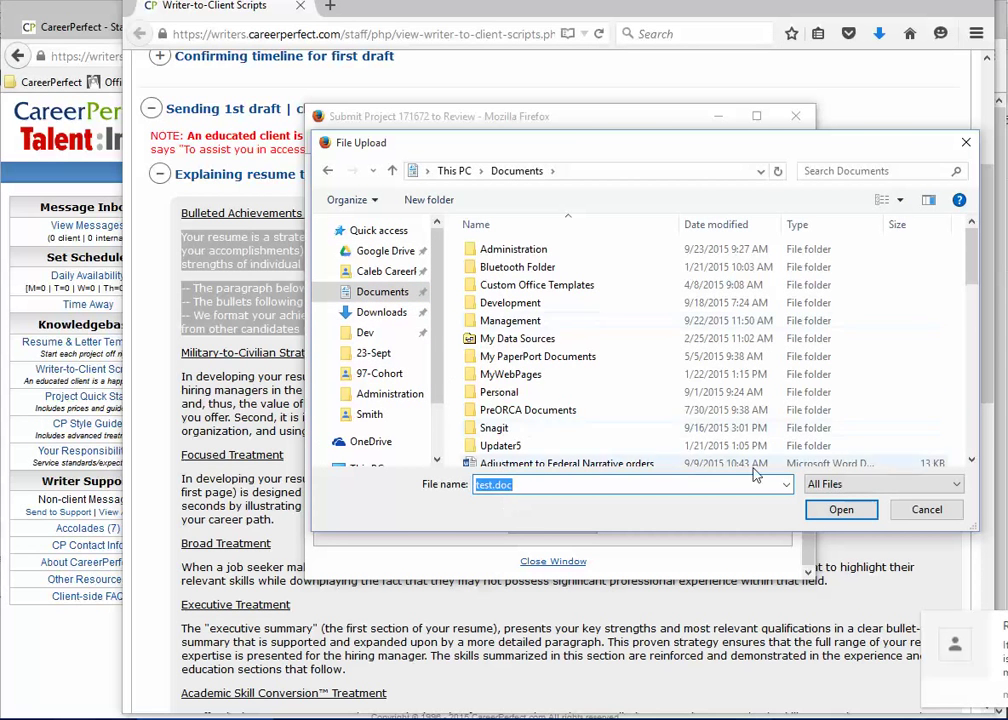
pyautogui.click(841, 510)
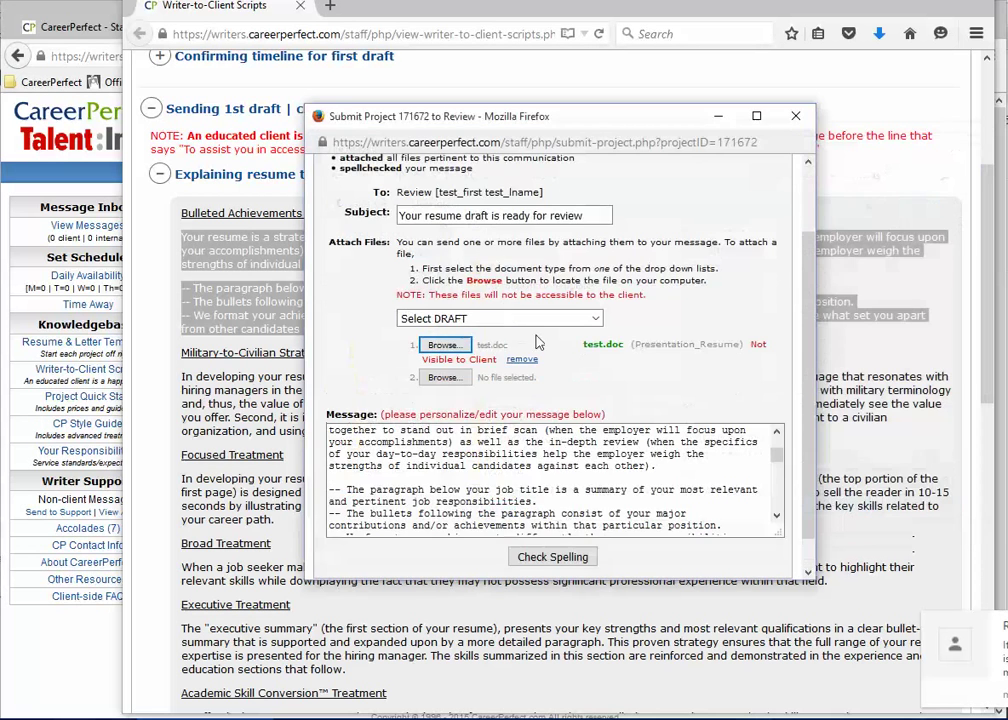
# Attach test.doc a second time as the Presentation Cover Letter draft and check the document type labels of both attachments.
pyautogui.click(518, 318)
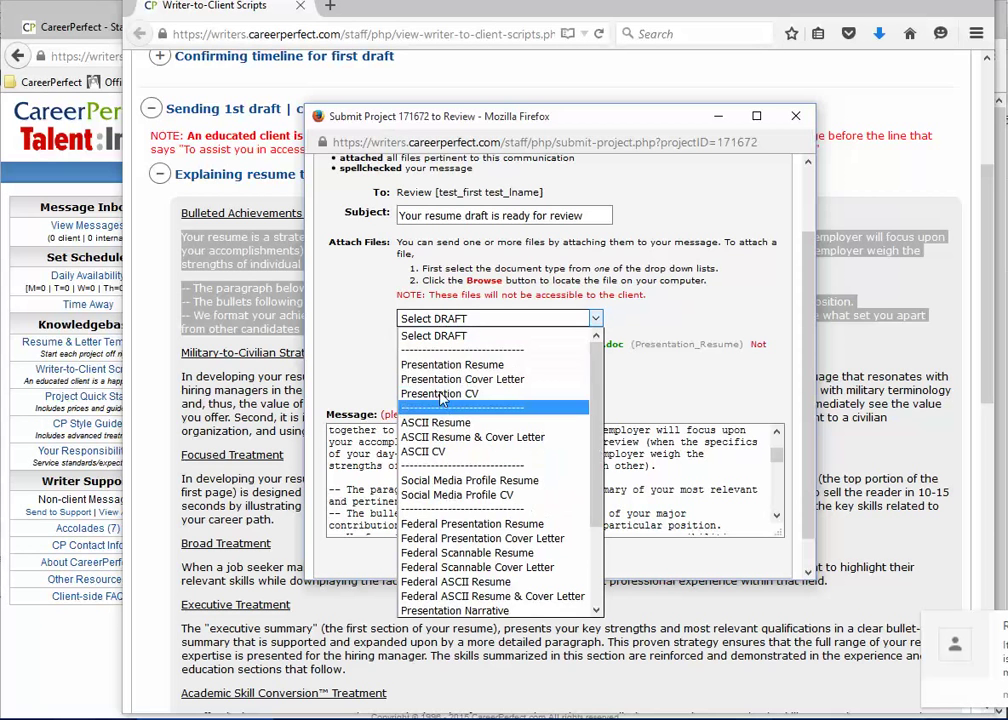
pyautogui.click(445, 379)
pyautogui.click(443, 380)
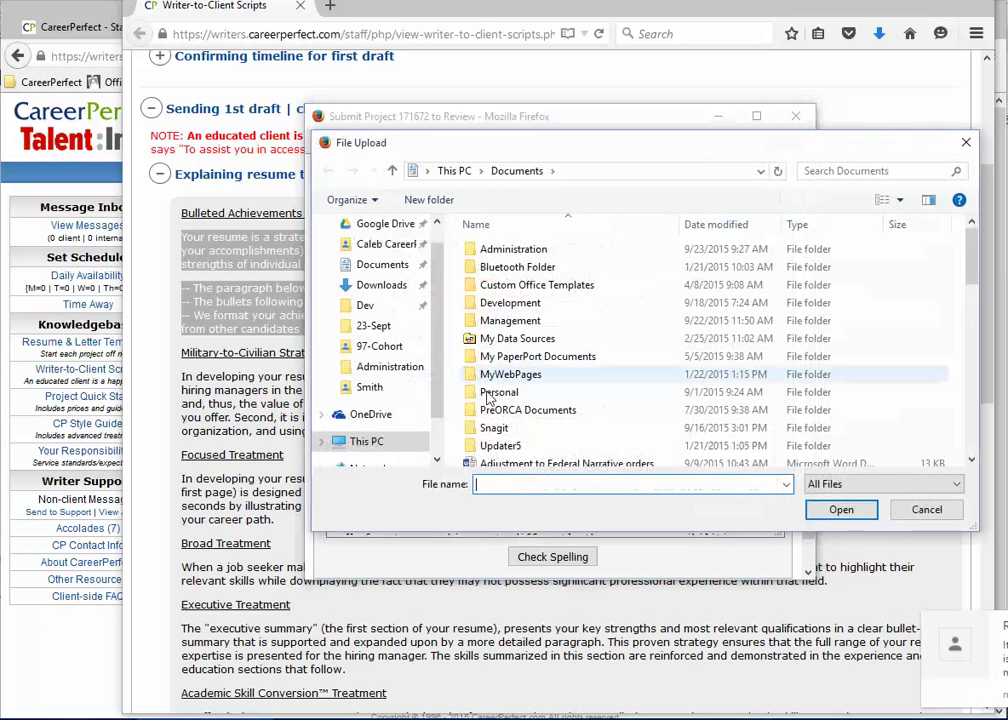
pyautogui.write('te')
pyautogui.click(681, 511)
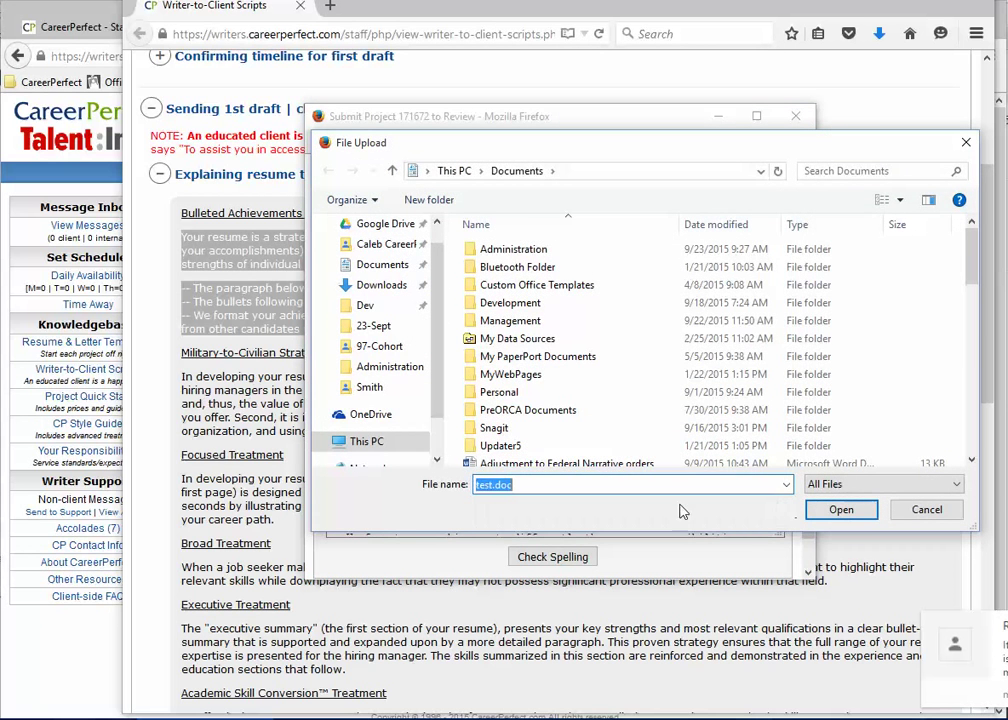
pyautogui.click(839, 509)
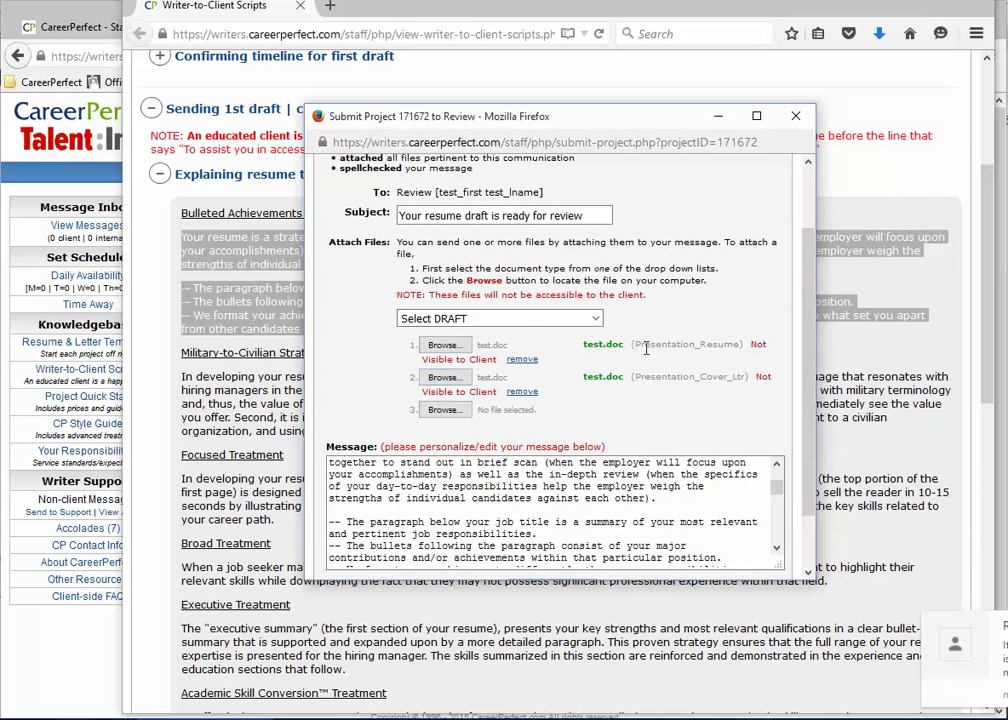
pyautogui.doubleClick(646, 347)
pyautogui.moveTo(634, 377); pyautogui.dragTo(752, 392)
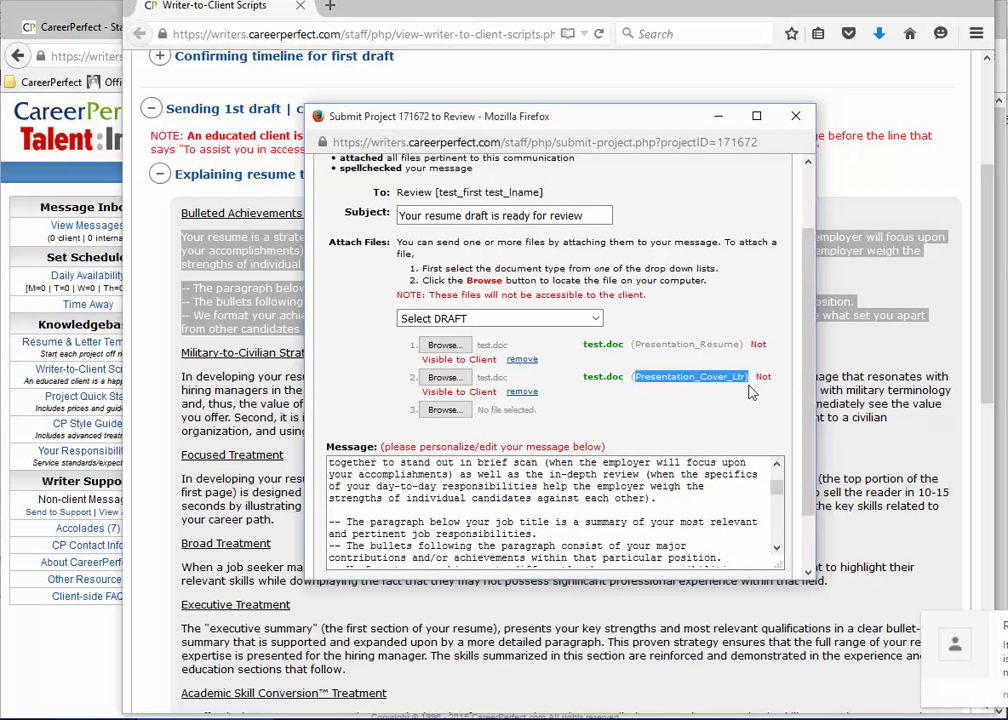
# Spell-check the submission message and read through the results to the unrecognized words section.
pyautogui.scroll(-1, 606, 382)
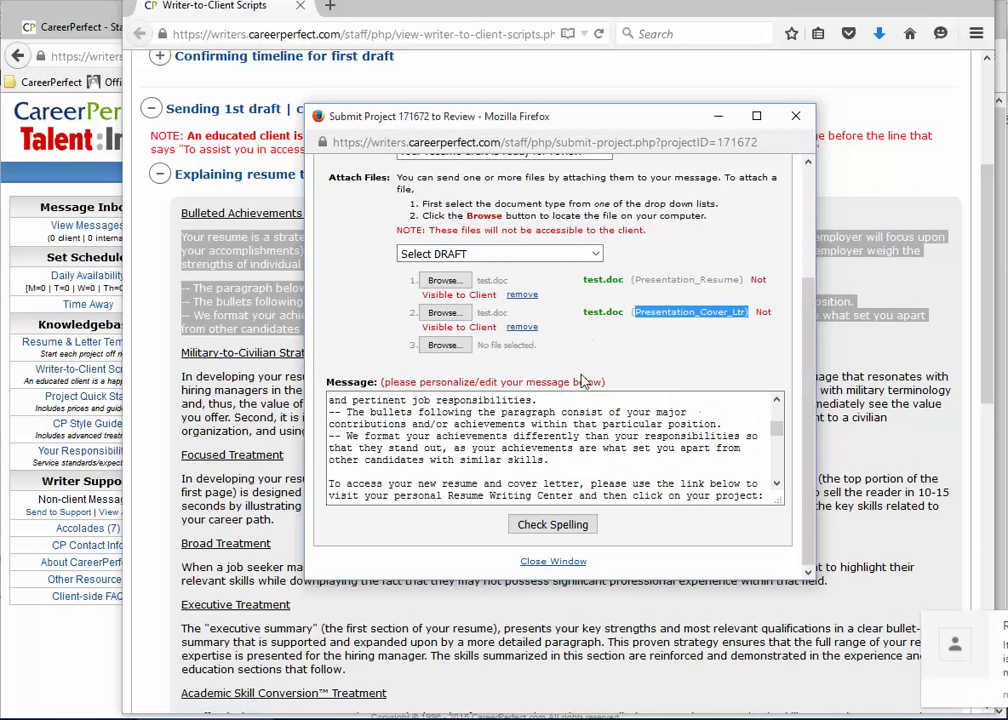
pyautogui.scroll(-4, 550, 450)
pyautogui.click(527, 524)
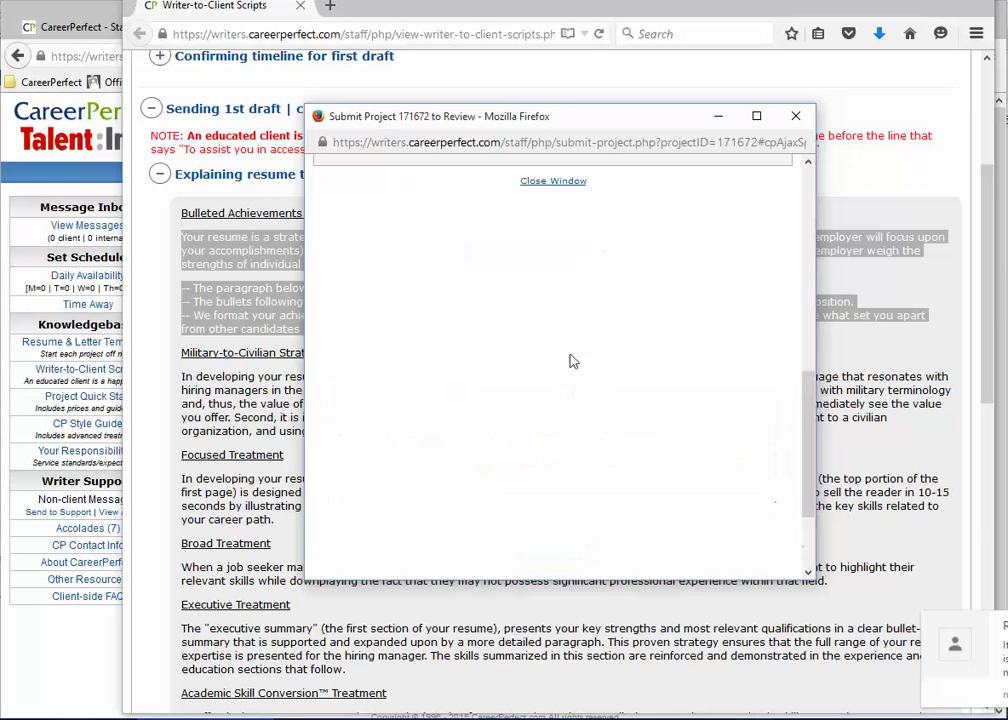
pyautogui.scroll(-2, 372, 225)
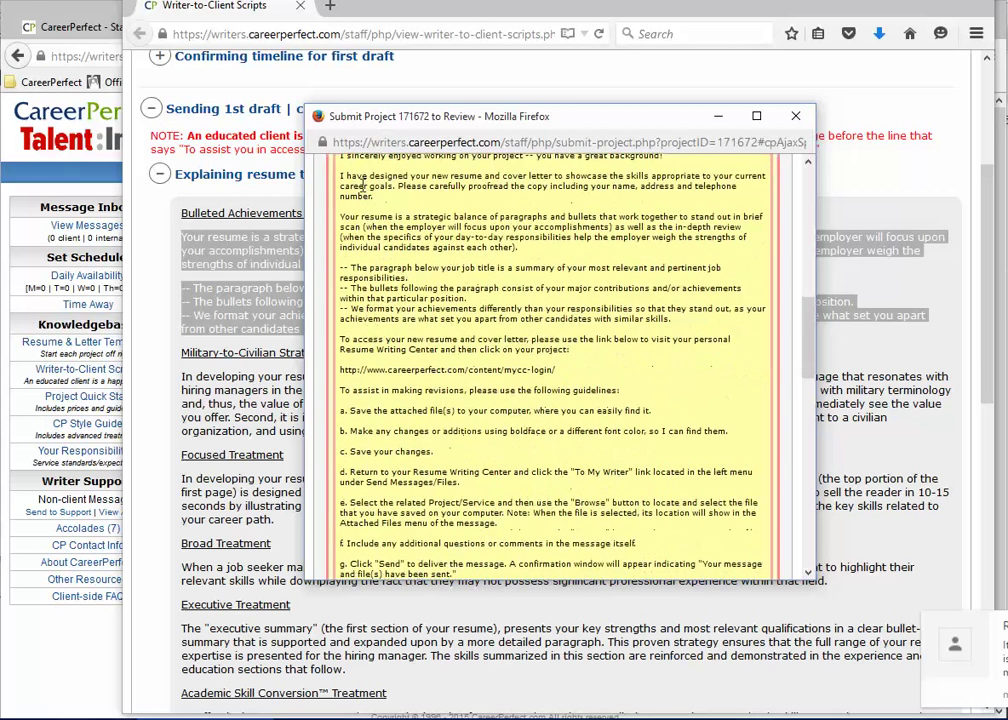
pyautogui.scroll(1, 378, 260)
pyautogui.scroll(-5, 380, 290)
pyautogui.scroll(3, 385, 300)
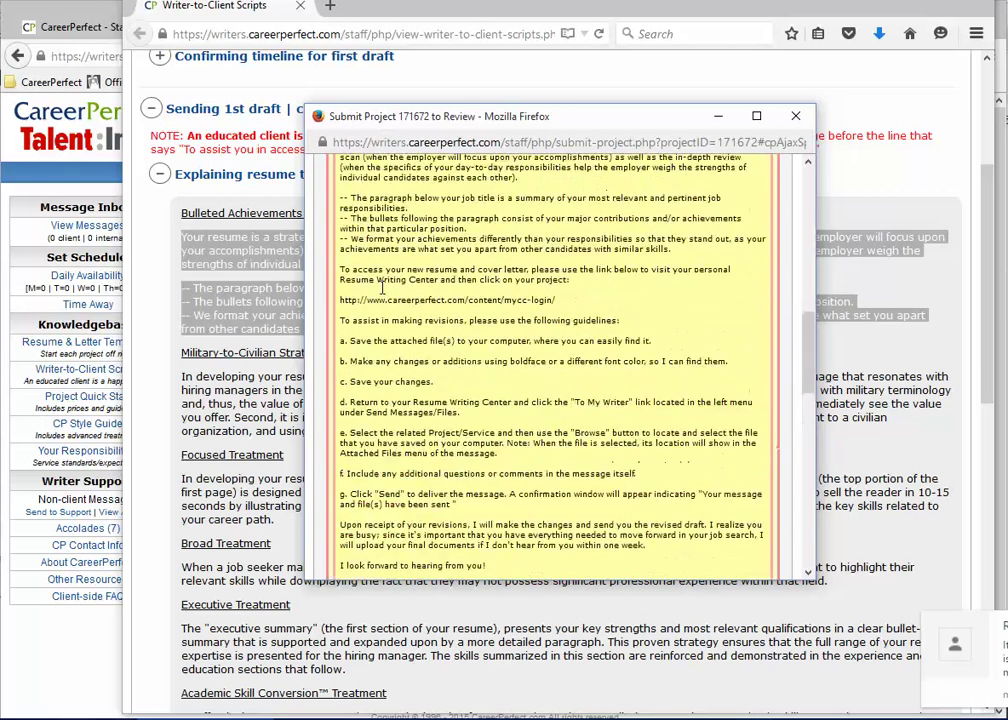
pyautogui.scroll(-3, 391, 356)
pyautogui.moveTo(379, 460); pyautogui.dragTo(455, 460)
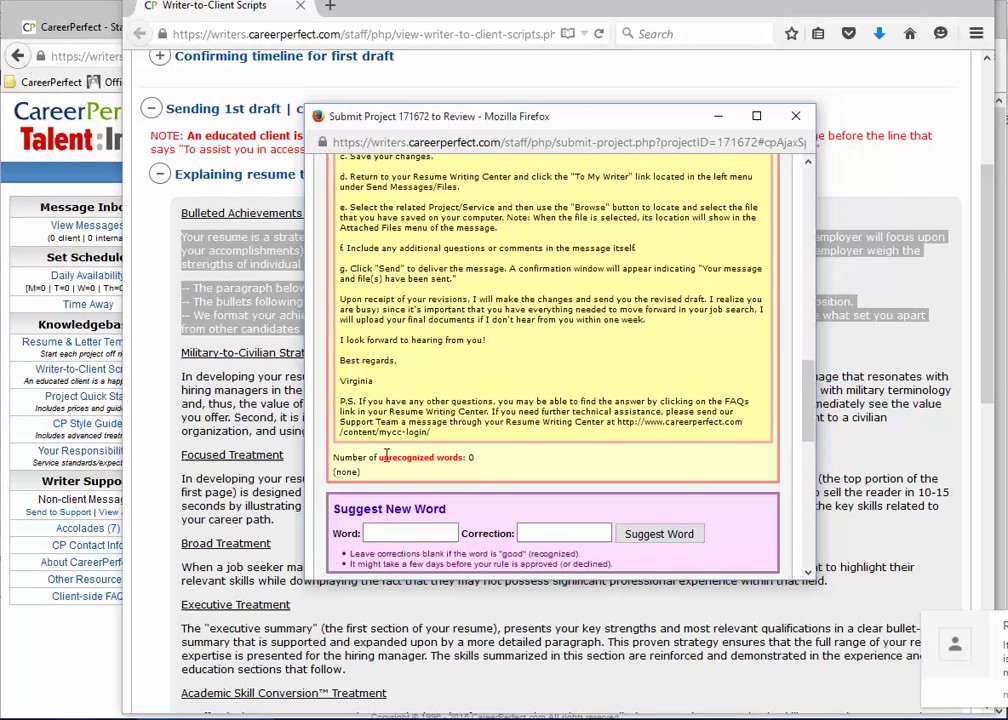
pyautogui.scroll(5, 430, 320)
pyautogui.scroll(-6, 411, 320)
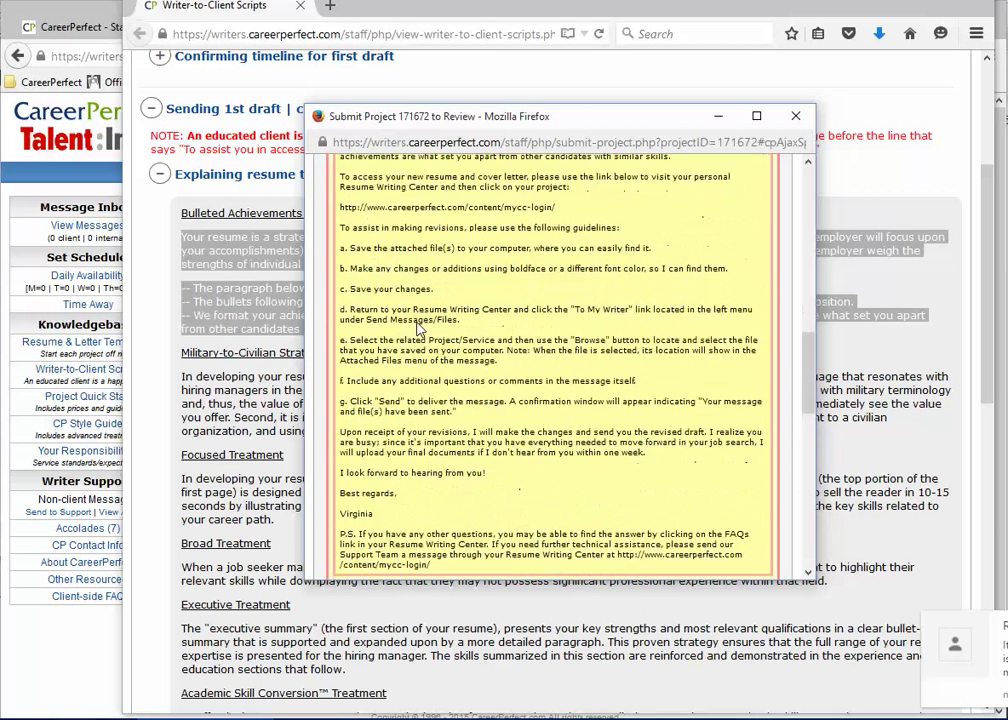
# Repeat the spell check, send the message to submit the project to review, and close the confirmation and Writer-to-Client Scripts windows.
pyautogui.scroll(12, 355, 370)
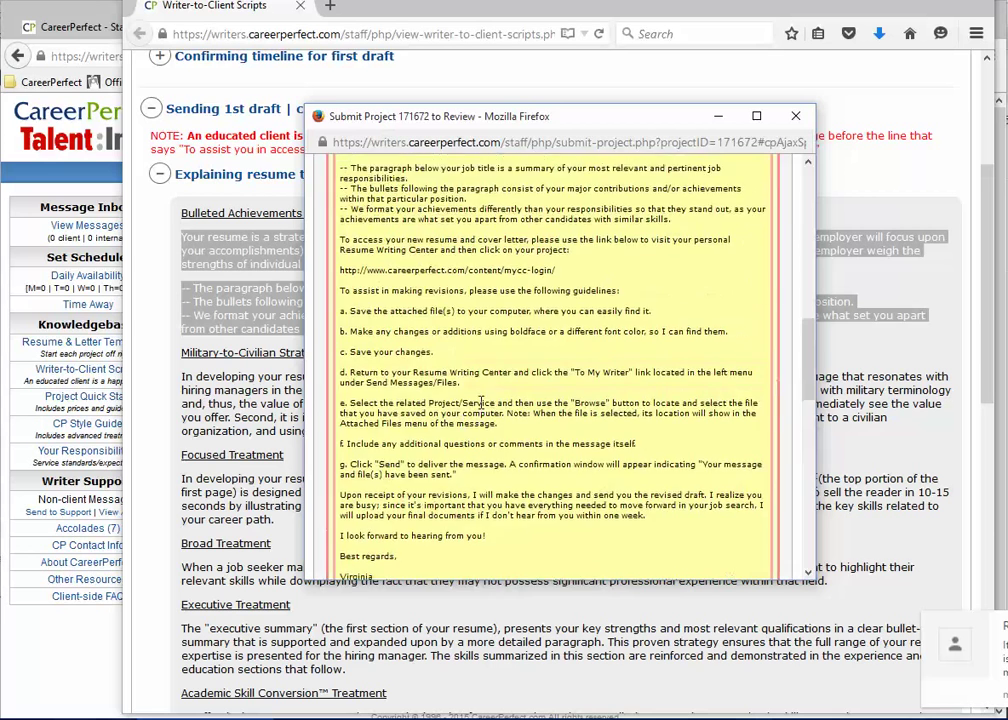
pyautogui.click(488, 385)
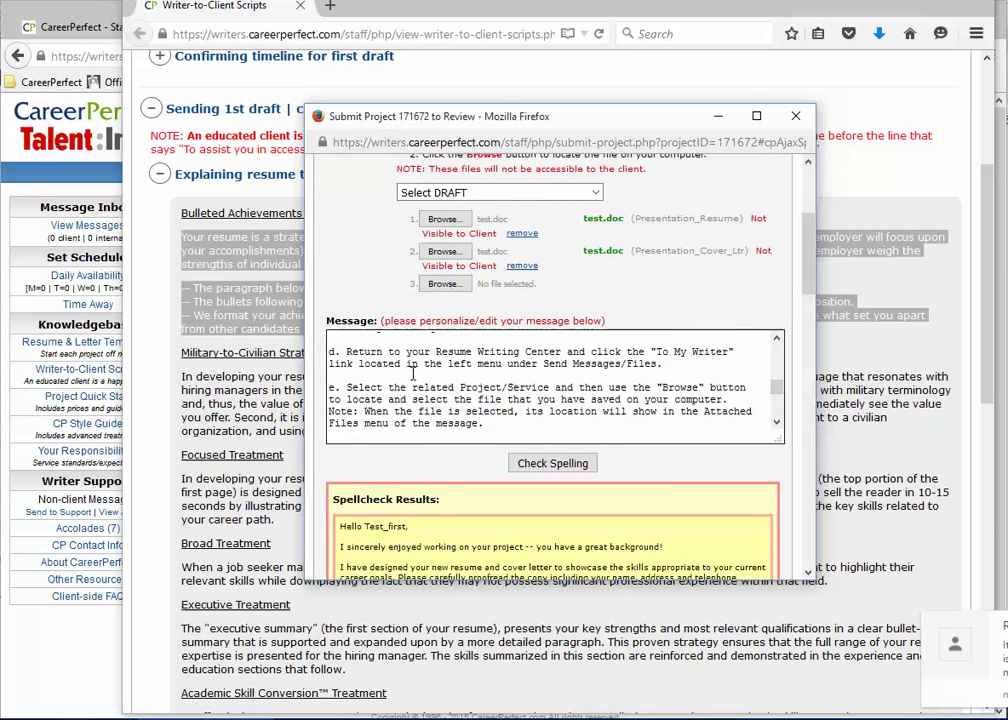
pyautogui.click(578, 461)
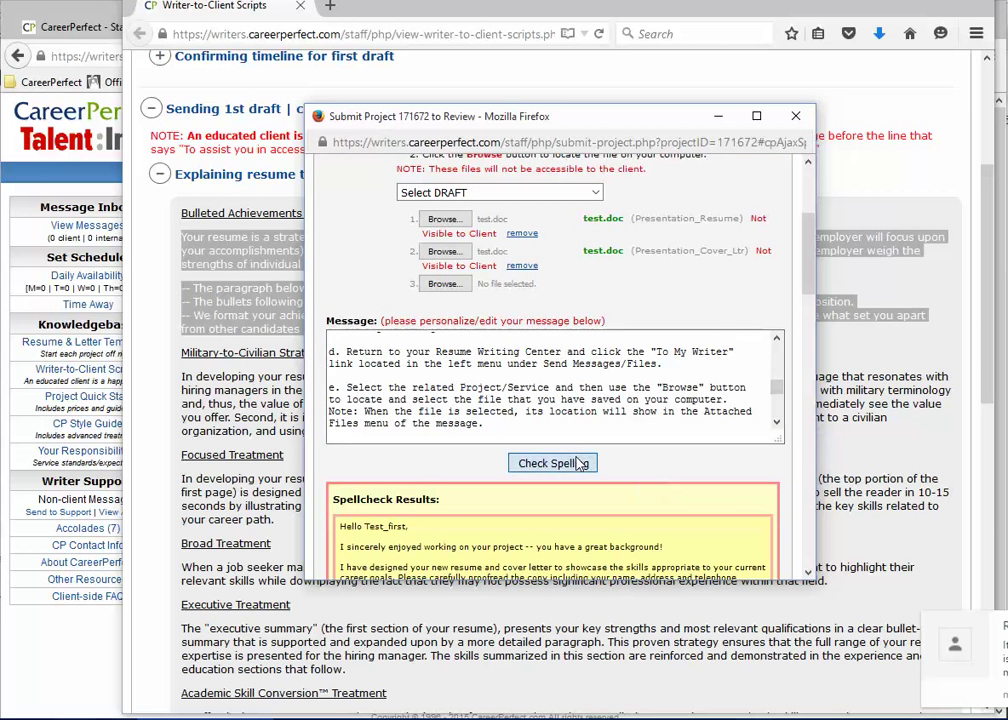
pyautogui.scroll(-10, 578, 453)
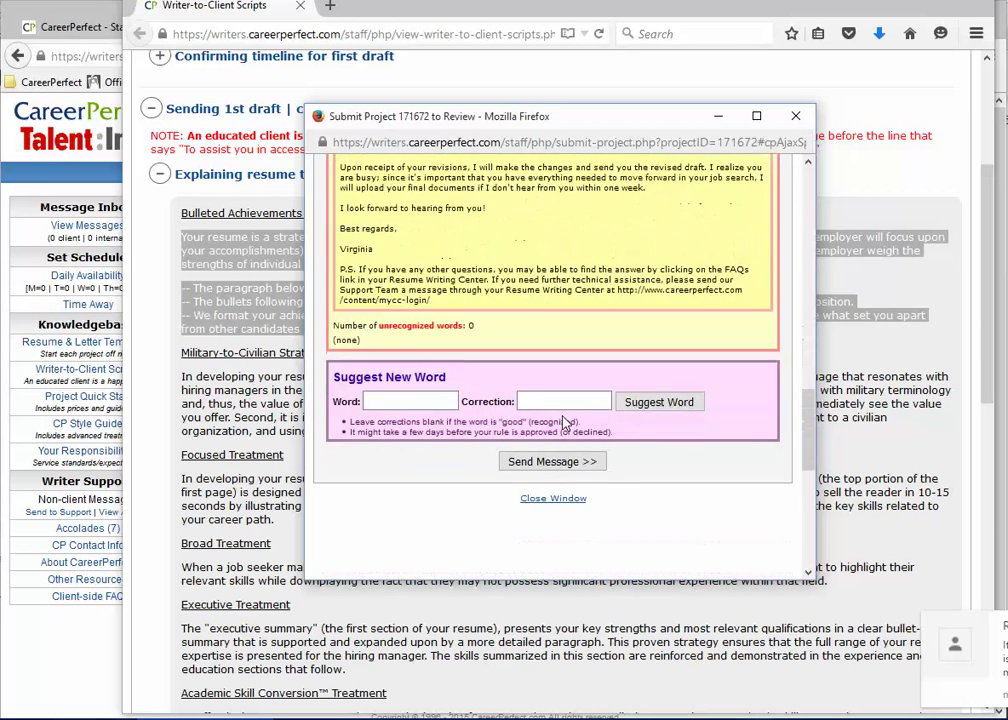
pyautogui.click(561, 461)
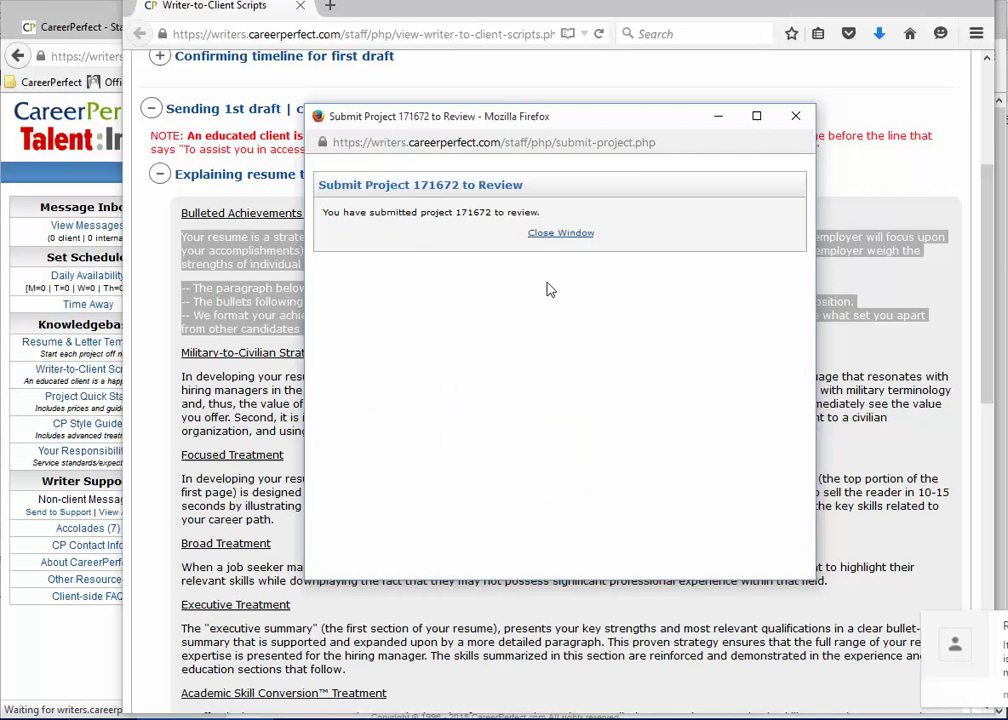
pyautogui.click(546, 237)
pyautogui.click(974, 1)
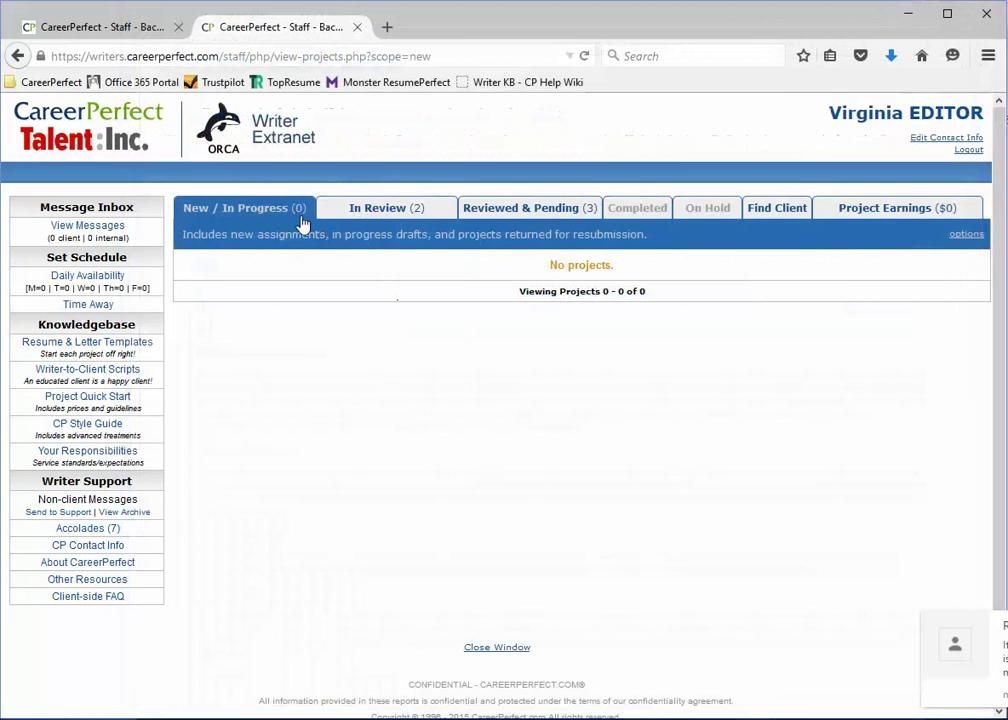
# View the projects in review, open the submitted test project's recall form, and close it without entering a reason.
pyautogui.click(365, 219)
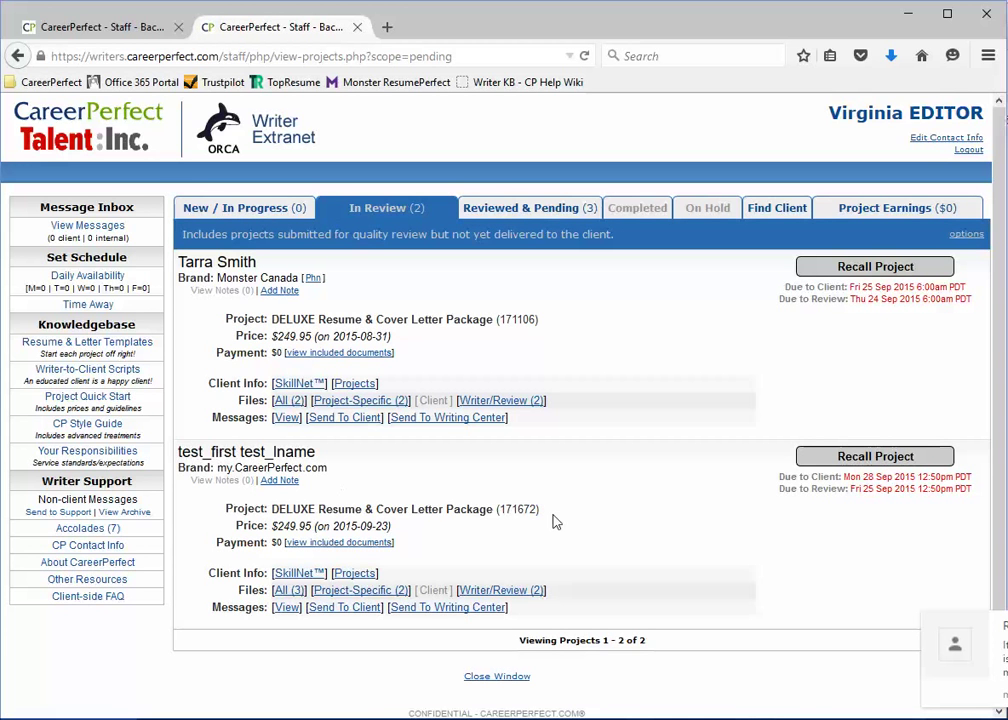
pyautogui.click(824, 467)
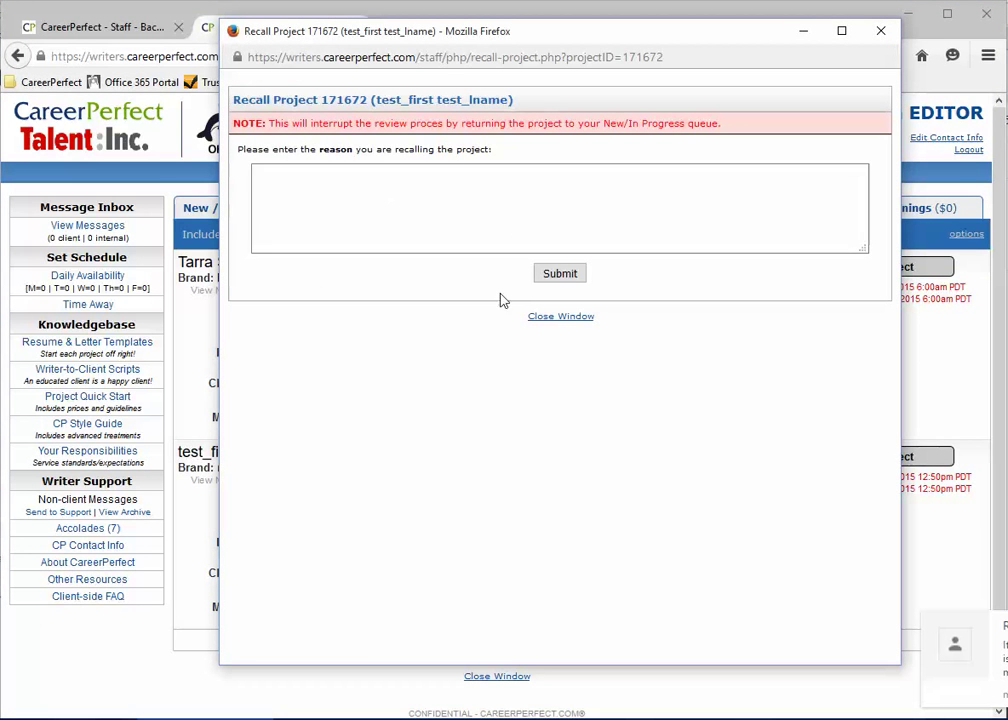
pyautogui.click(555, 319)
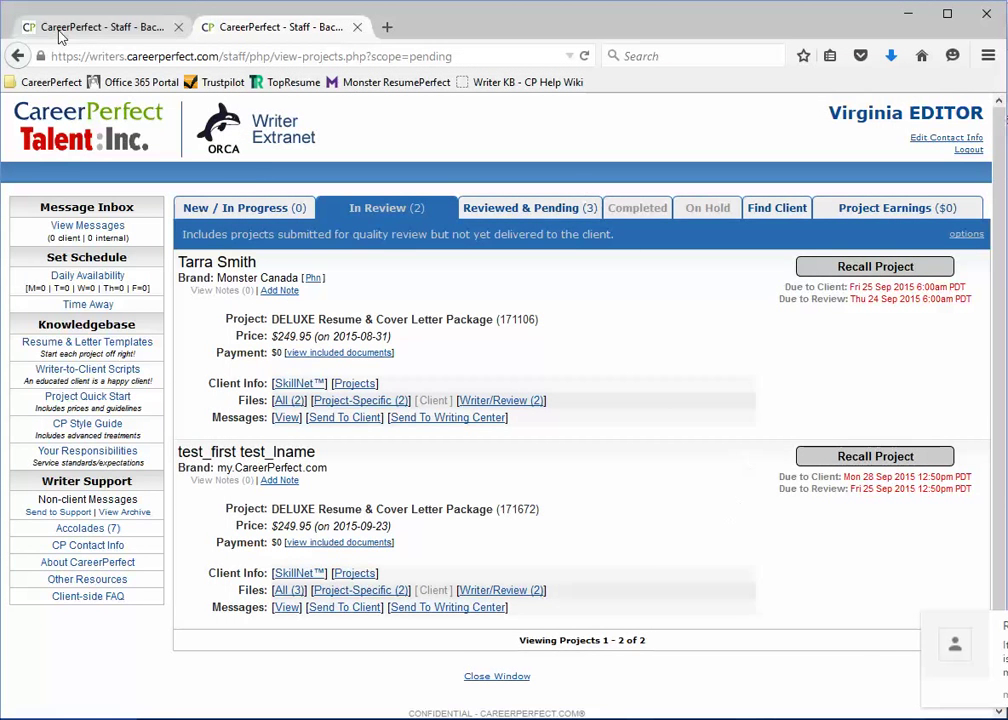
# Switch to the Administrative & Support Intranet, find the test project in the Pending Review queue, and check it out for review.
pyautogui.click(100, 27)
pyautogui.click(246, 268)
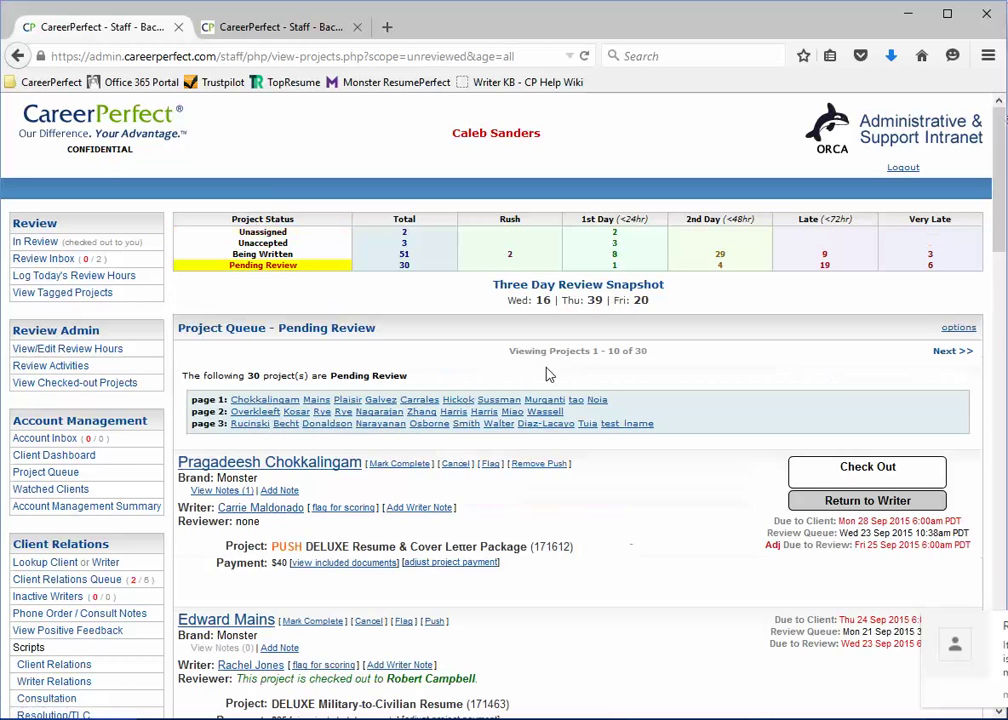
pyautogui.click(624, 426)
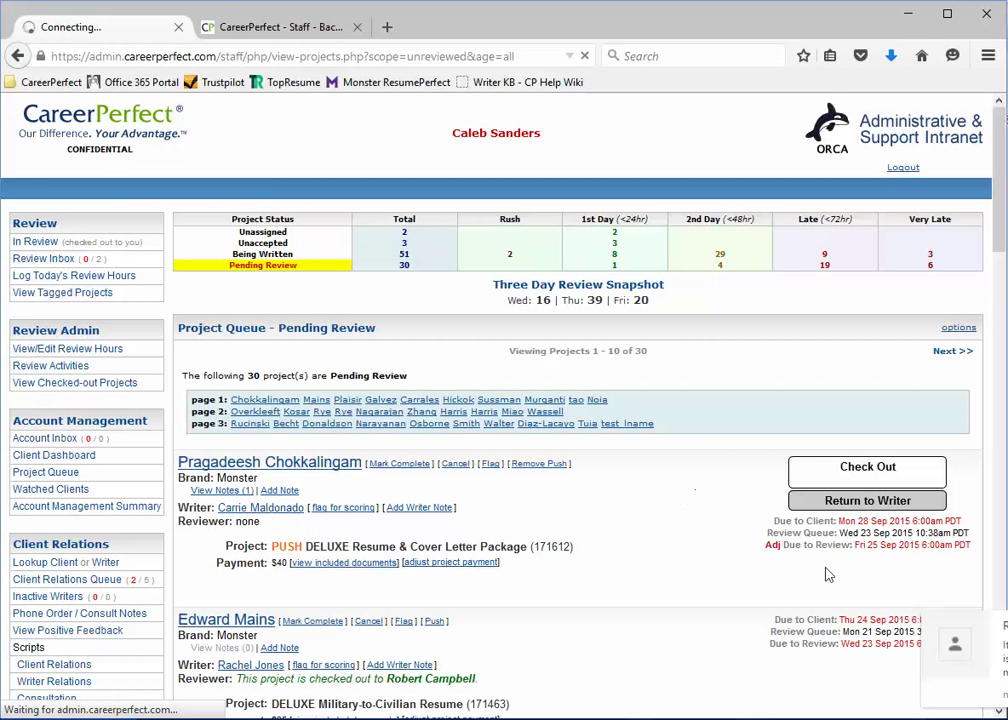
pyautogui.scroll(-2, 640, 535)
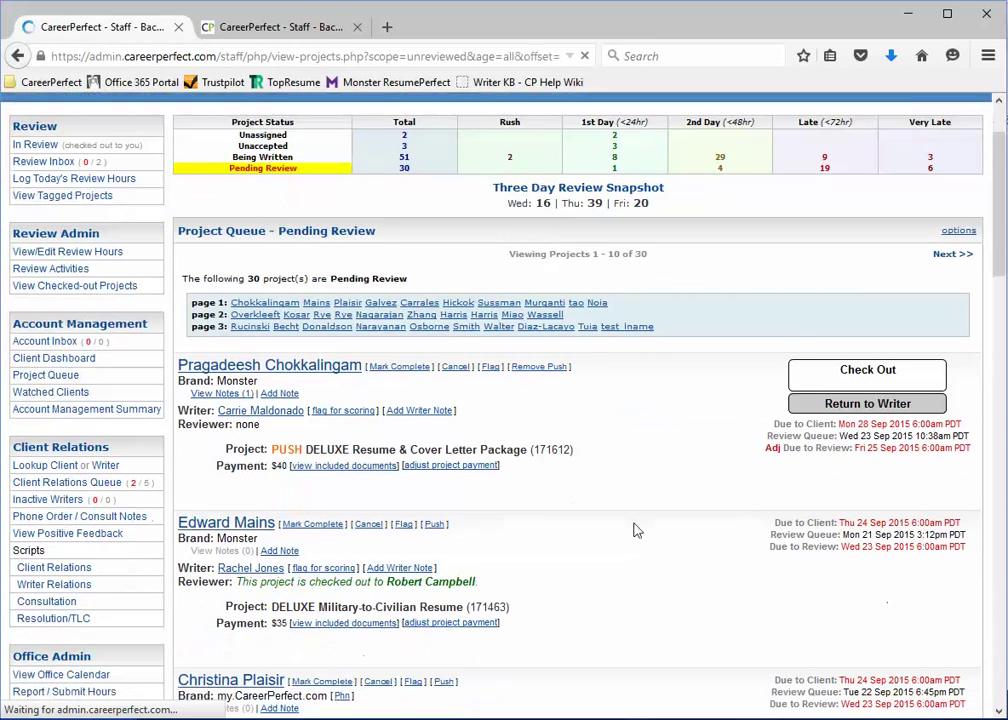
pyautogui.scroll(2, 754, 254)
pyautogui.click(813, 228)
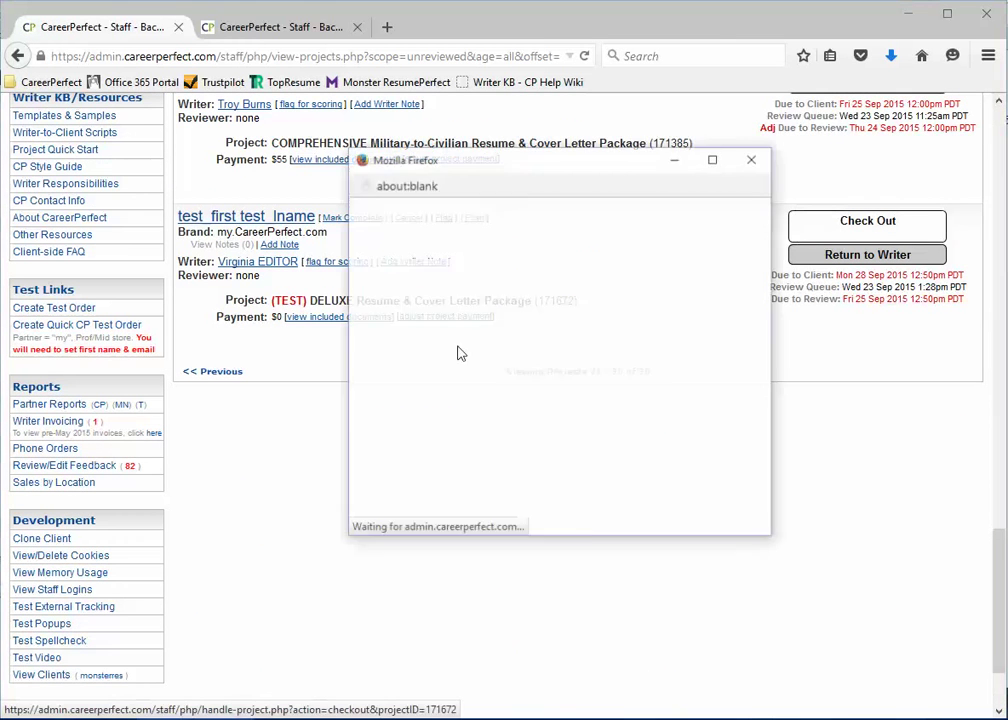
pyautogui.click(556, 311)
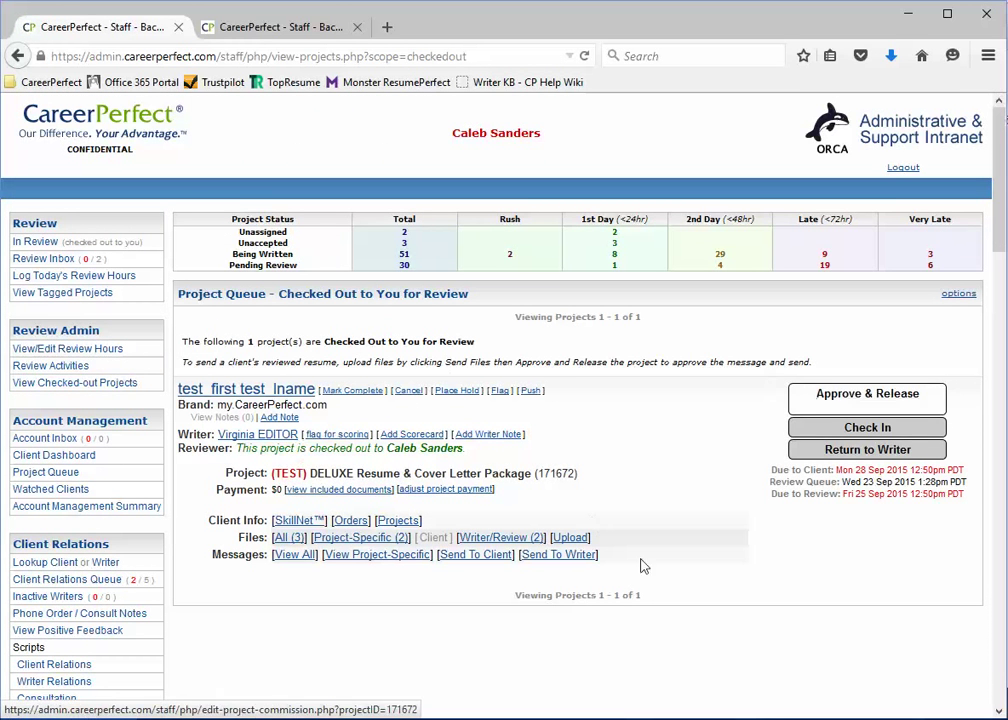
# Open the test project's approve and release form and attach test.doc from Documents as the Presentation Resume draft.
pyautogui.click(848, 398)
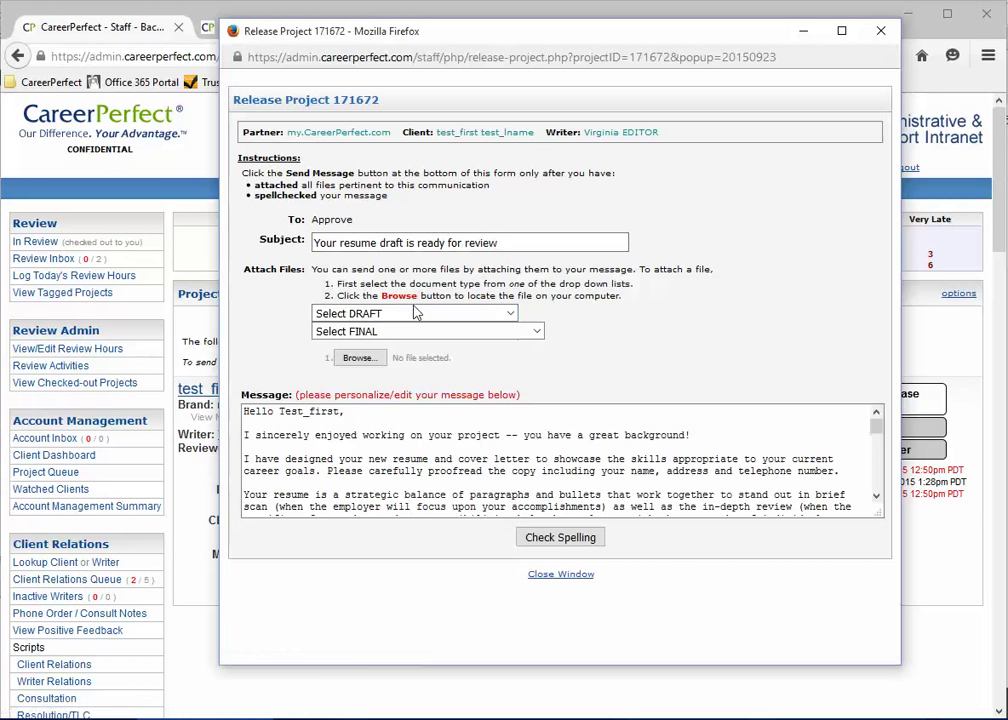
pyautogui.click(475, 313)
pyautogui.click(388, 362)
pyautogui.click(370, 358)
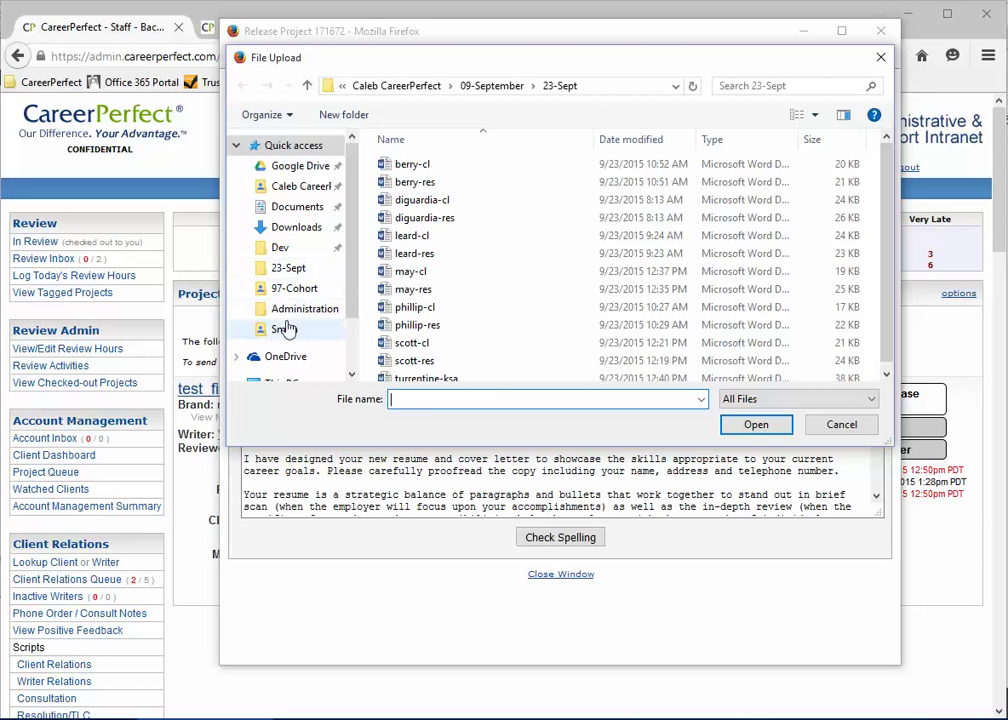
pyautogui.click(284, 207)
pyautogui.click(420, 401)
pyautogui.write('test.d')
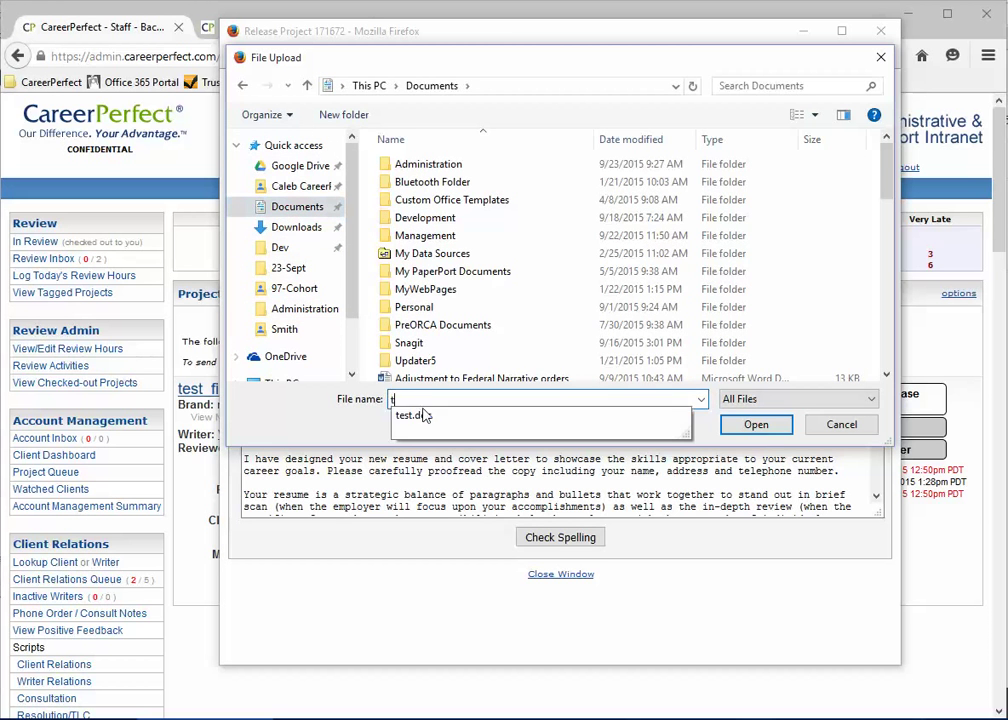
pyautogui.click(422, 416)
pyautogui.click(756, 424)
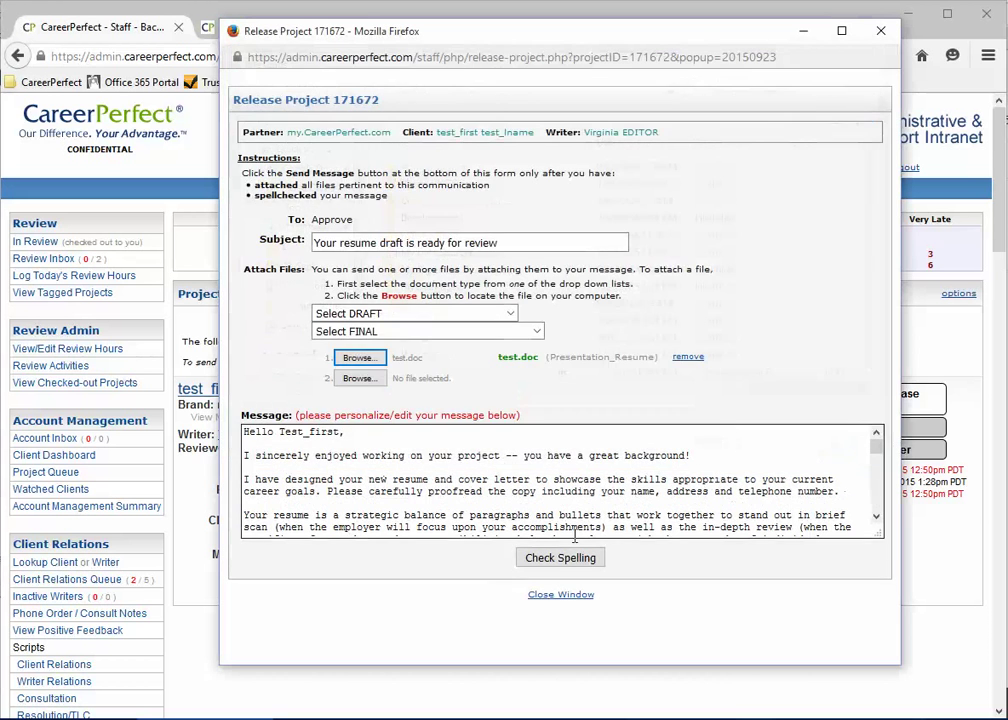
# Spell-check the release message, send it to approve and release the test project to the client, and close the release window.
pyautogui.click(535, 558)
pyautogui.scroll(-5, 600, 420)
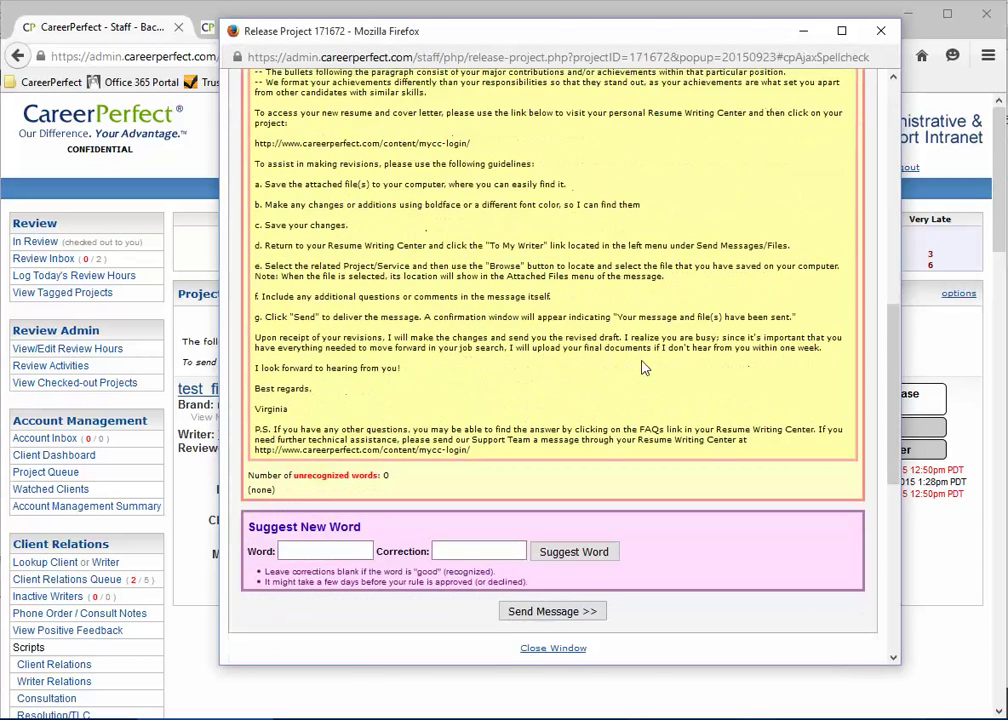
pyautogui.click(564, 434)
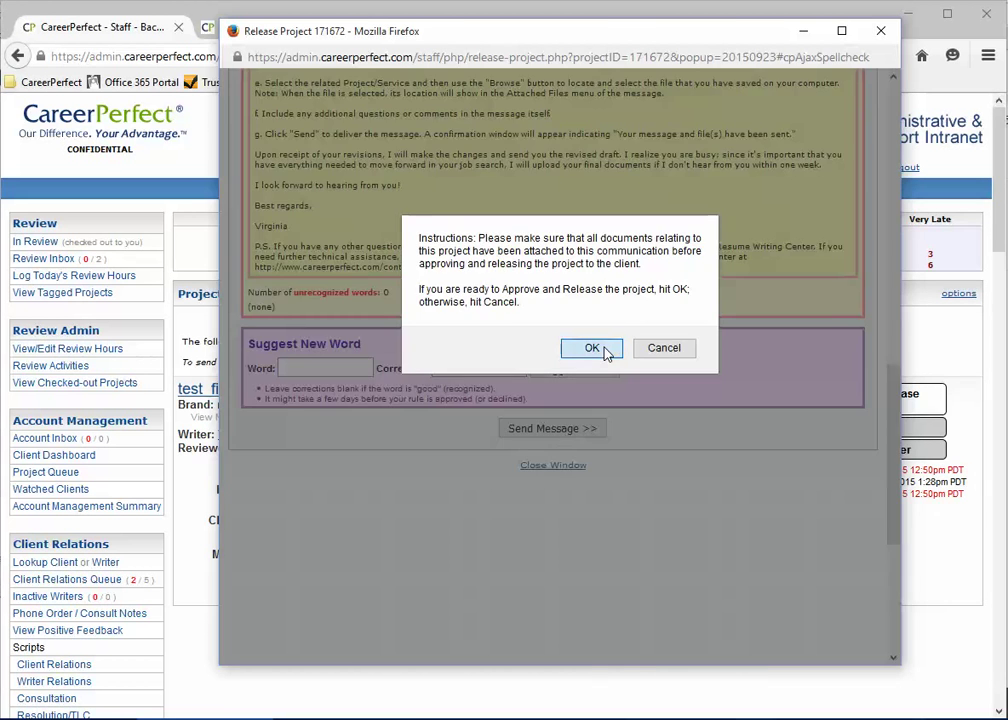
pyautogui.click(600, 352)
pyautogui.click(878, 32)
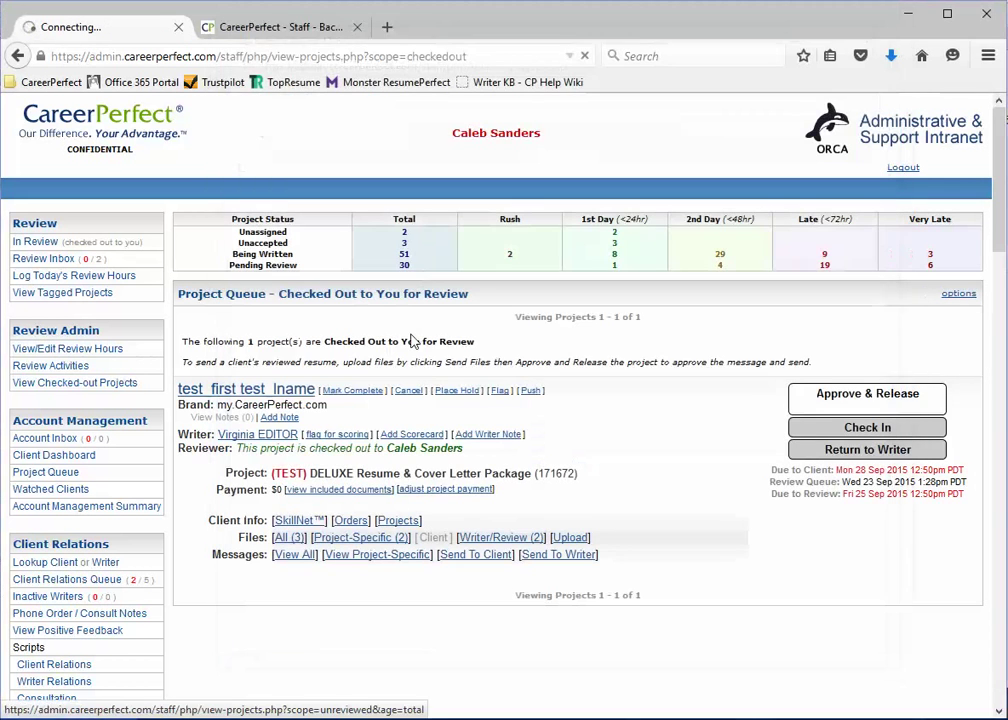
# Switch back to the Writer Extranet and reload its In Review project list.
pyautogui.click(280, 32)
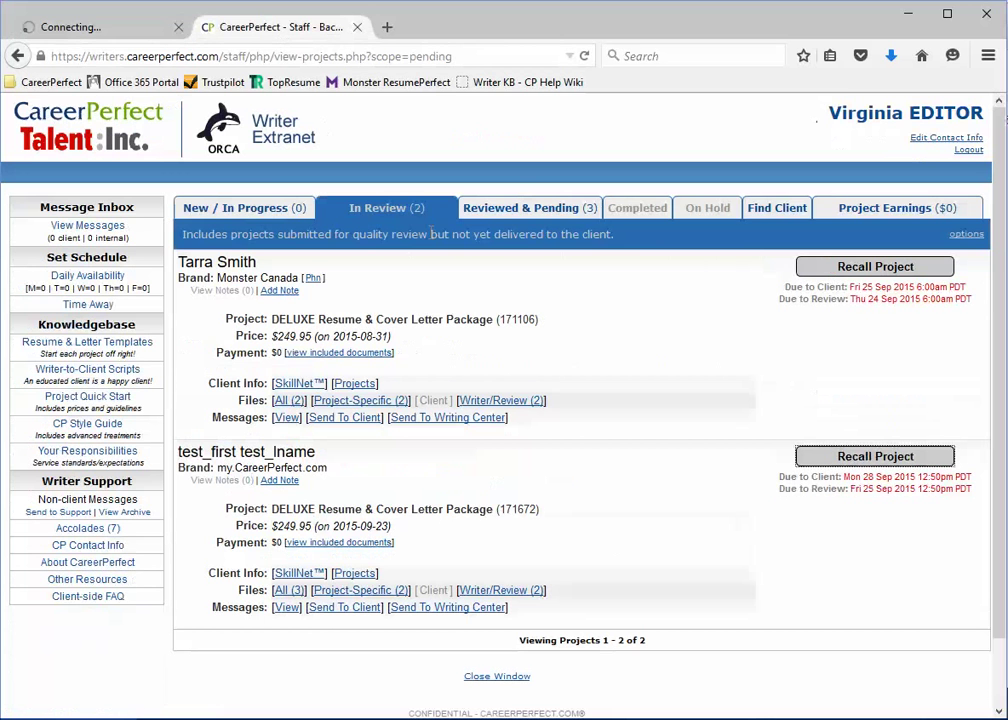
pyautogui.rightClick(669, 351)
pyautogui.click(771, 365)
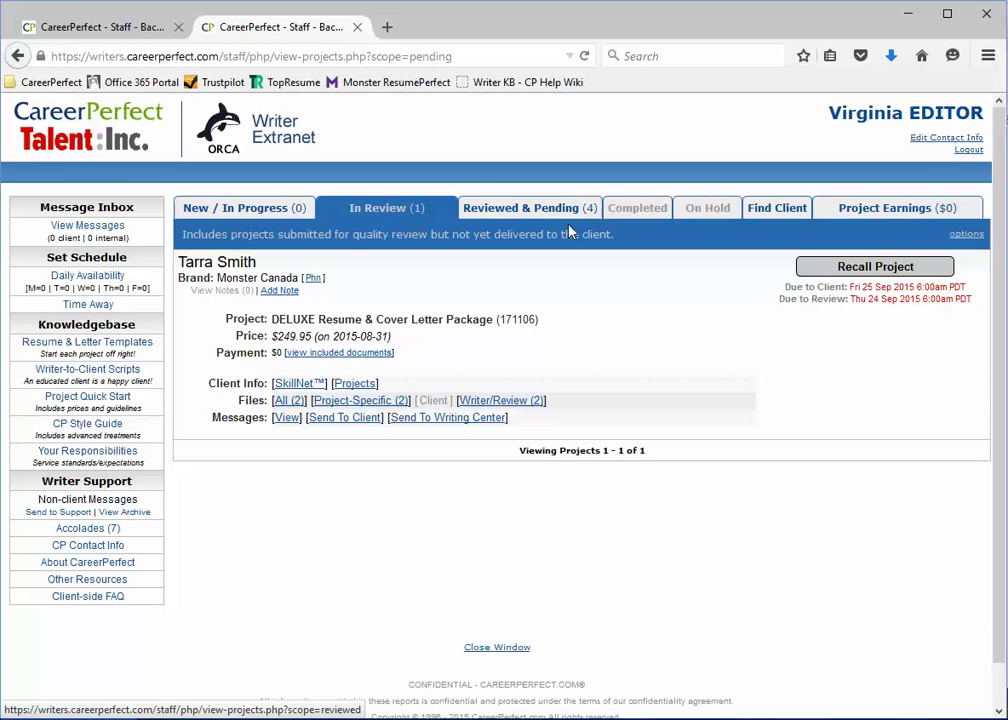
# View the Reviewed & Pending projects and examine the test project's release date and days in revision.
pyautogui.click(528, 213)
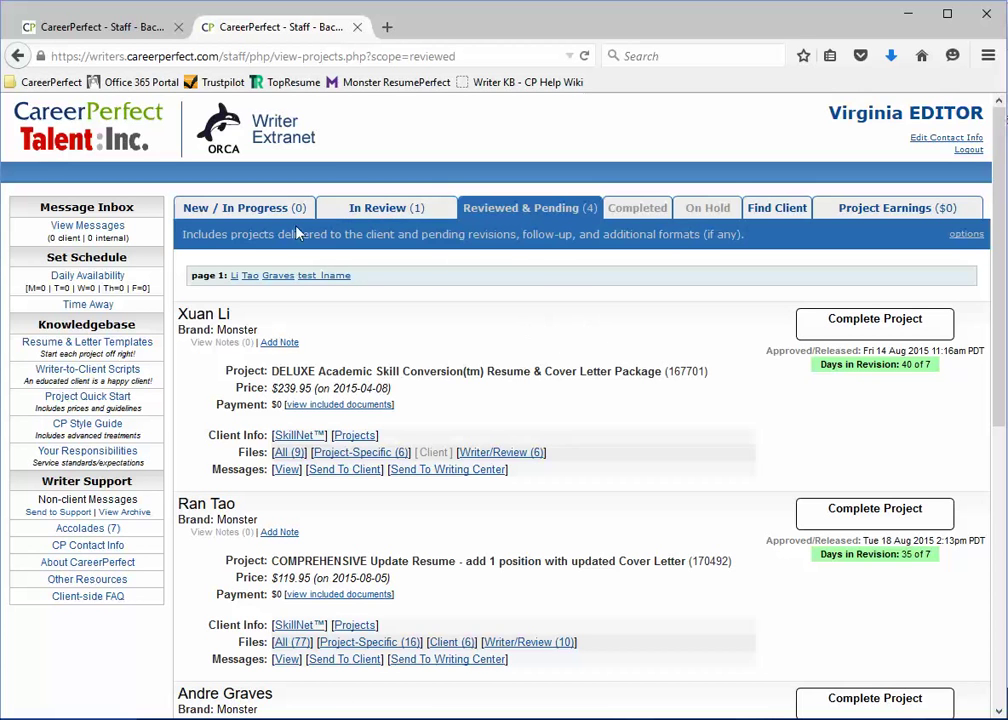
pyautogui.scroll(-1, 580, 364)
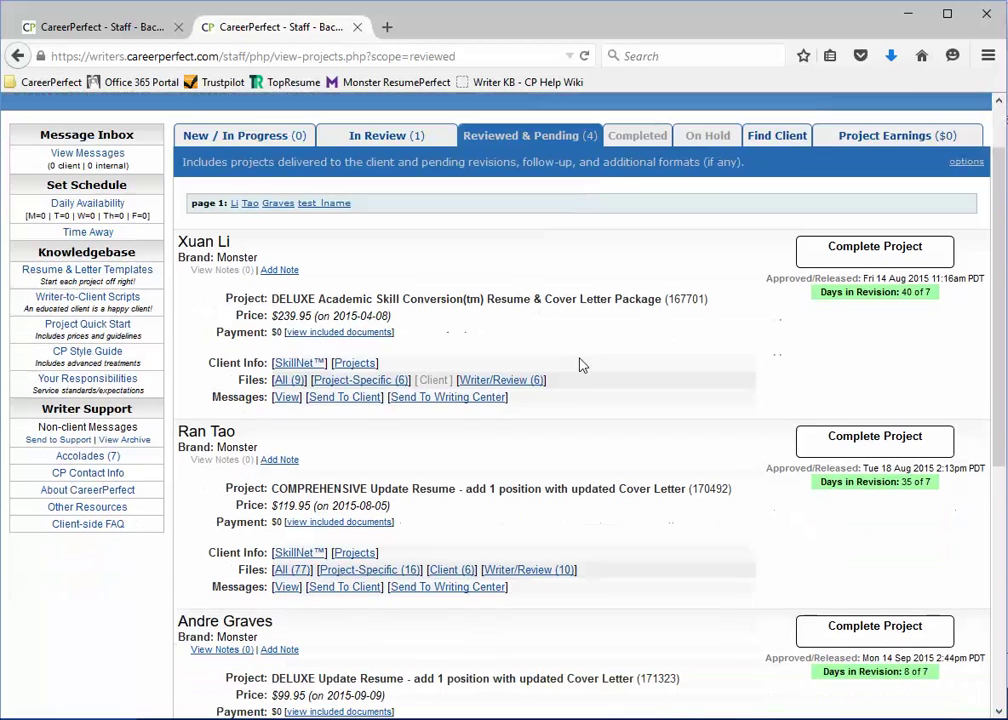
pyautogui.scroll(-6, 596, 331)
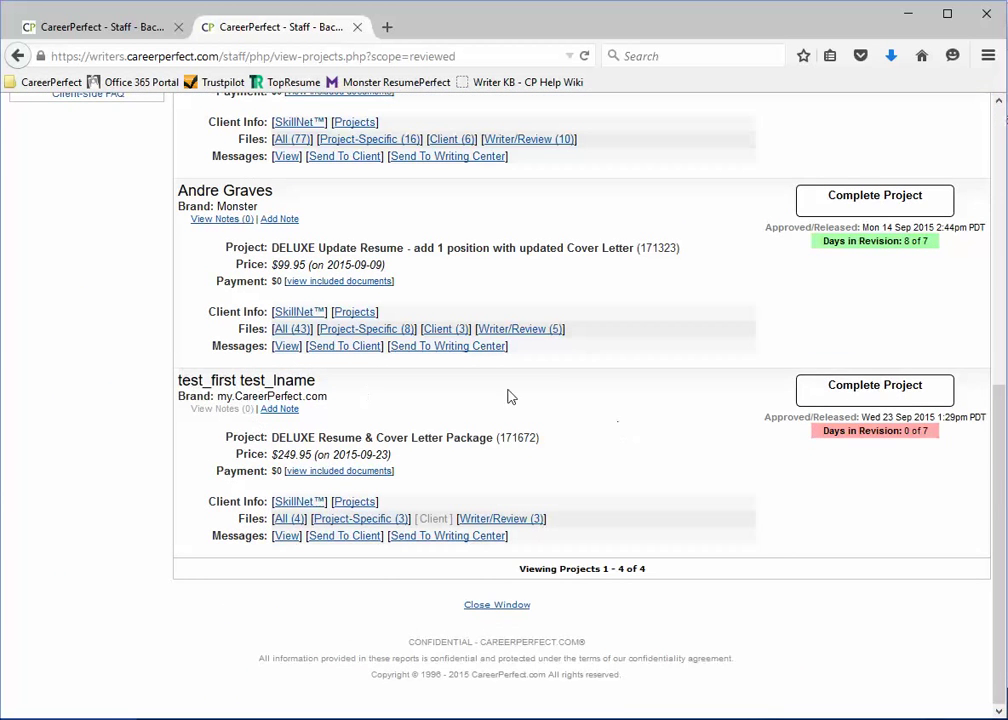
pyautogui.scroll(7, 724, 300)
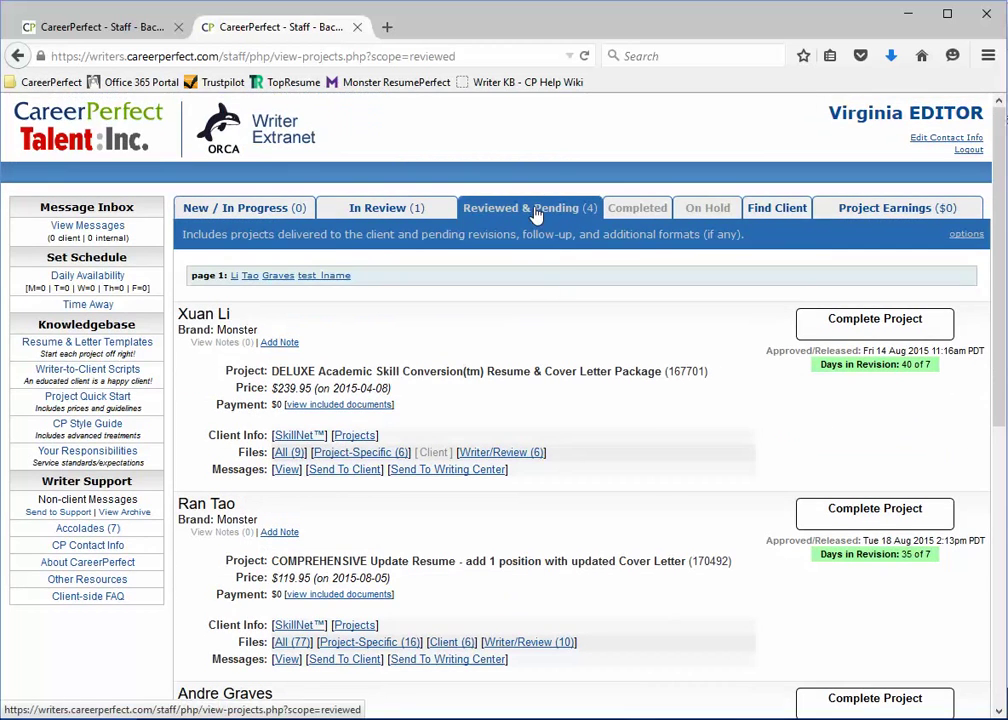
pyautogui.scroll(-7, 537, 214)
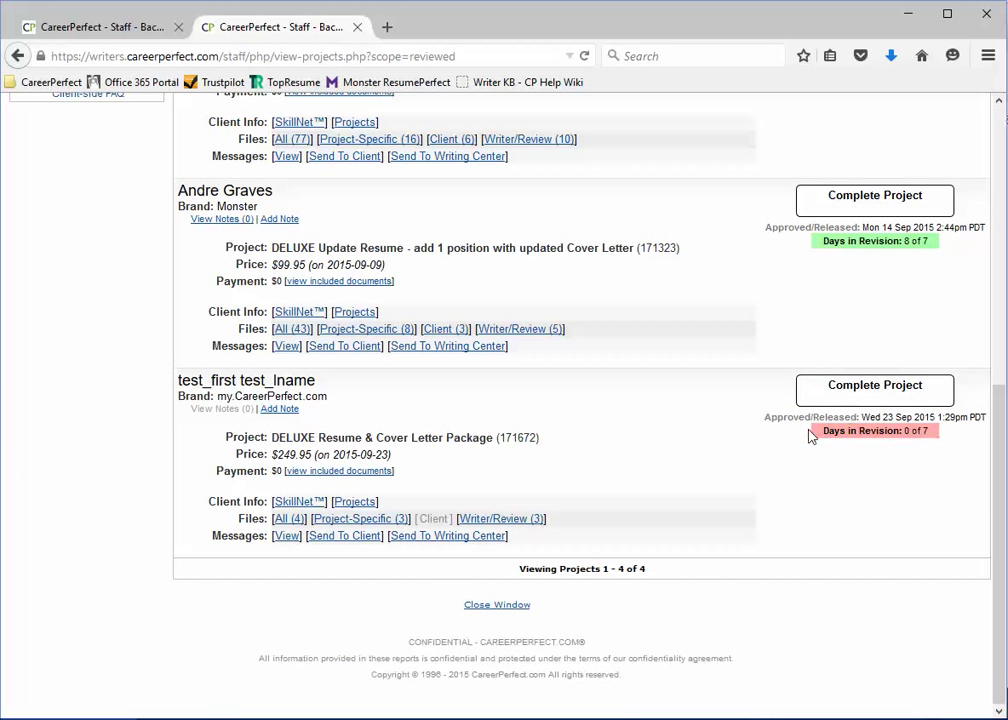
pyautogui.moveTo(812, 434); pyautogui.dragTo(952, 436)
pyautogui.click(833, 474)
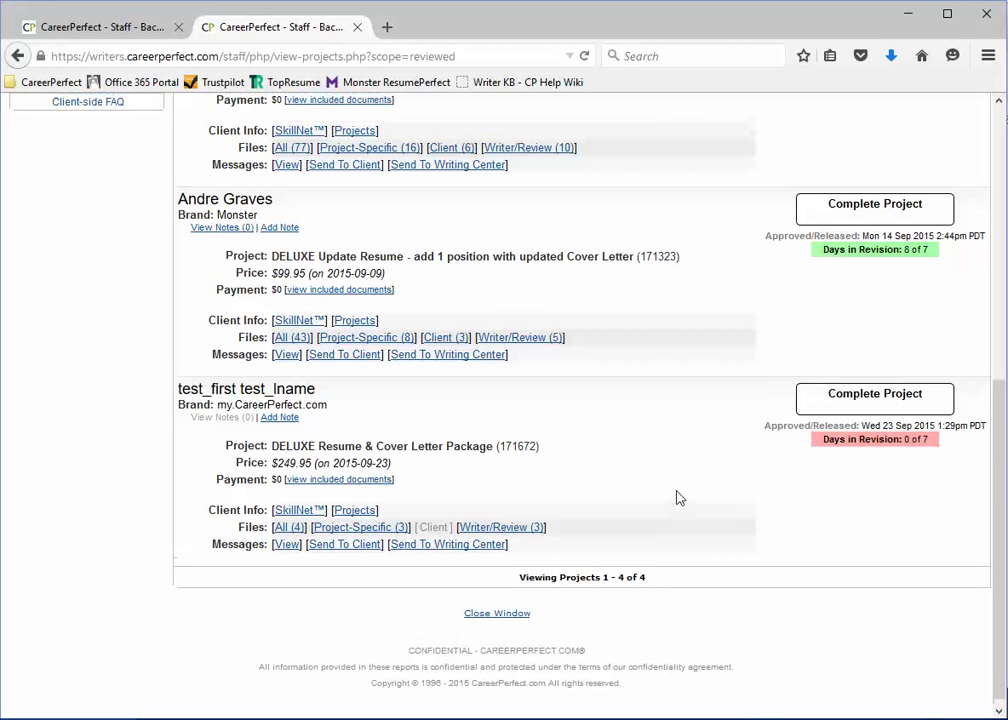
pyautogui.scroll(2, 675, 497)
pyautogui.scroll(-2, 680, 497)
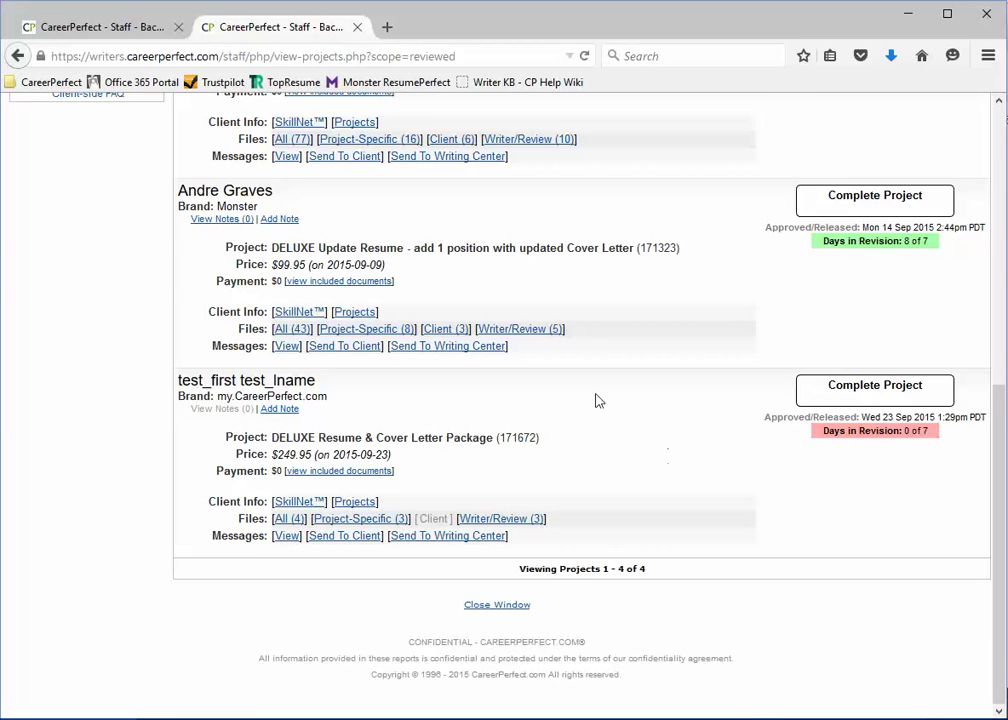
pyautogui.scroll(5, 475, 414)
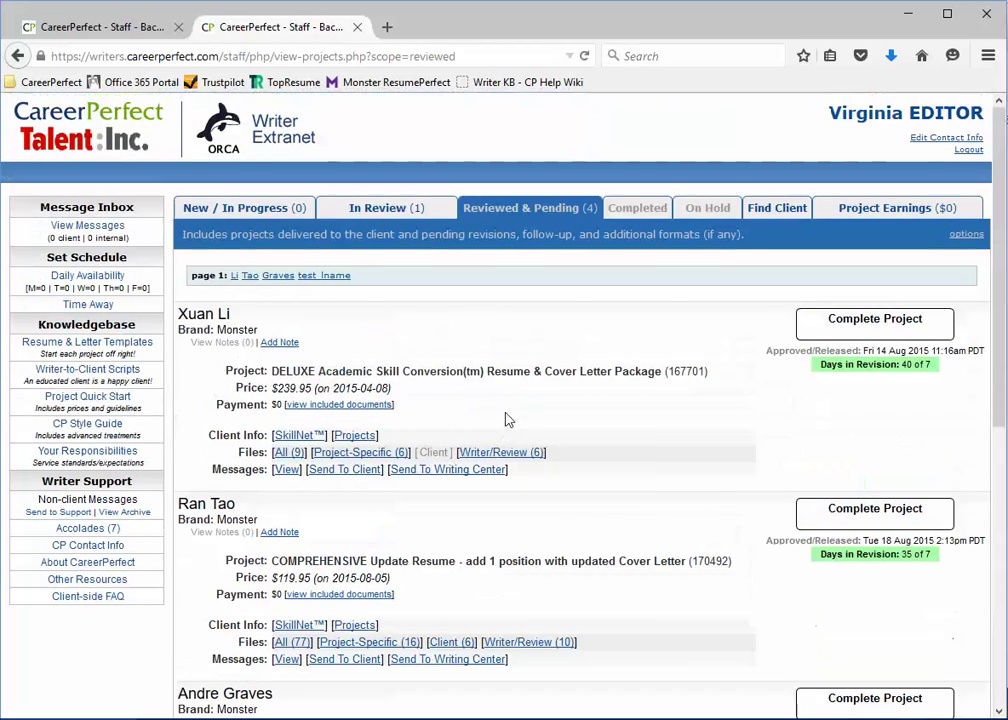
# Open the Writer-to-Client Scripts, read the Managing unresponsive clients script with its first and second nudges, and close the scripts window.
pyautogui.click(88, 370)
pyautogui.scroll(-3, 290, 400)
pyautogui.scroll(-2, 277, 410)
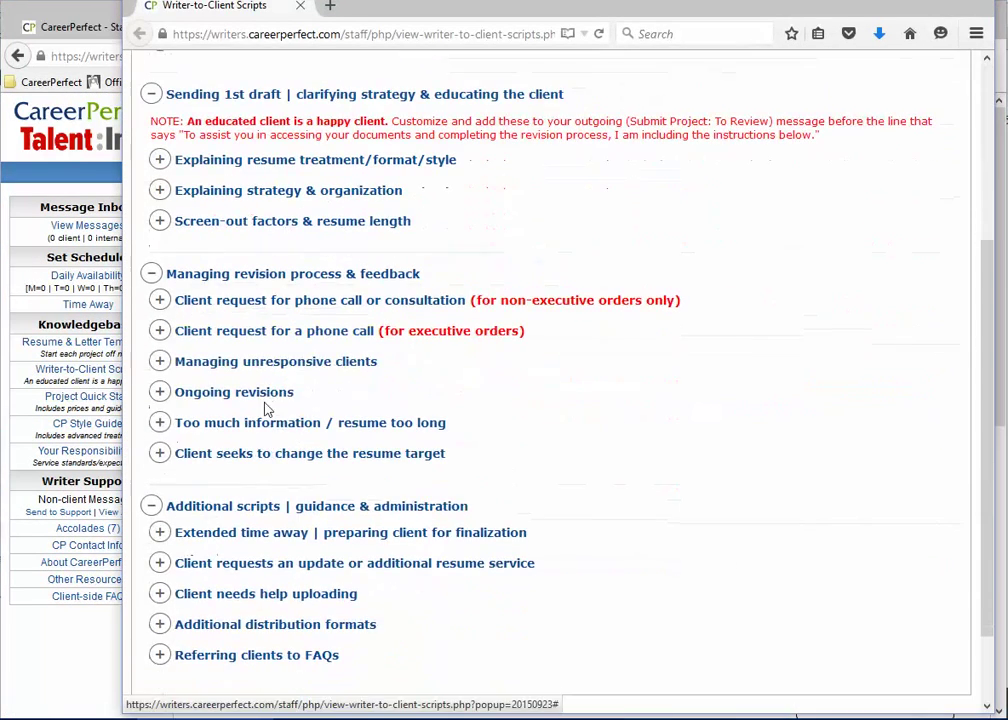
pyautogui.click(158, 362)
pyautogui.scroll(-3, 250, 367)
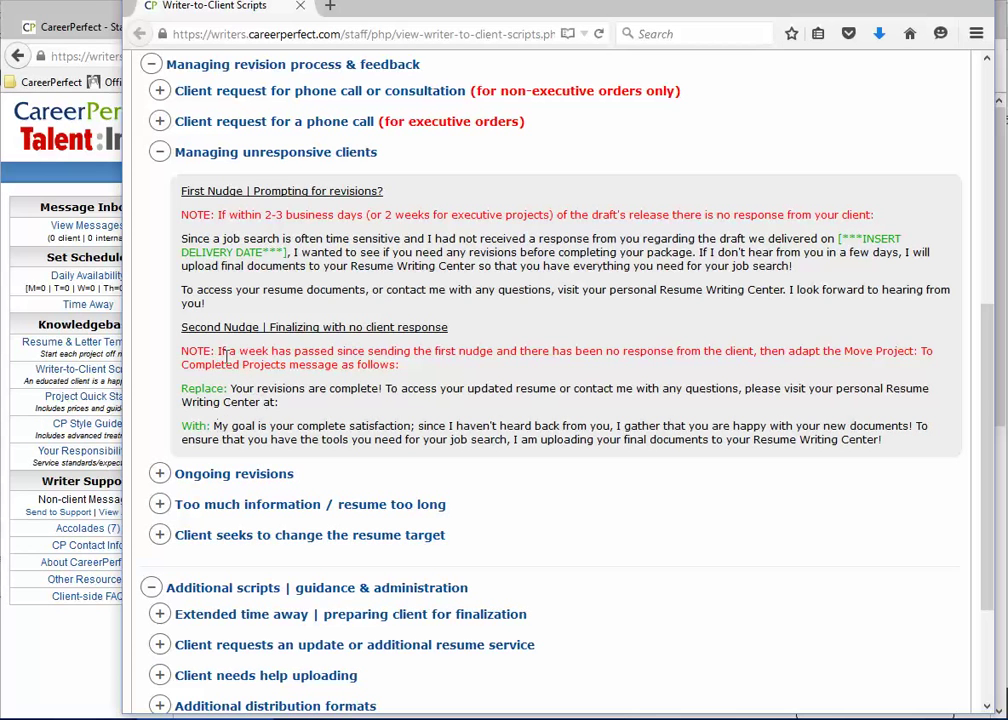
pyautogui.moveTo(233, 387); pyautogui.dragTo(280, 402)
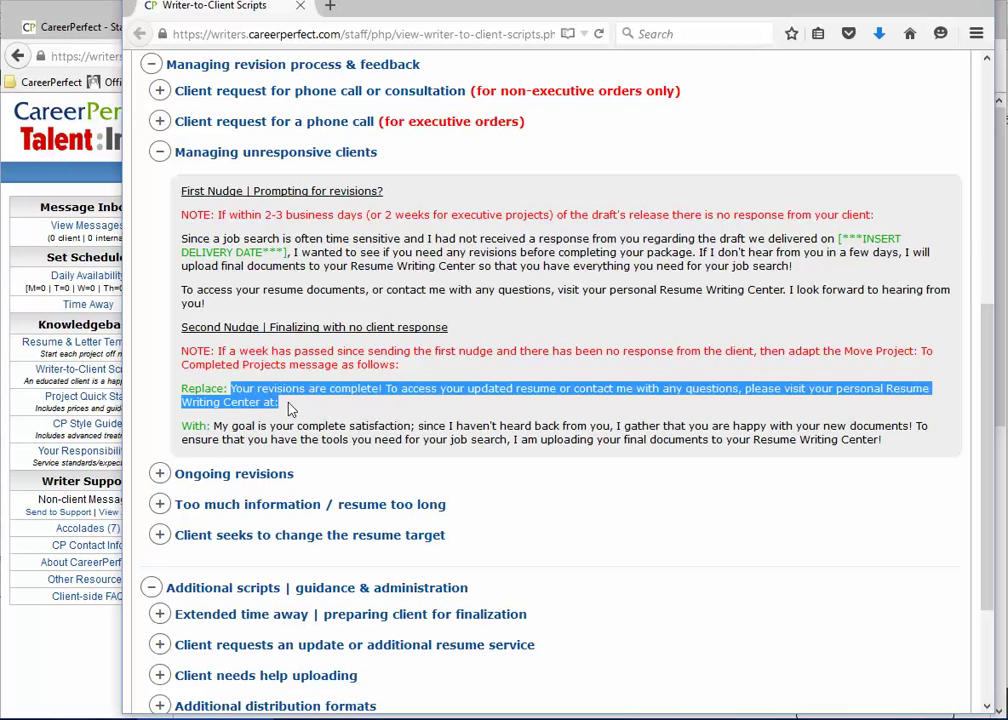
pyautogui.click(220, 430)
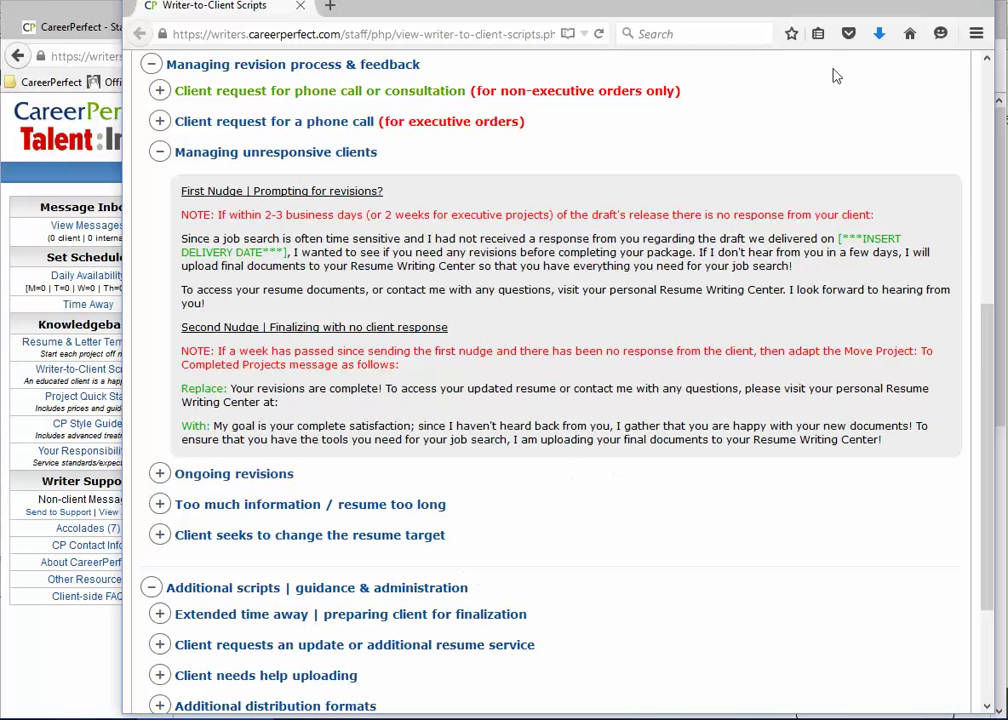
pyautogui.hotkey('ctrl', 'w')
# Open the test project's Complete Project form and read through its prefilled client message.
pyautogui.scroll(-4, 601, 400)
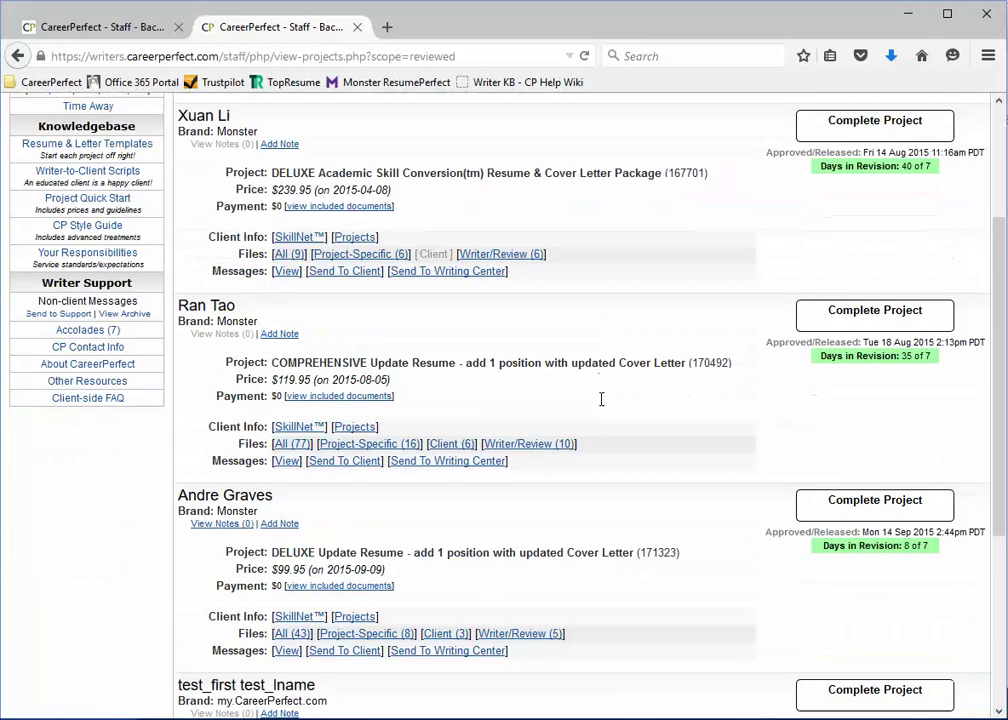
pyautogui.scroll(-2, 662, 399)
pyautogui.scroll(-4, 650, 396)
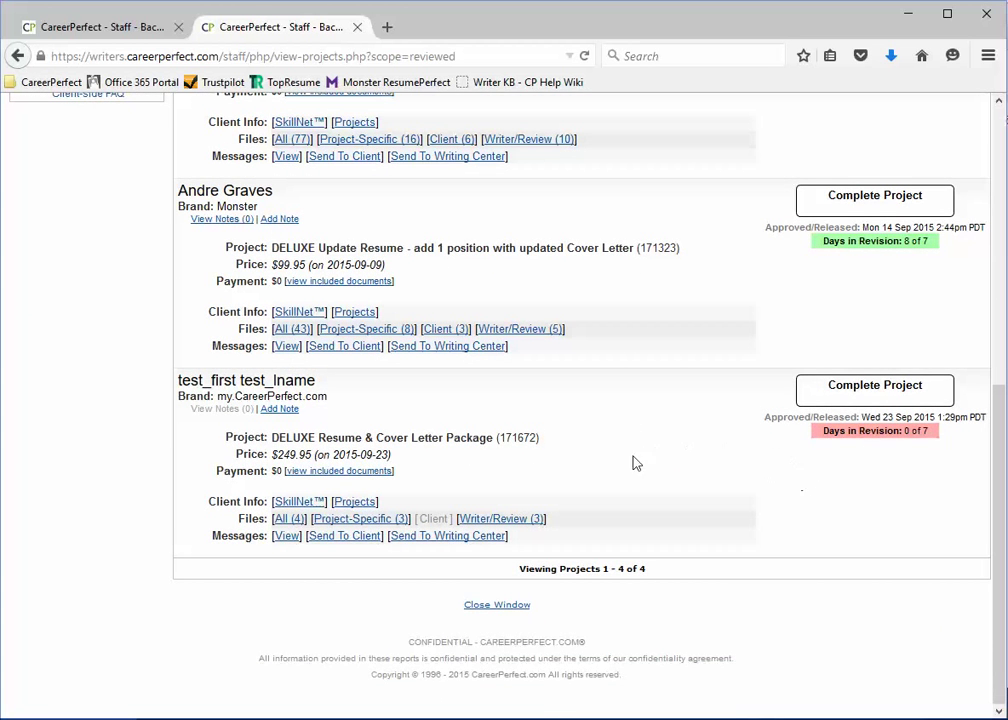
pyautogui.click(826, 398)
pyautogui.scroll(-1, 682, 243)
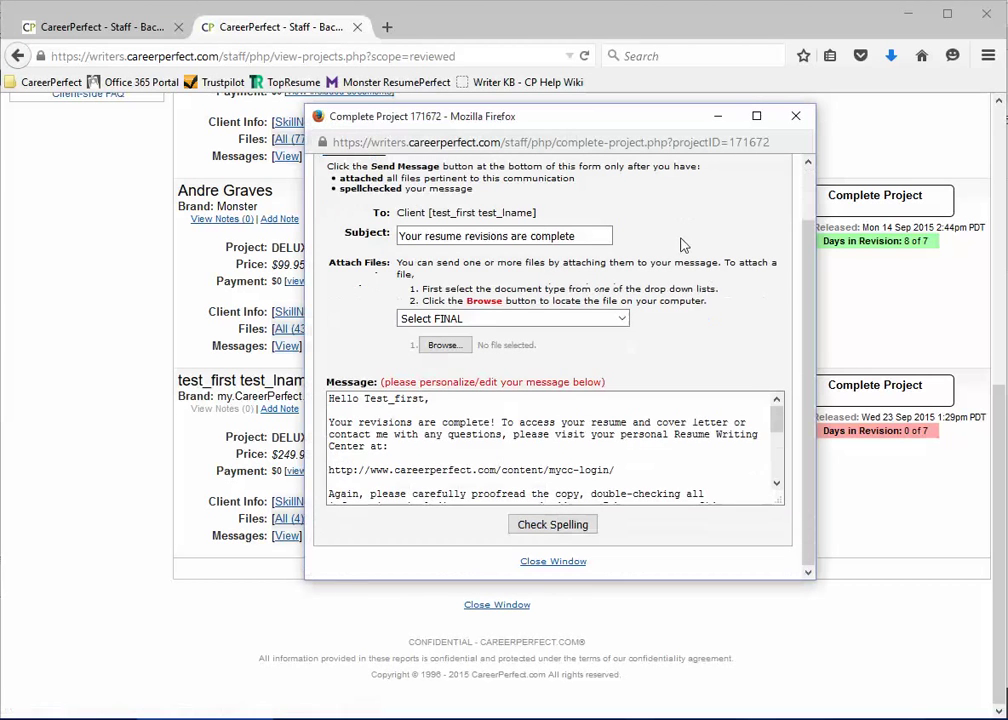
pyautogui.scroll(-1, 667, 440)
pyautogui.scroll(-3, 667, 440)
pyautogui.scroll(4, 666, 441)
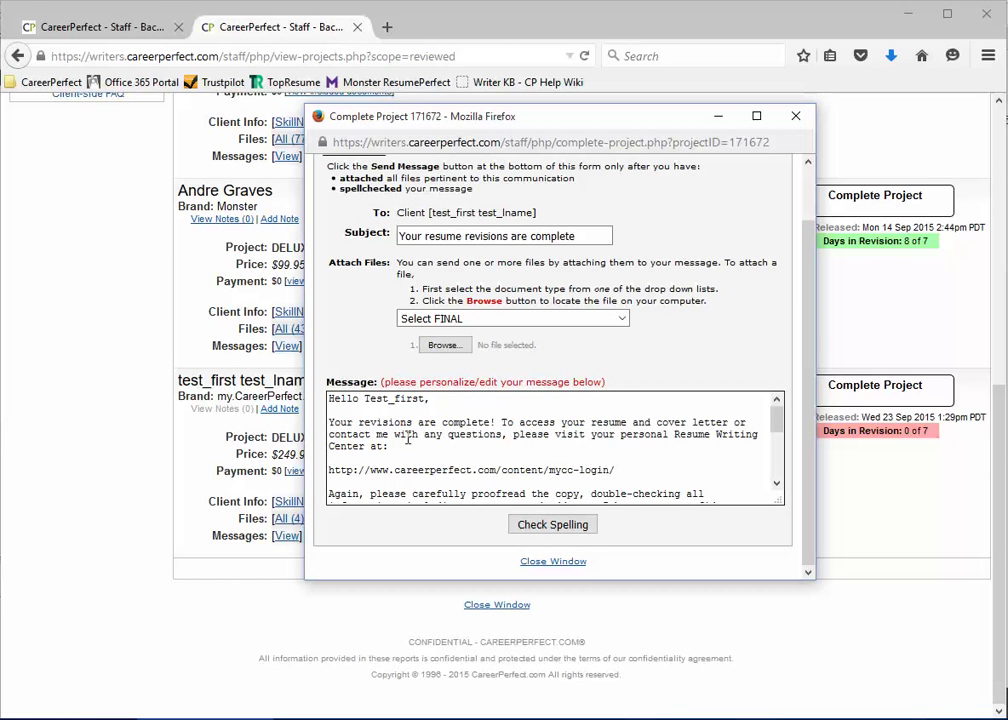
pyautogui.scroll(-3, 408, 441)
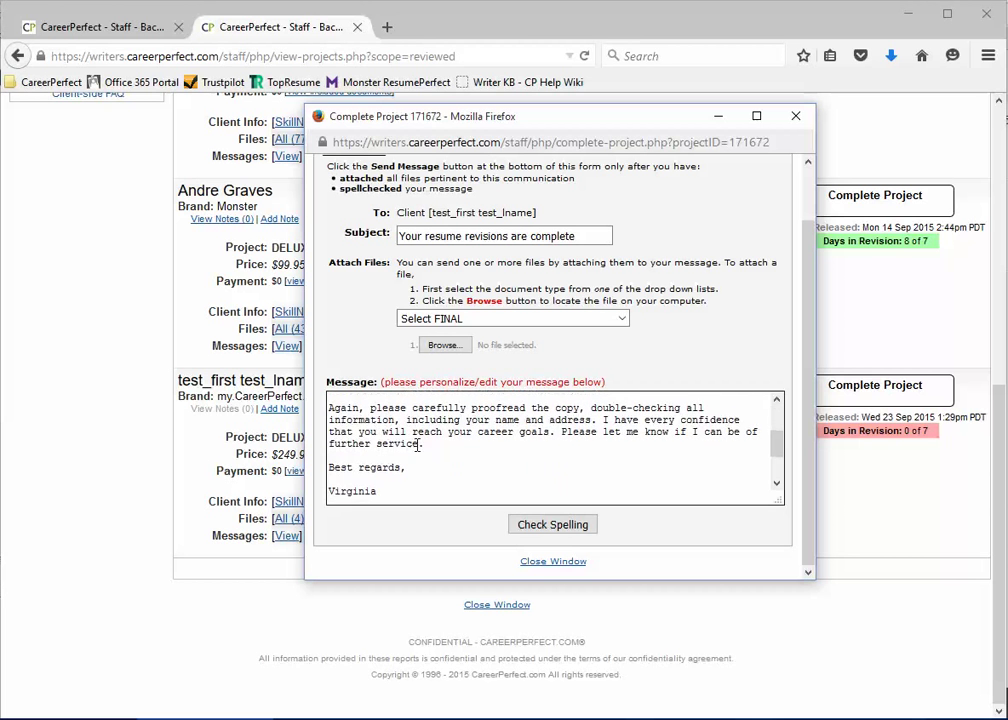
pyautogui.scroll(3, 426, 447)
pyautogui.scroll(1, 427, 443)
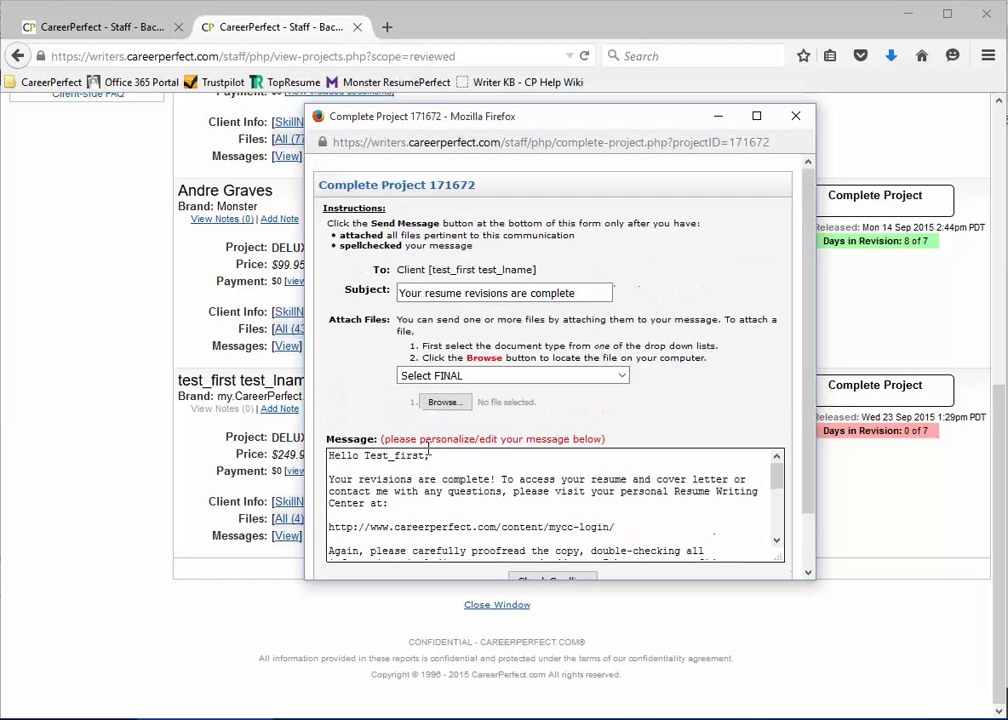
pyautogui.scroll(-1, 730, 350)
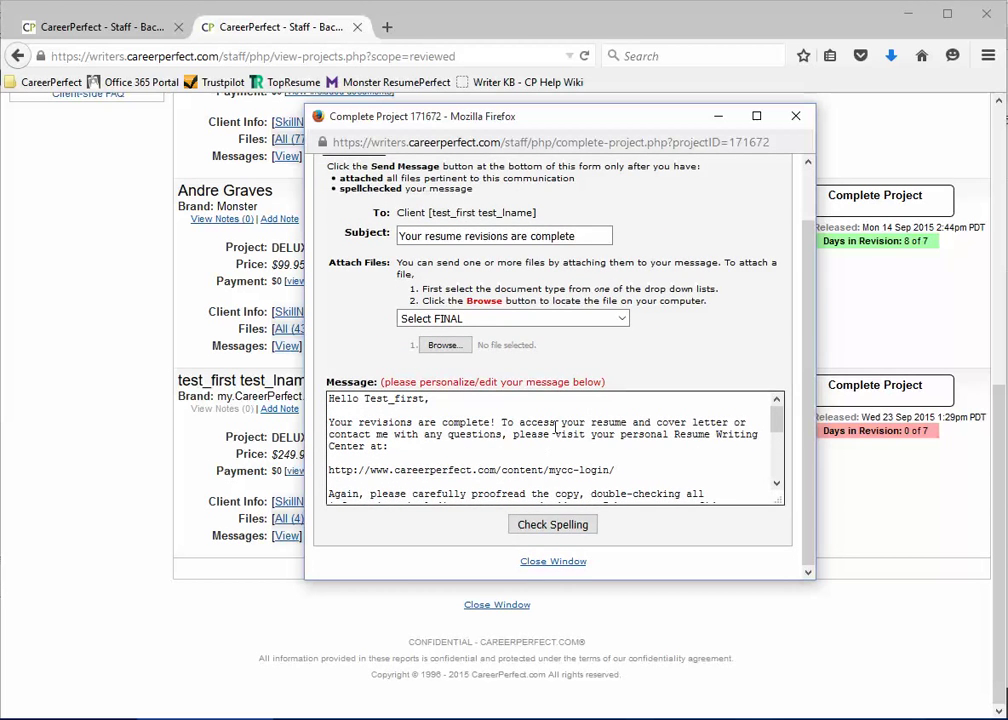
# Attach test.doc from Documents as the Final Presentation Resume and check the attachment's document type label.
pyautogui.click(432, 318)
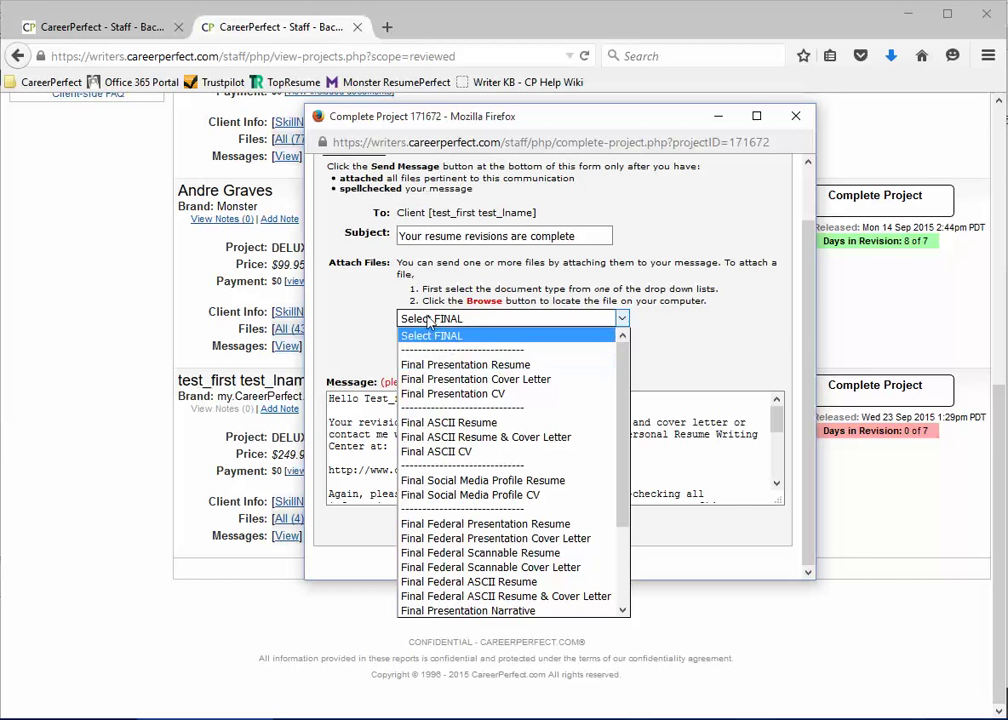
pyautogui.click(458, 366)
pyautogui.click(441, 344)
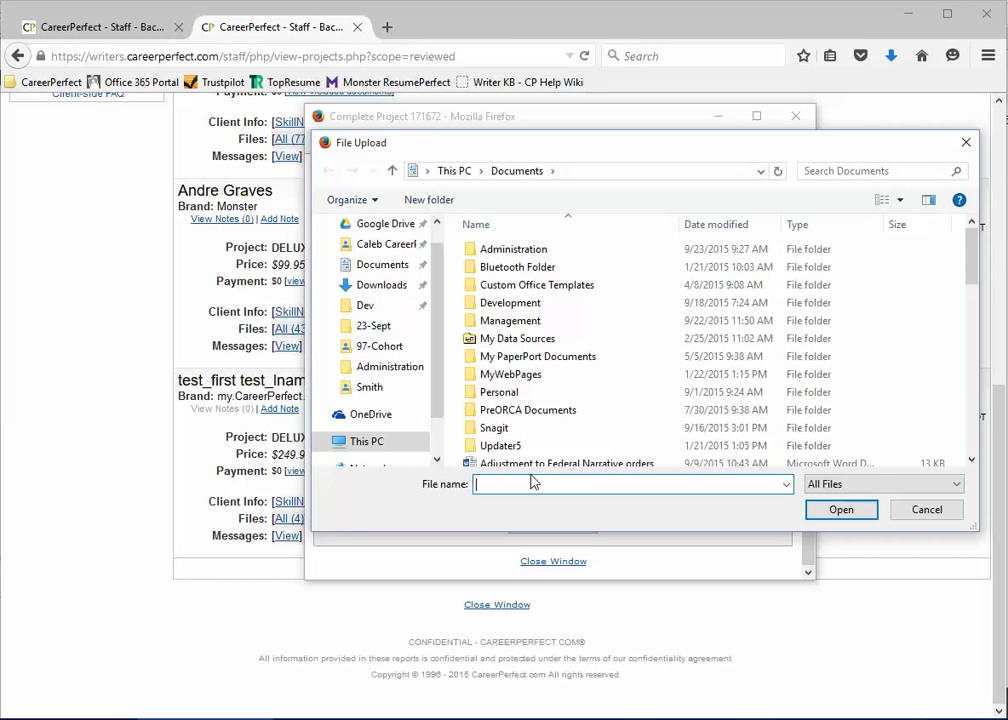
pyautogui.write('t')
pyautogui.click(668, 508)
pyautogui.press('Return')
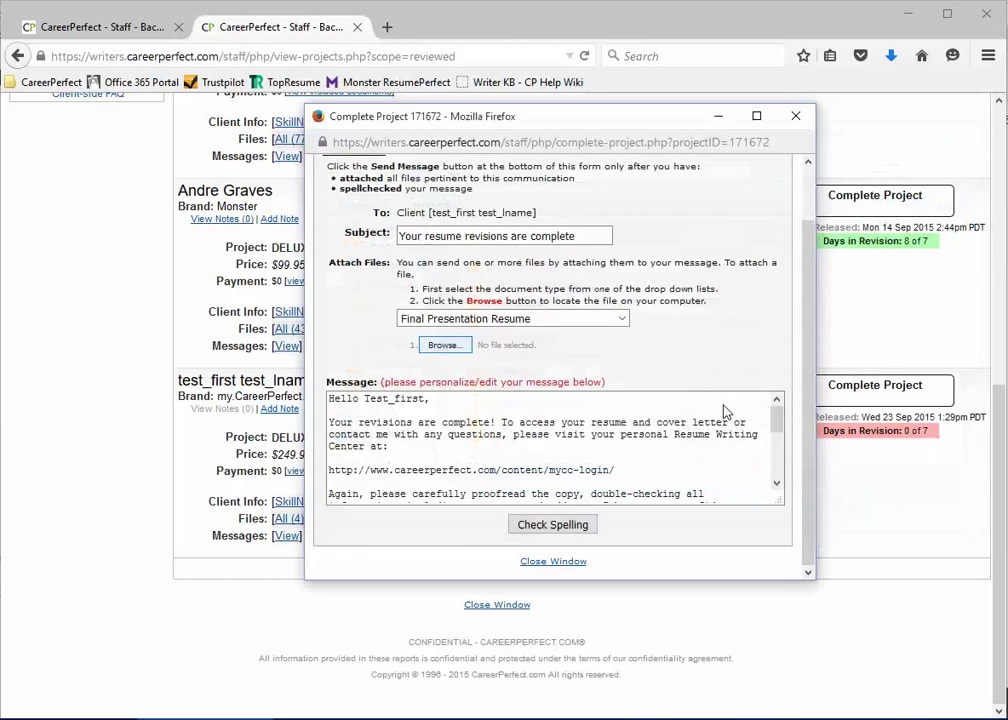
pyautogui.moveTo(638, 343); pyautogui.dragTo(772, 344)
pyautogui.click(755, 336)
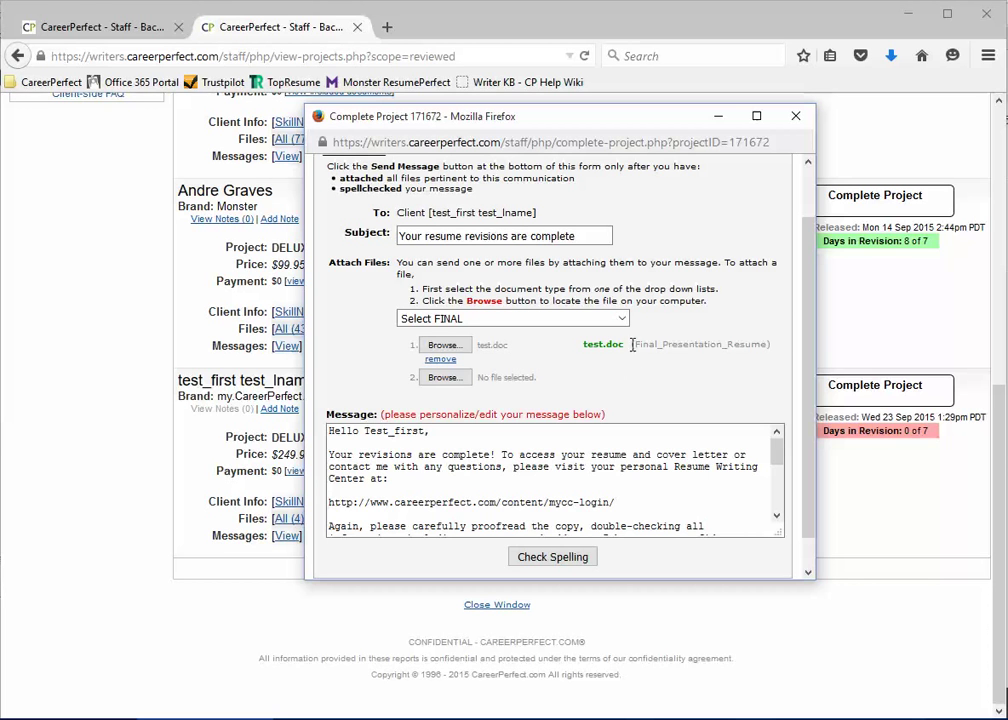
pyautogui.moveTo(634, 345); pyautogui.dragTo(768, 344)
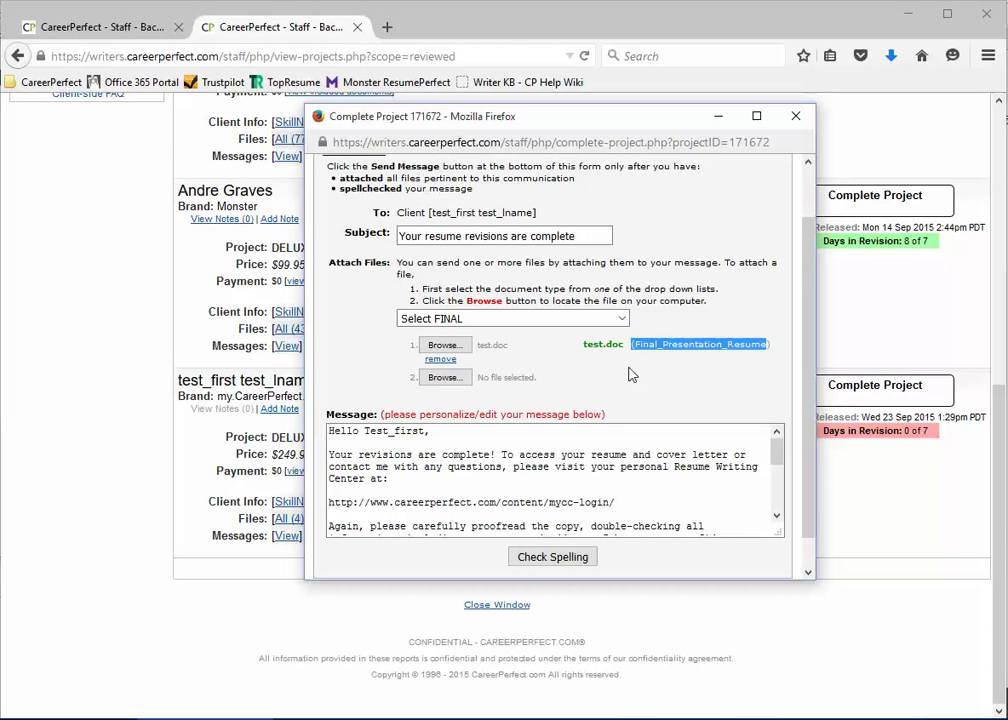
pyautogui.click(599, 343)
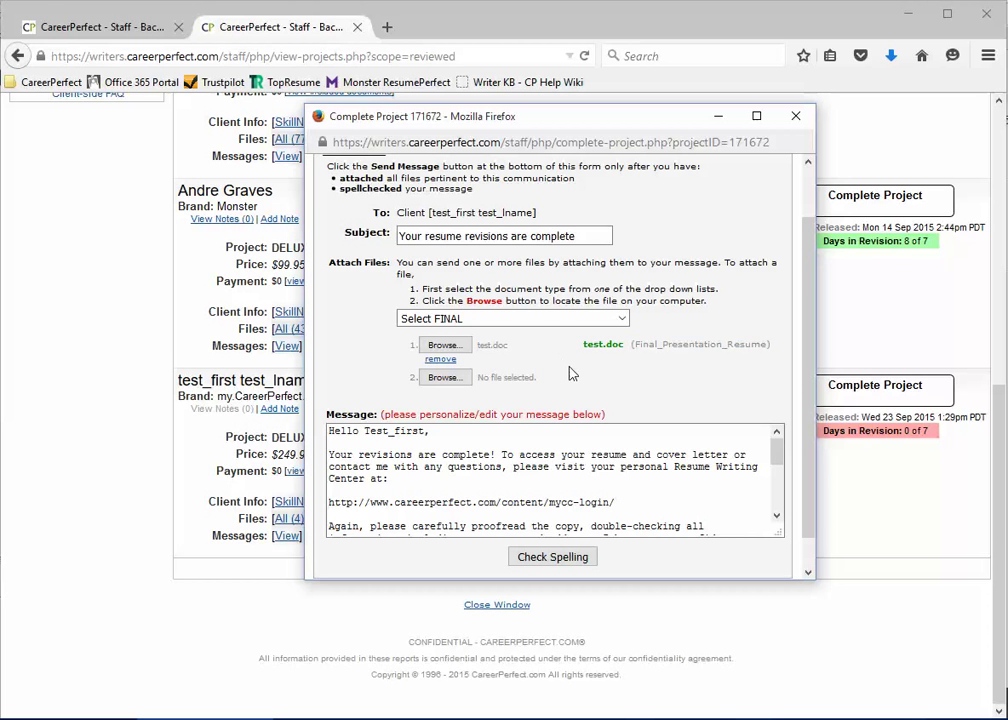
# Spell-check the completion message, review the results, and send the message to complete the test project.
pyautogui.scroll(-1, 590, 522)
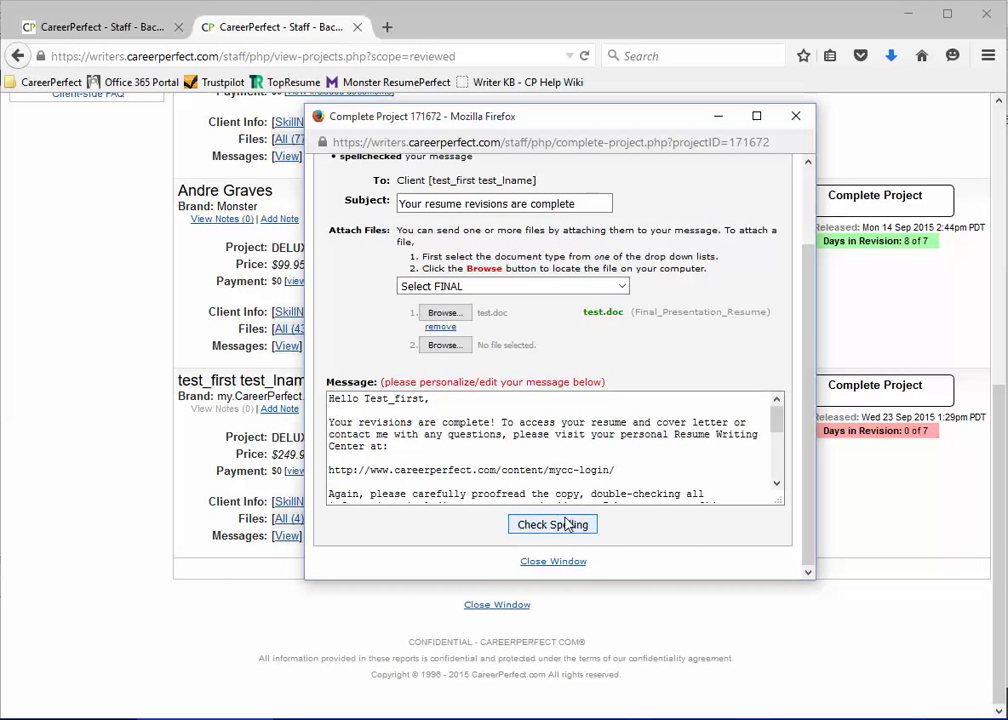
pyautogui.click(567, 526)
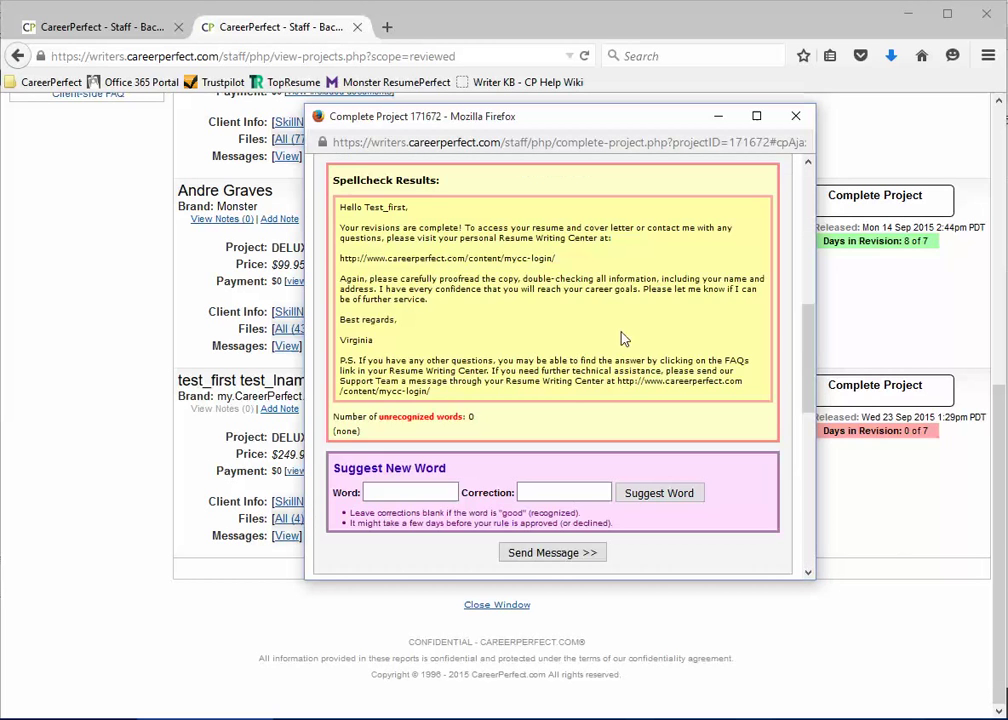
pyautogui.scroll(-3, 385, 238)
pyautogui.scroll(1, 387, 238)
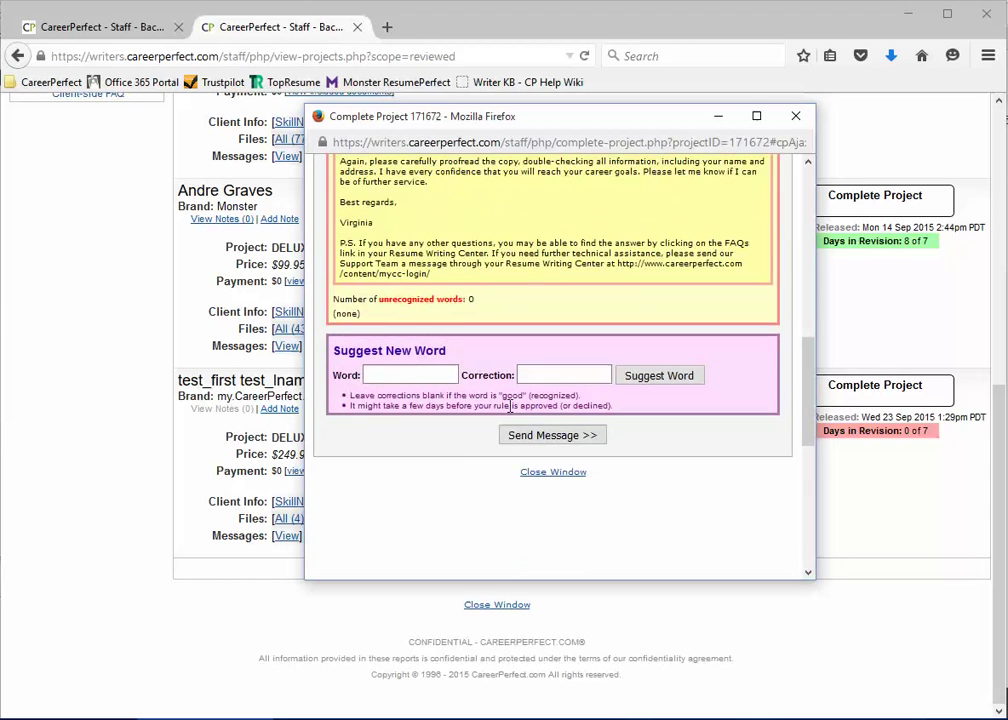
pyautogui.scroll(3, 360, 243)
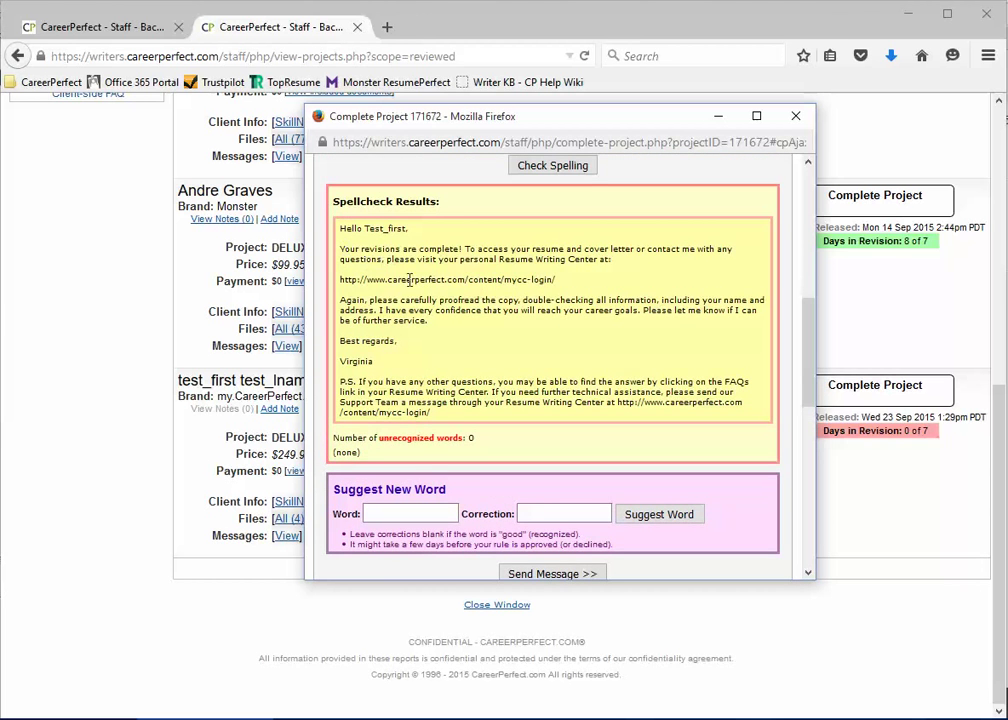
pyautogui.scroll(-4, 472, 321)
pyautogui.click(573, 466)
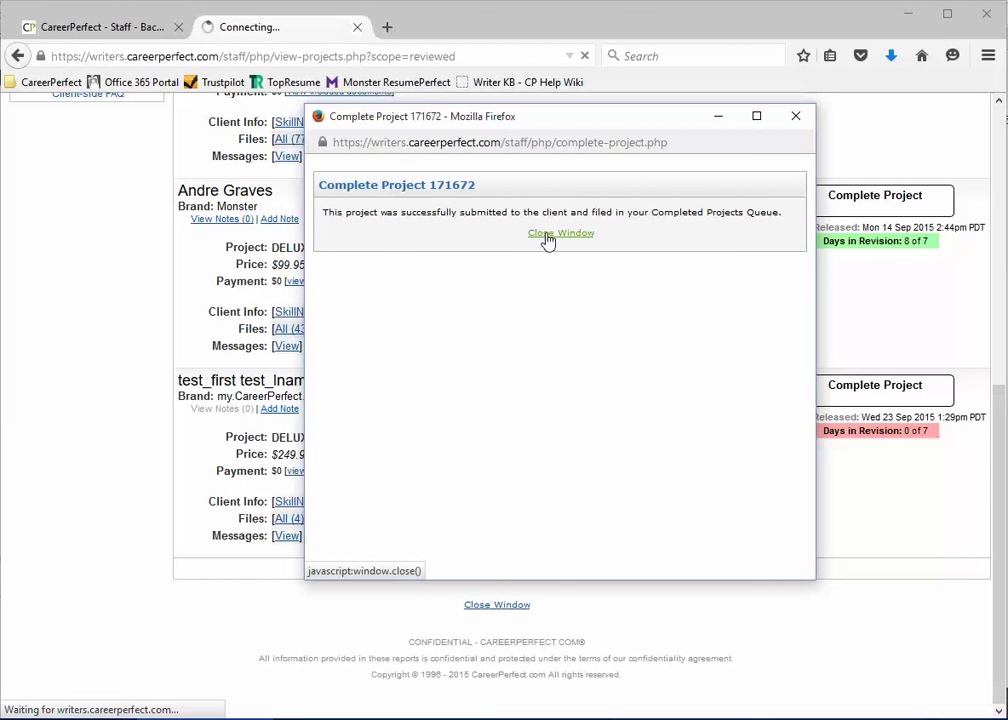
# Close the project completion confirmation window and open the list of Completed projects.
pyautogui.click(546, 236)
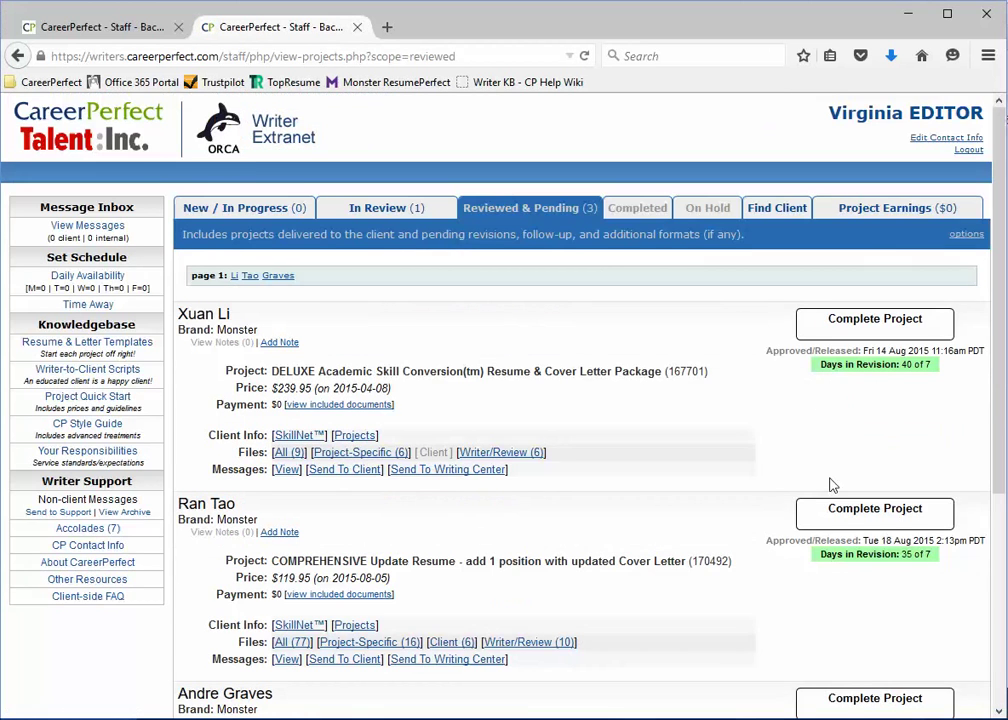
pyautogui.scroll(5, 780, 440)
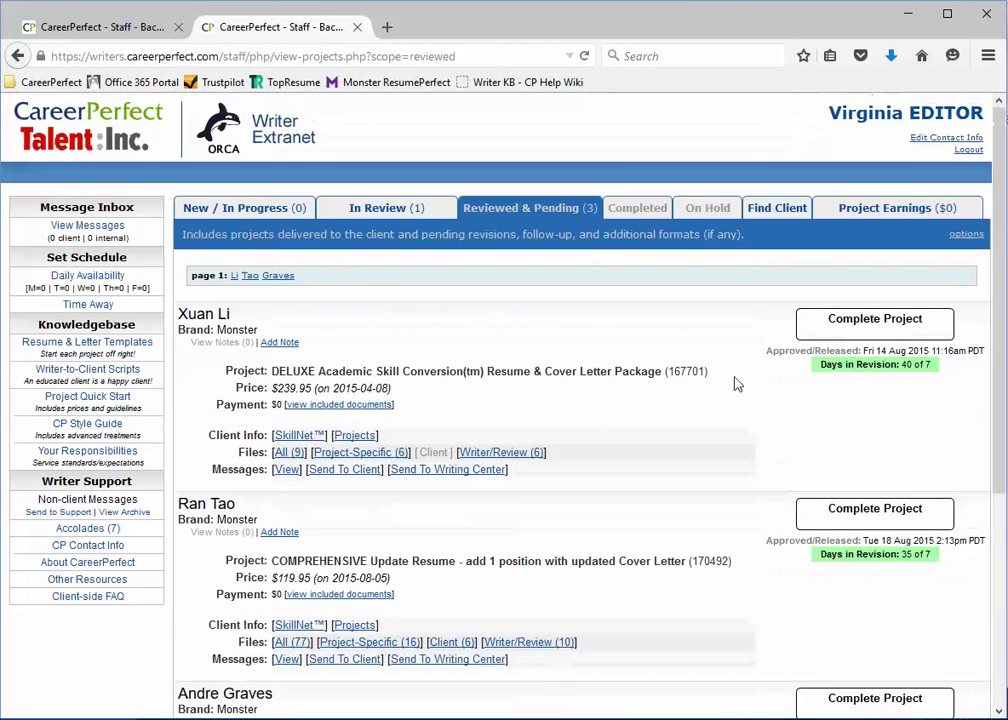
pyautogui.click(637, 212)
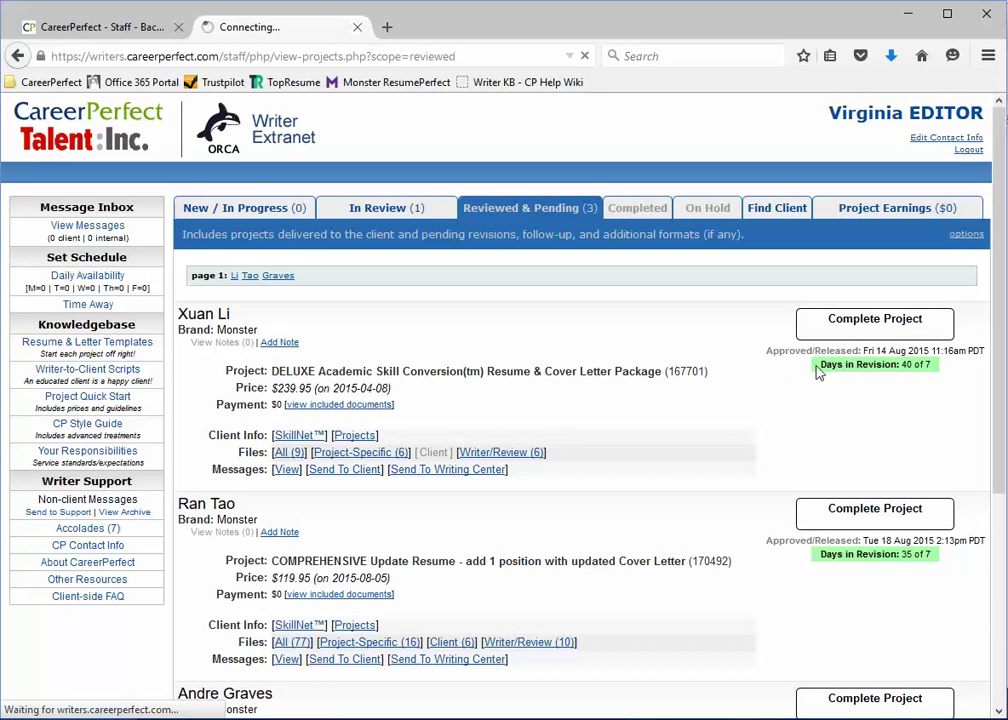
pyautogui.scroll(-3, 816, 416)
pyautogui.scroll(-2, 814, 416)
pyautogui.scroll(5, 738, 421)
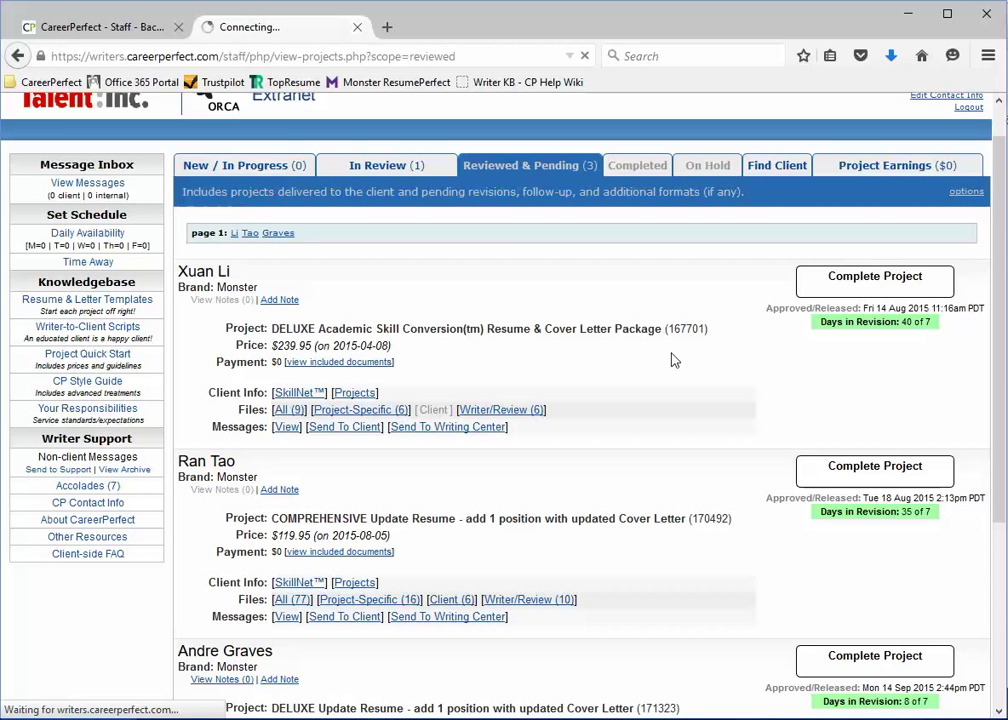
pyautogui.scroll(-2, 731, 367)
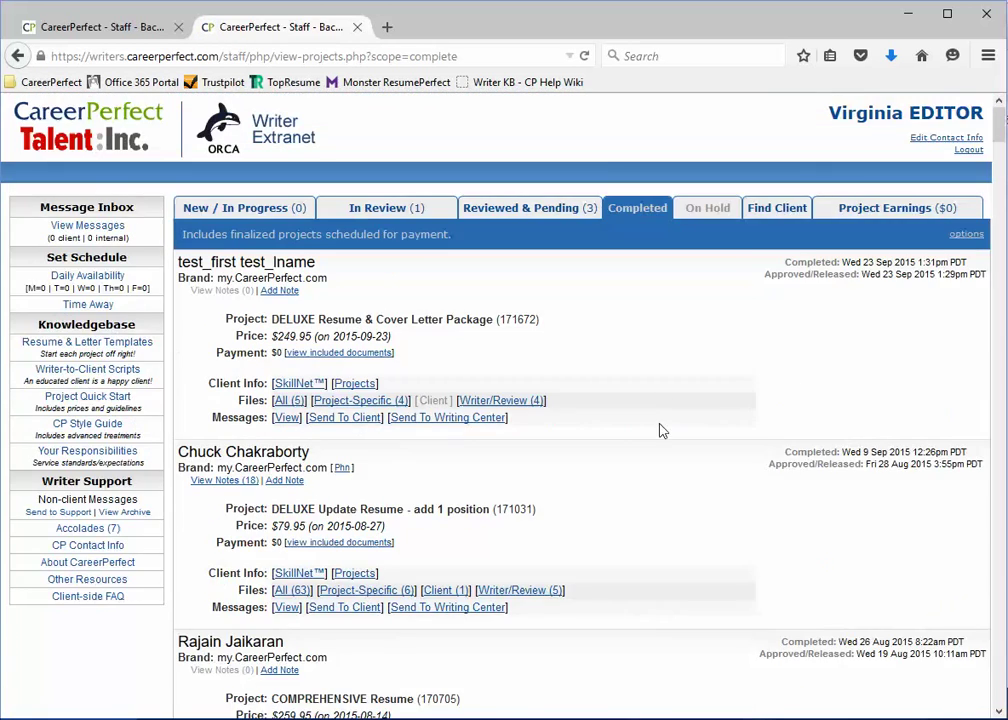
# Look through the completed projects and open the Project Earnings for the current pay period.
pyautogui.scroll(-3, 662, 418)
pyautogui.scroll(5, 655, 423)
pyautogui.click(857, 218)
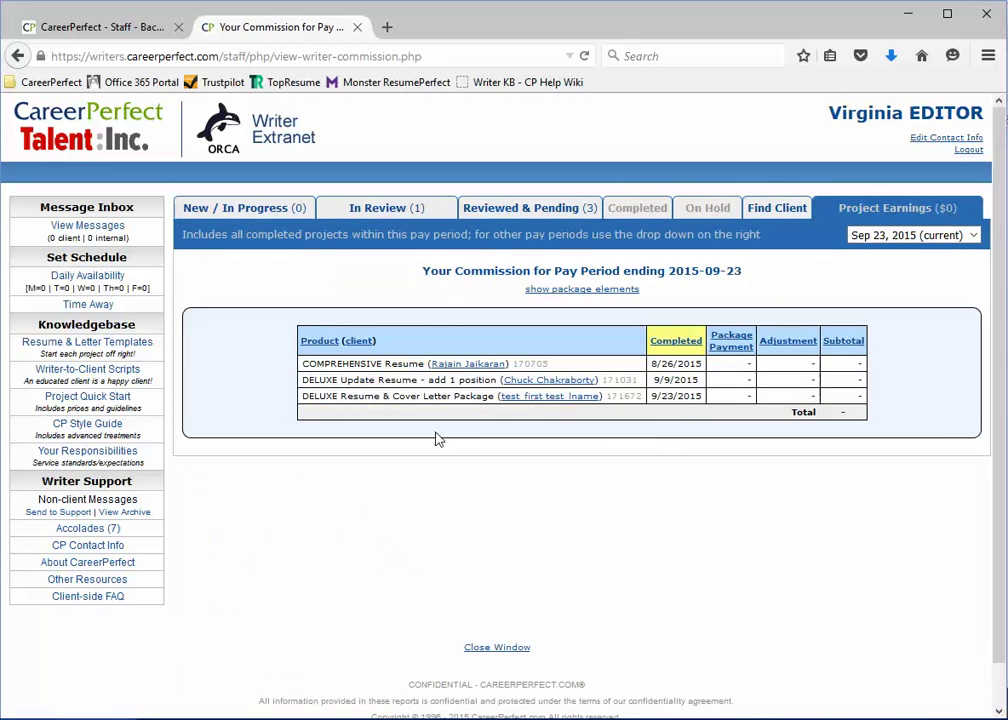